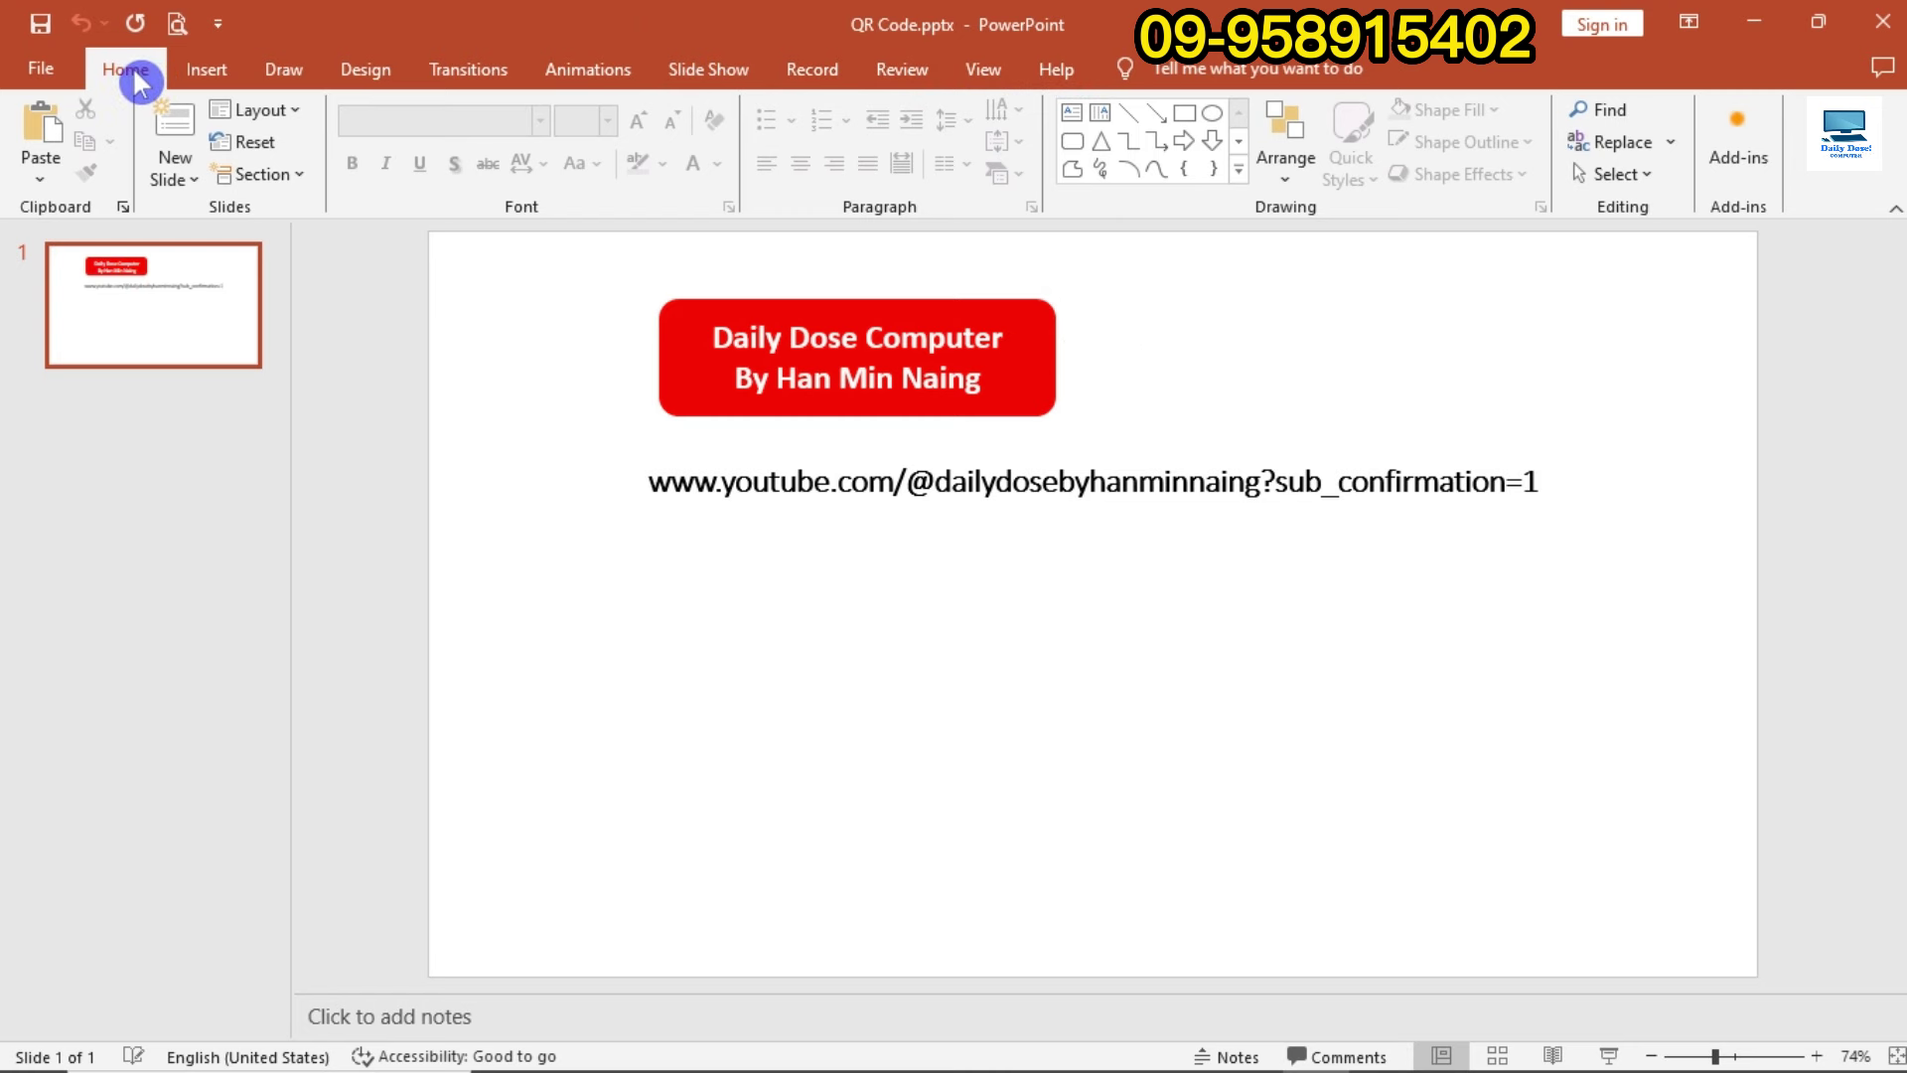
# Show the ribbon's insertion commands for the slide with the channel URL
pyautogui.click(217, 75)
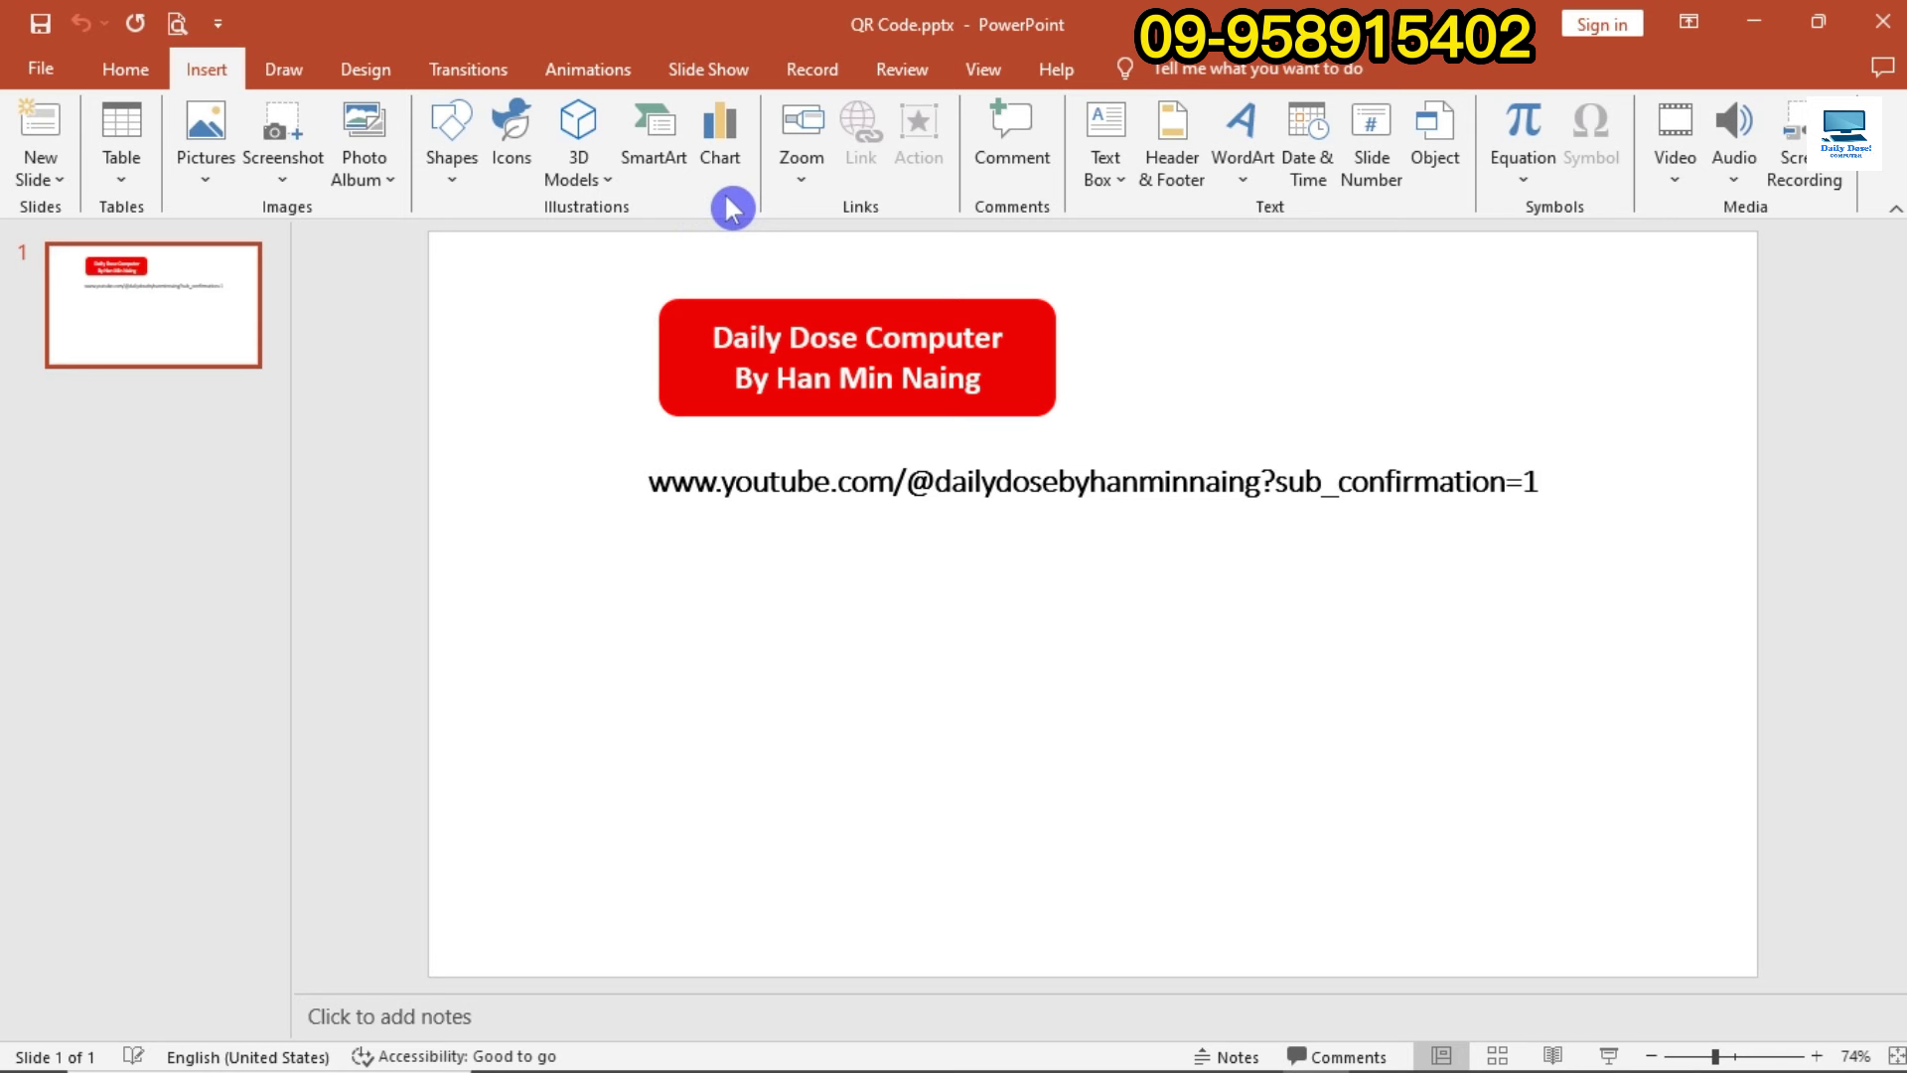
# Look at the ribbon customization settings from the ribbon's context menu, then dismiss them
pyautogui.rightClick(730, 208)
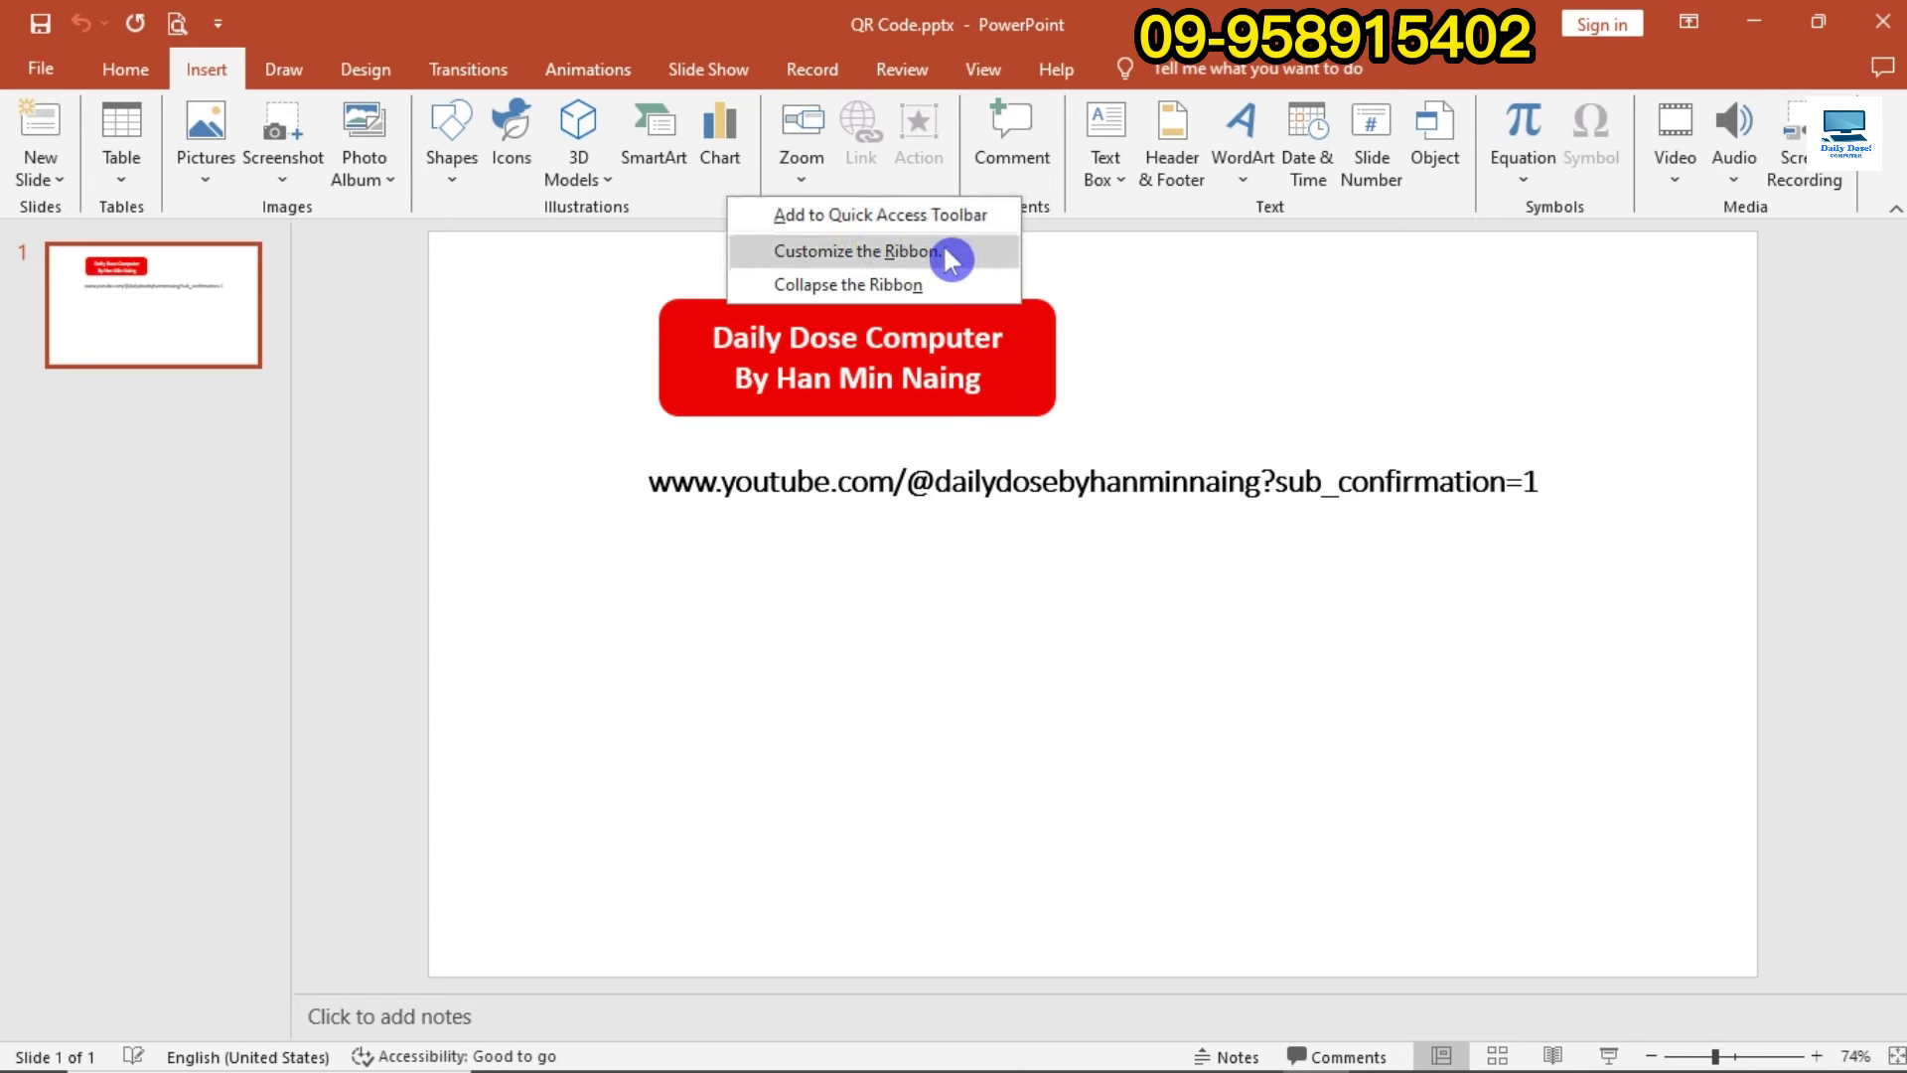
pyautogui.click(951, 260)
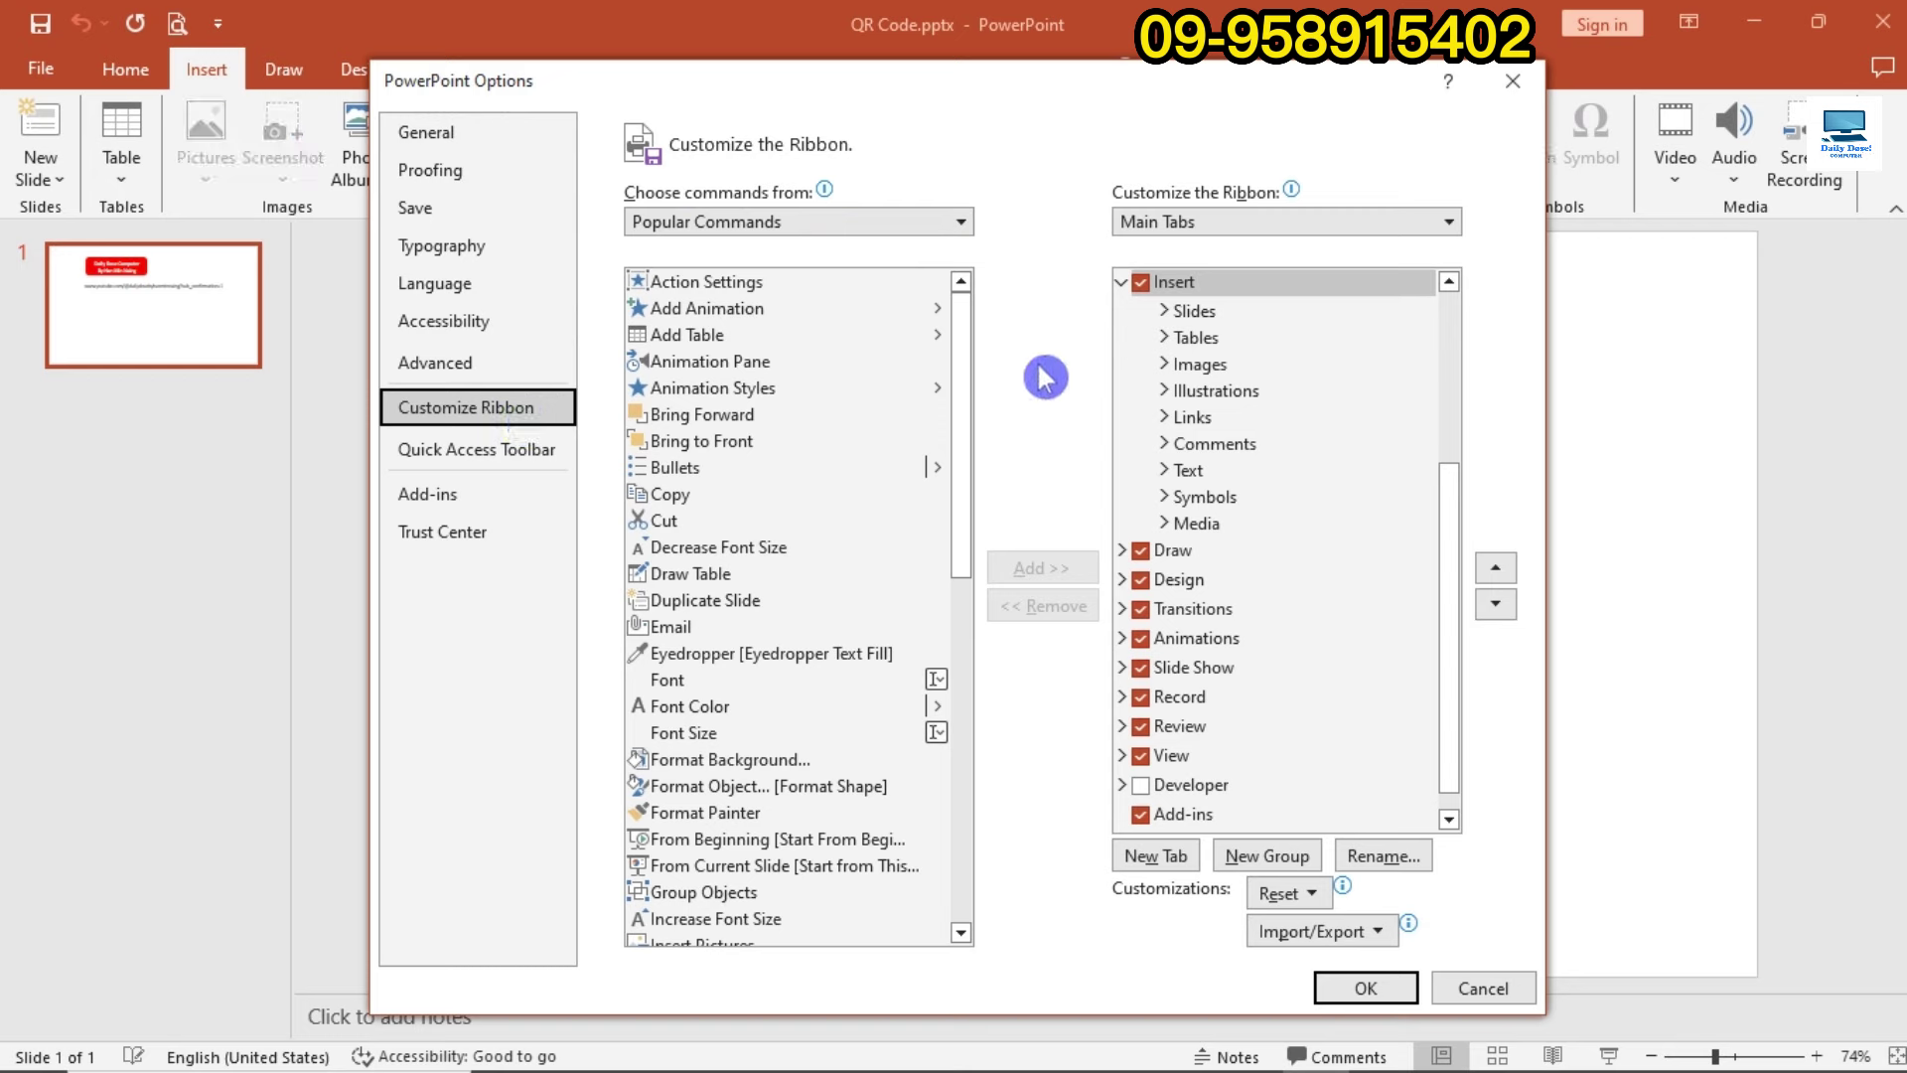
pyautogui.click(1483, 989)
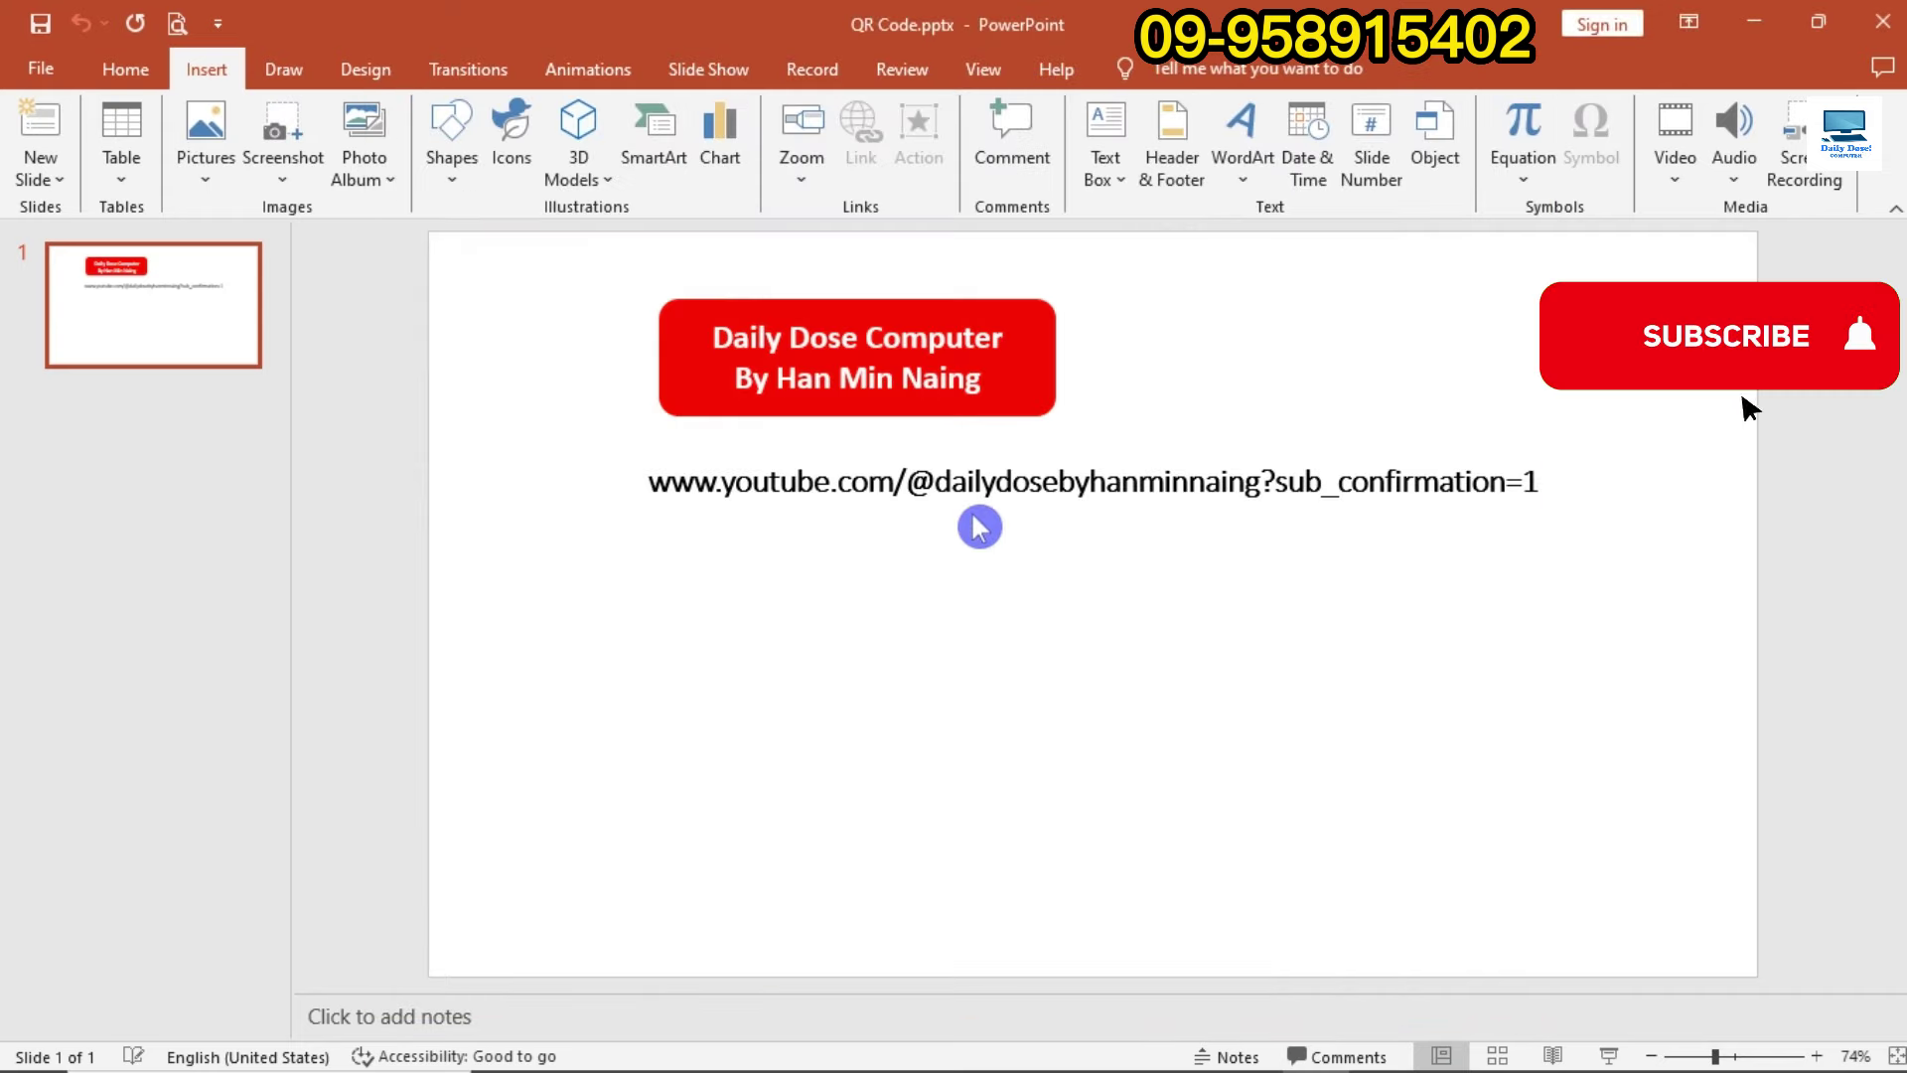
# Enable the Developer tab via File > Options > Customize Ribbon and apply
pyautogui.click(45, 75)
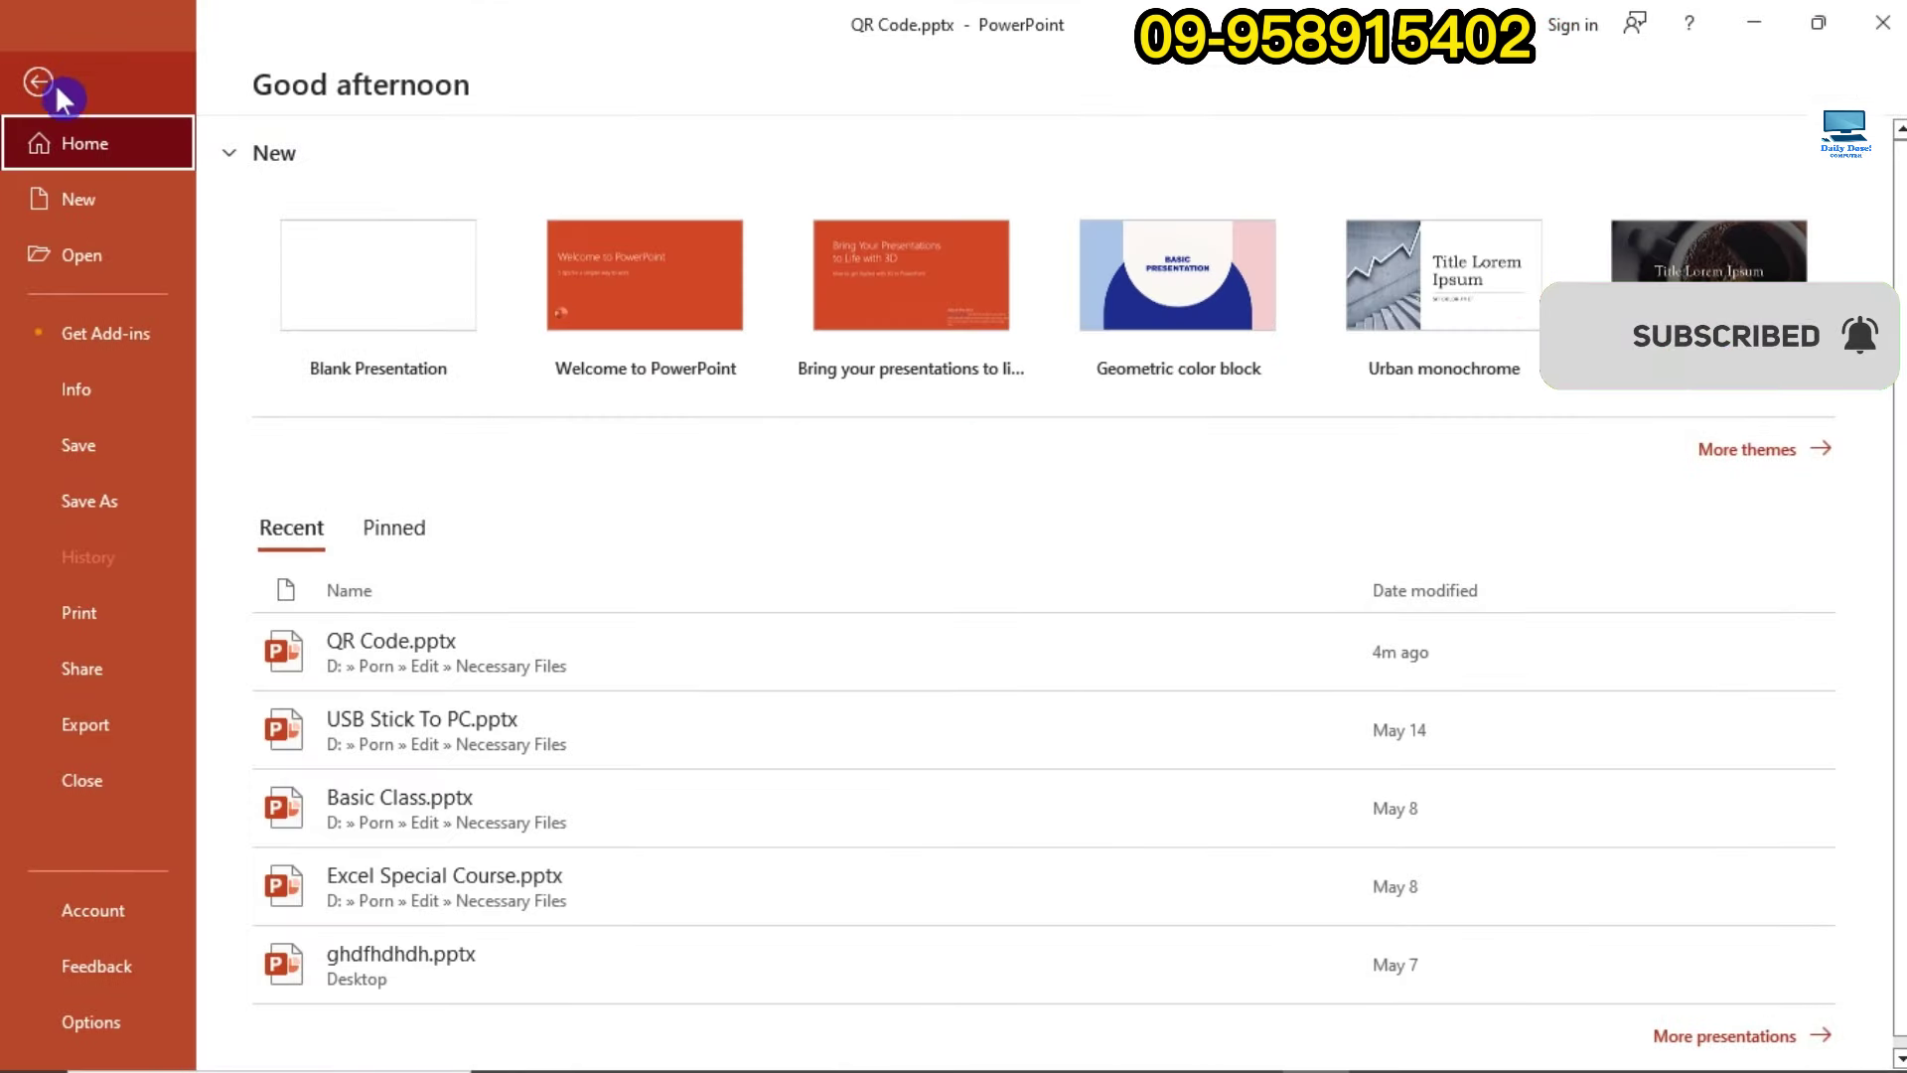
pyautogui.click(150, 1038)
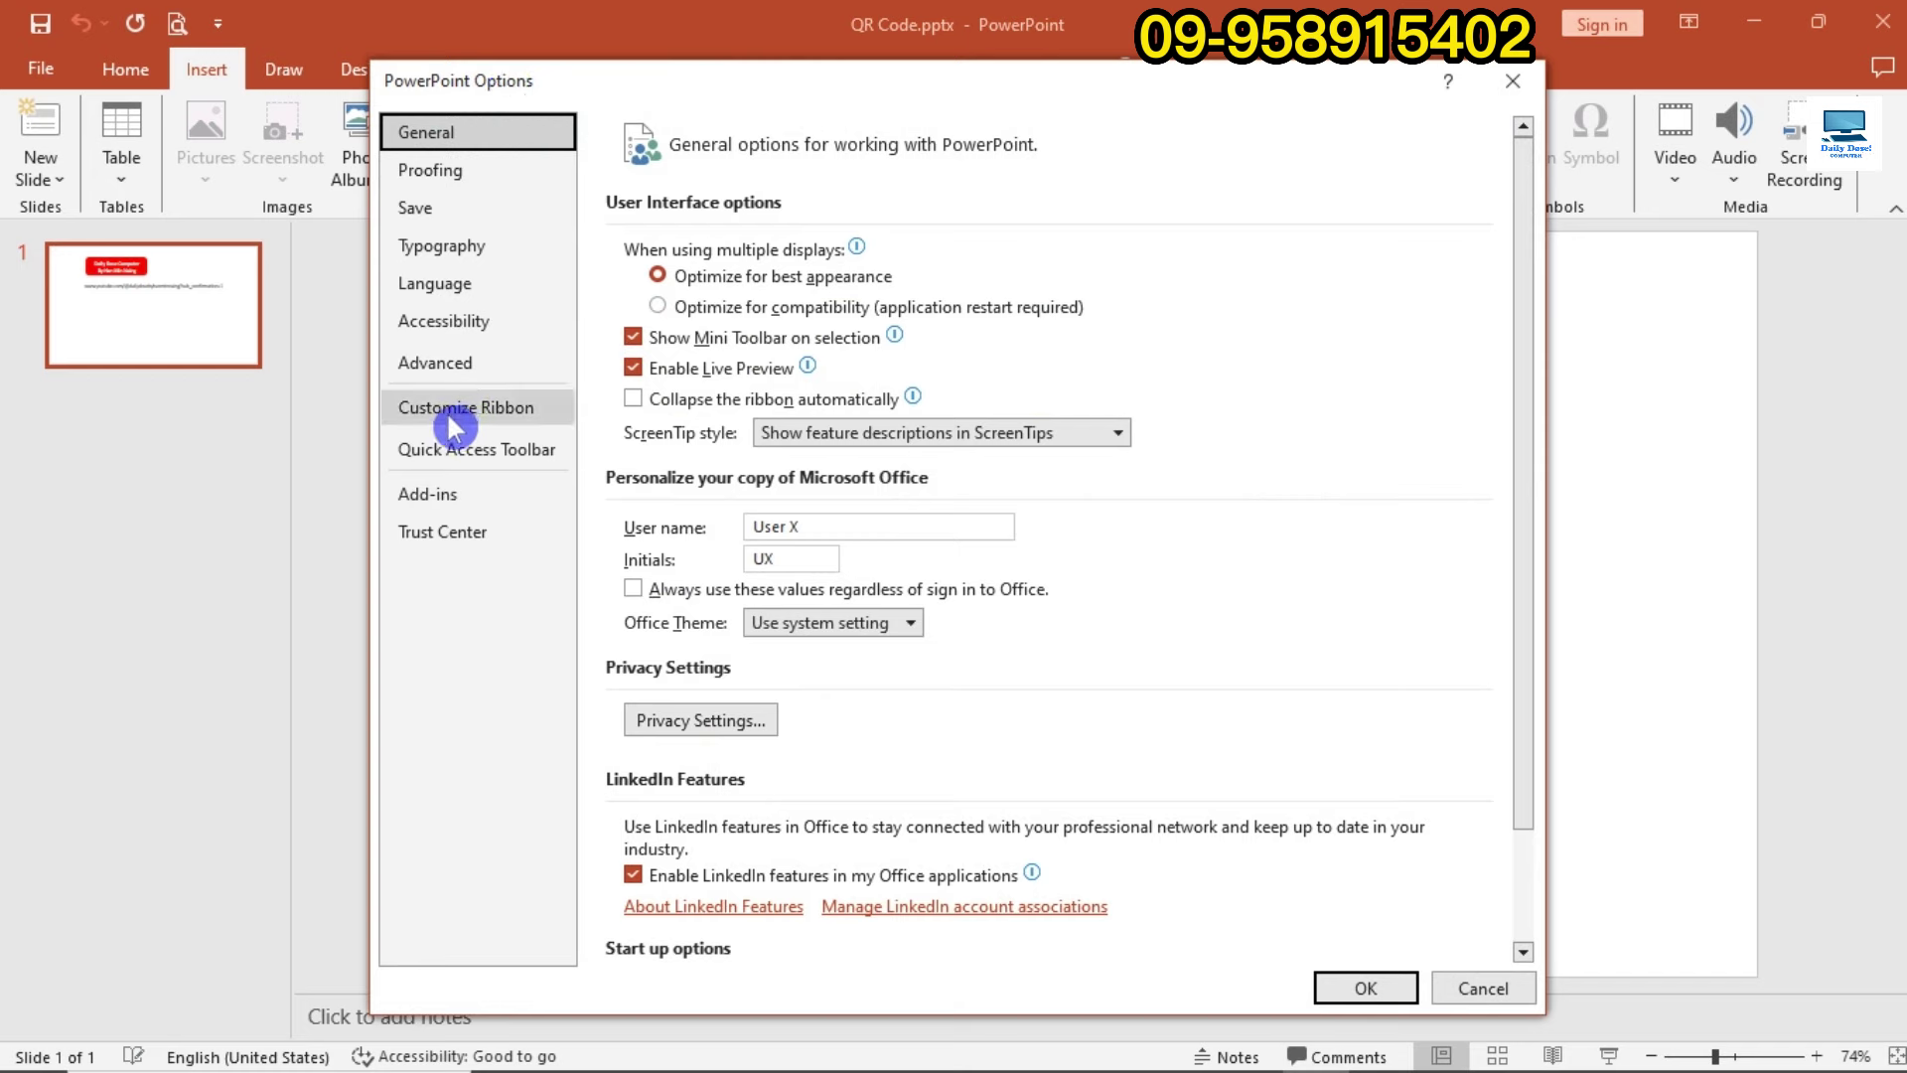
pyautogui.click(537, 415)
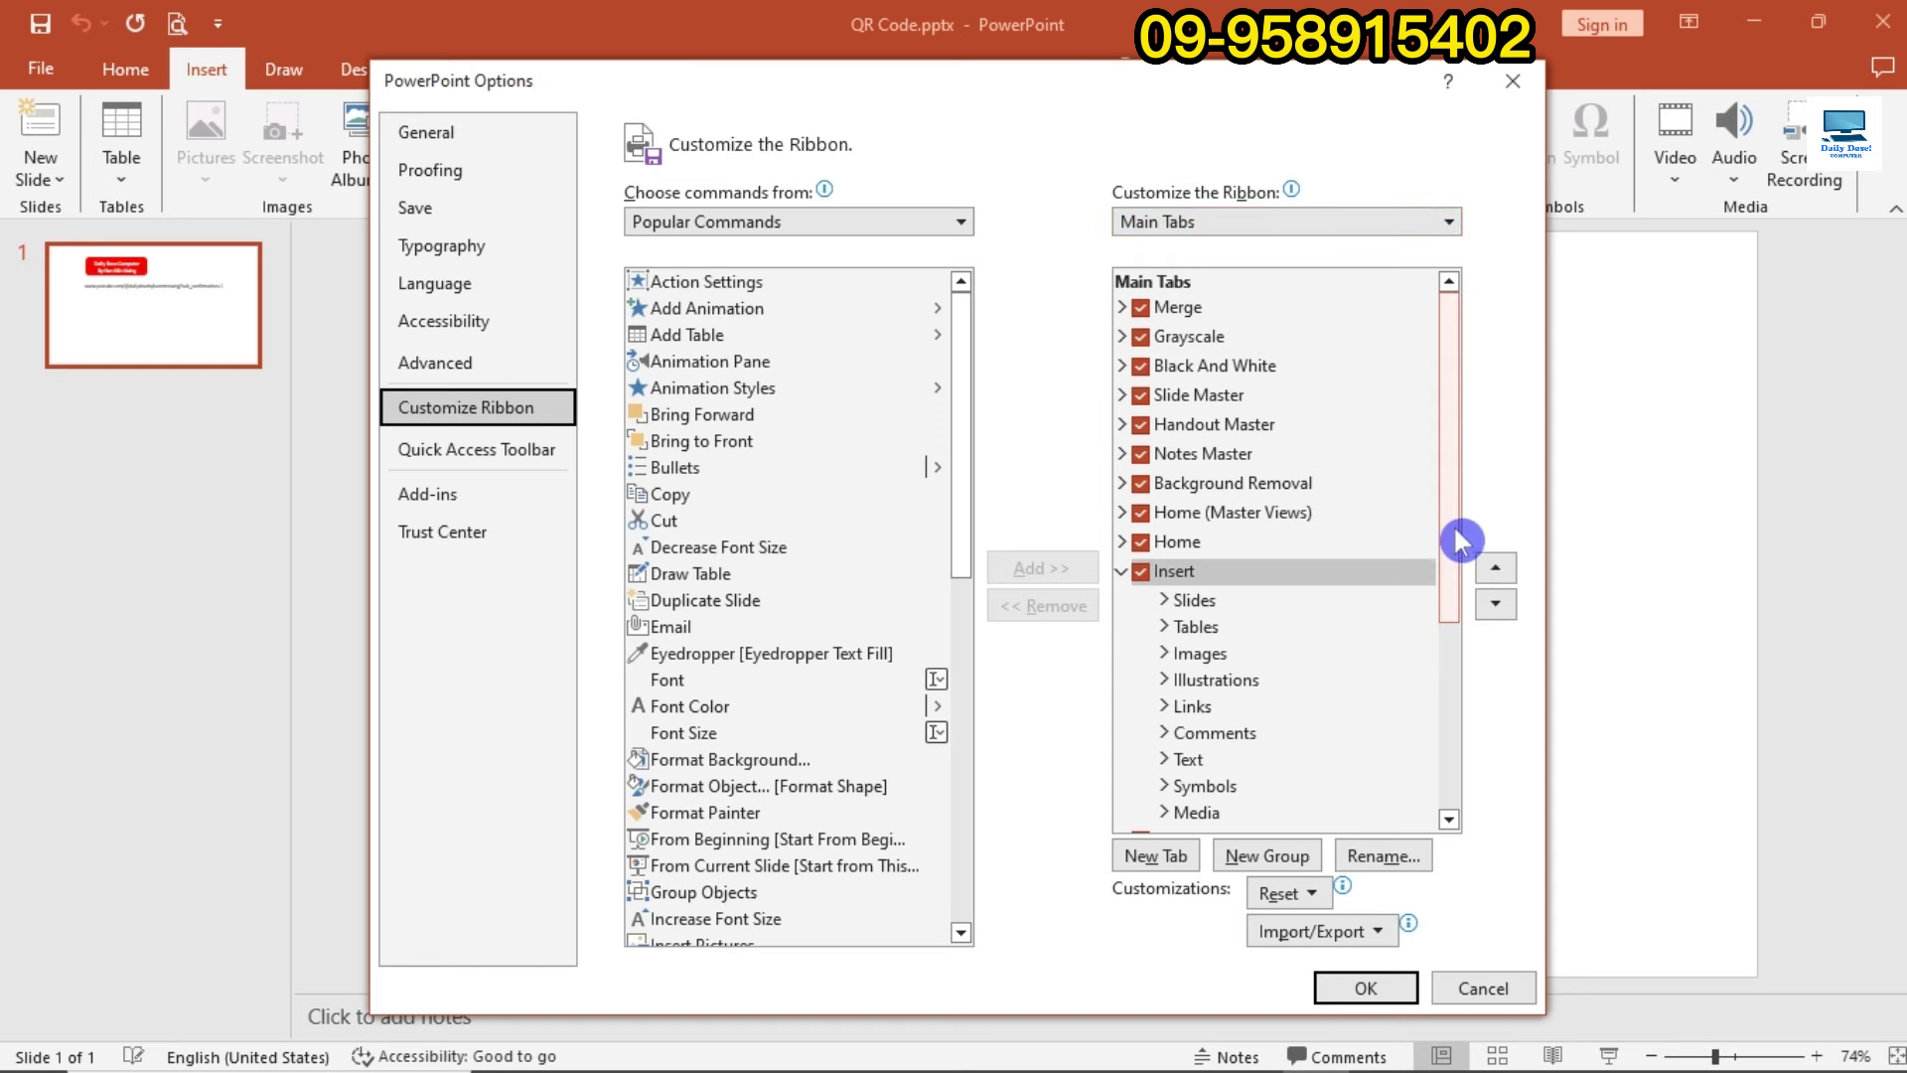
pyautogui.moveTo(1457, 537); pyautogui.dragTo(1453, 763)
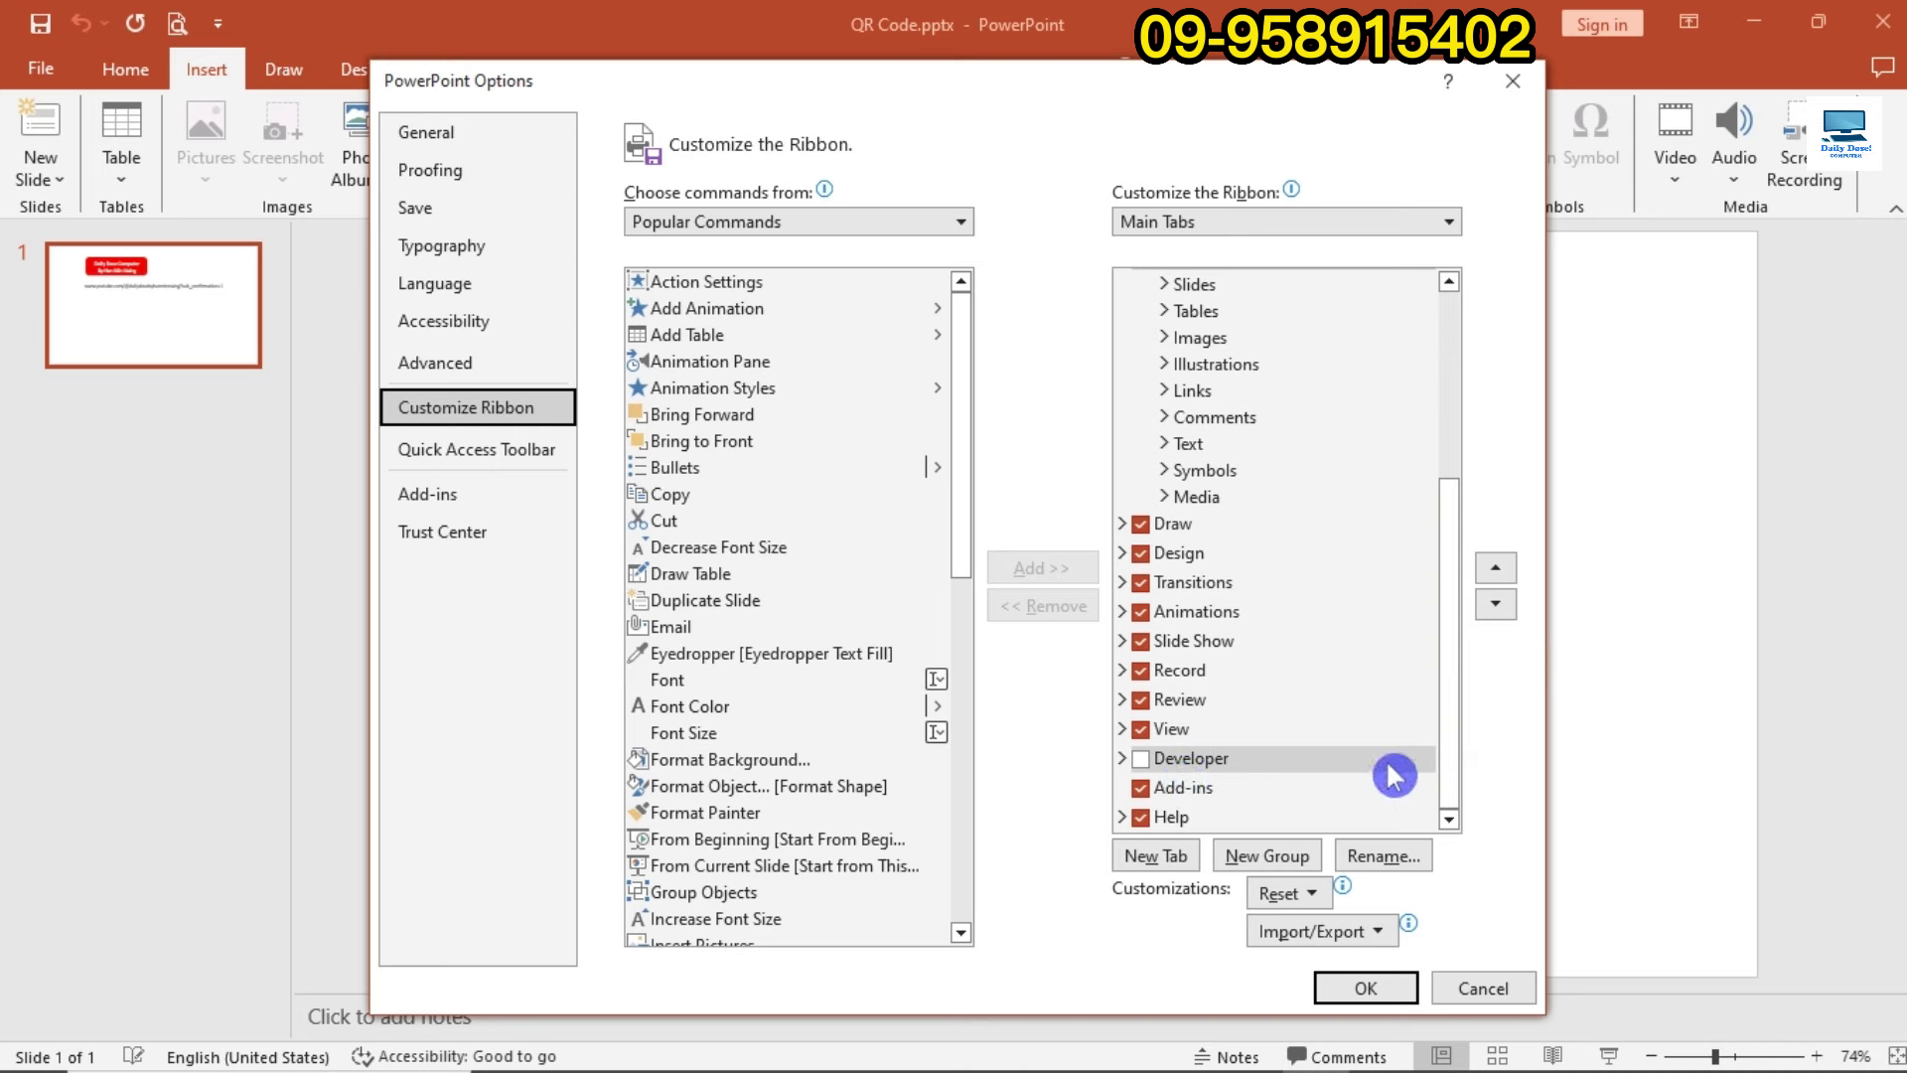
pyautogui.click(1142, 759)
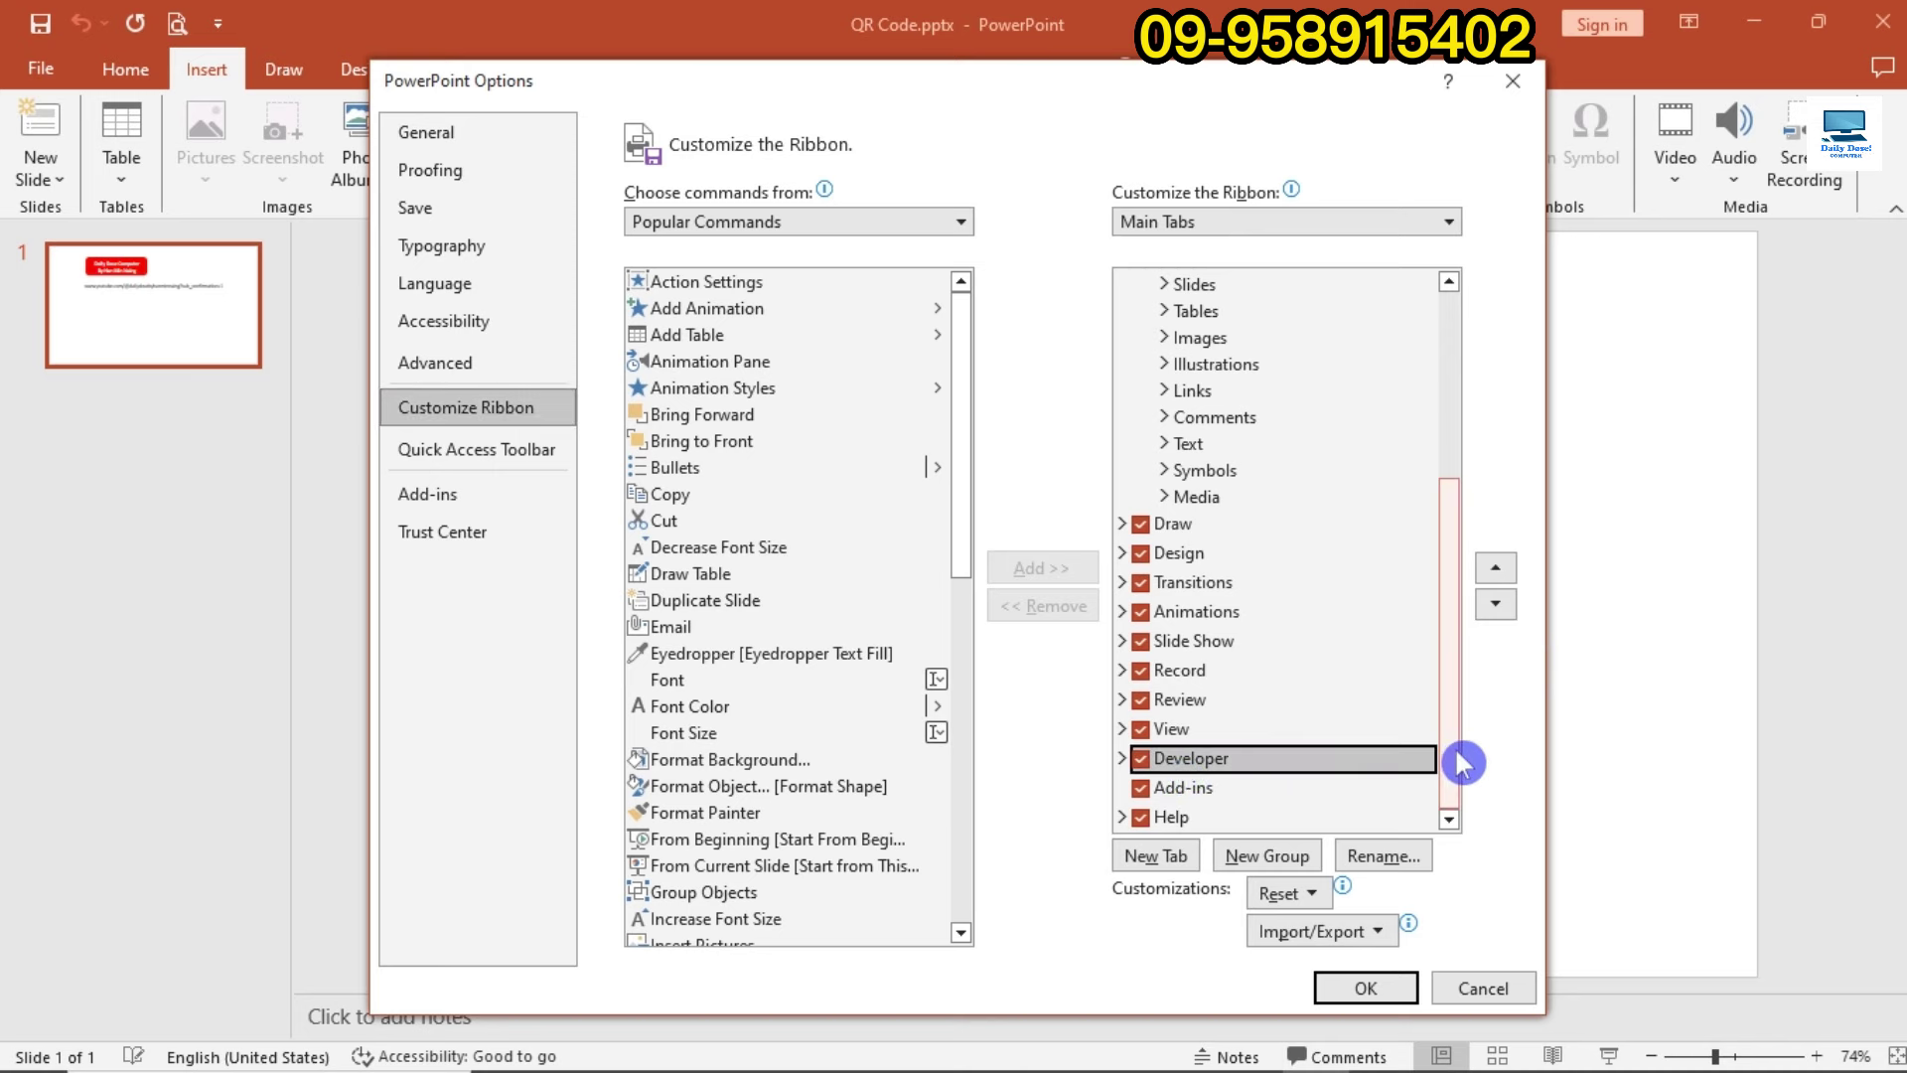
pyautogui.click(1364, 989)
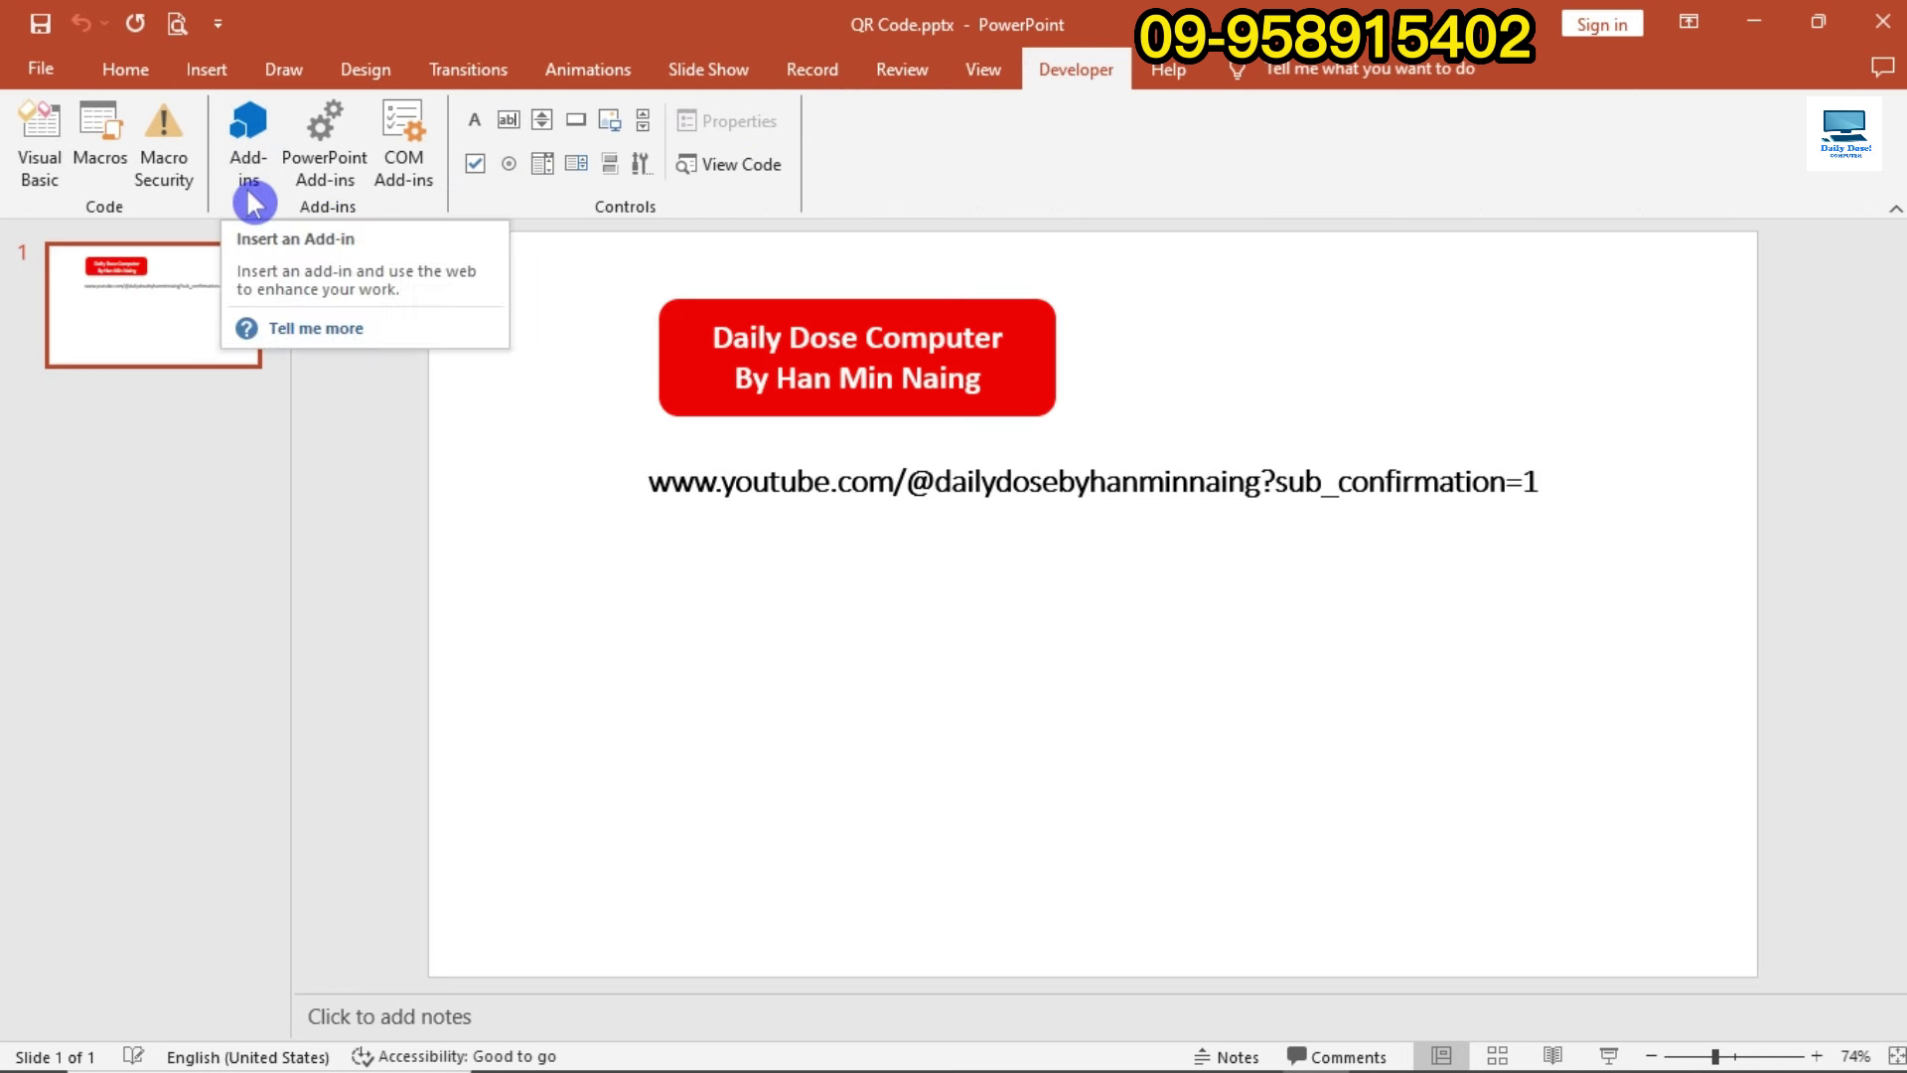
# Show the Office Add-ins window from the Developer tab, with none installed yet
pyautogui.click(249, 157)
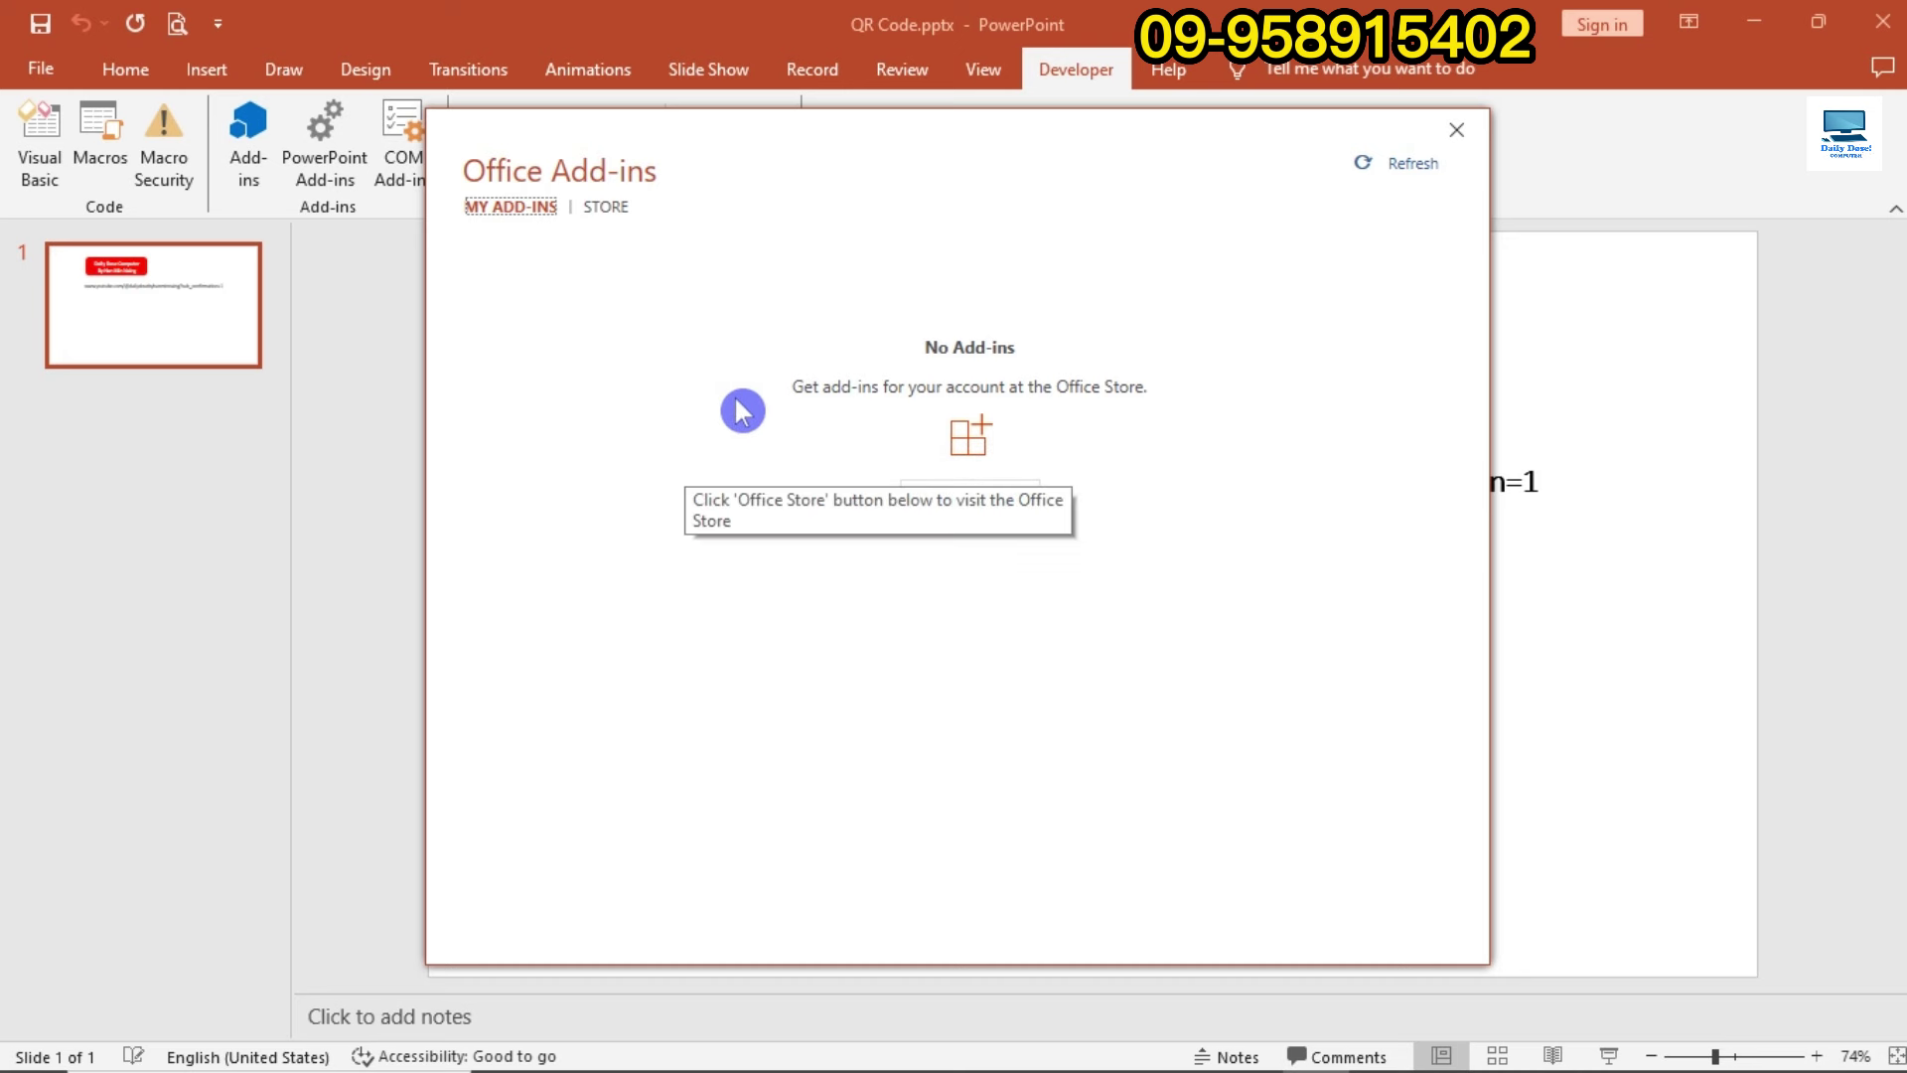
# Search the add-in store for 'qr' and add QR4Office from the results
pyautogui.click(604, 209)
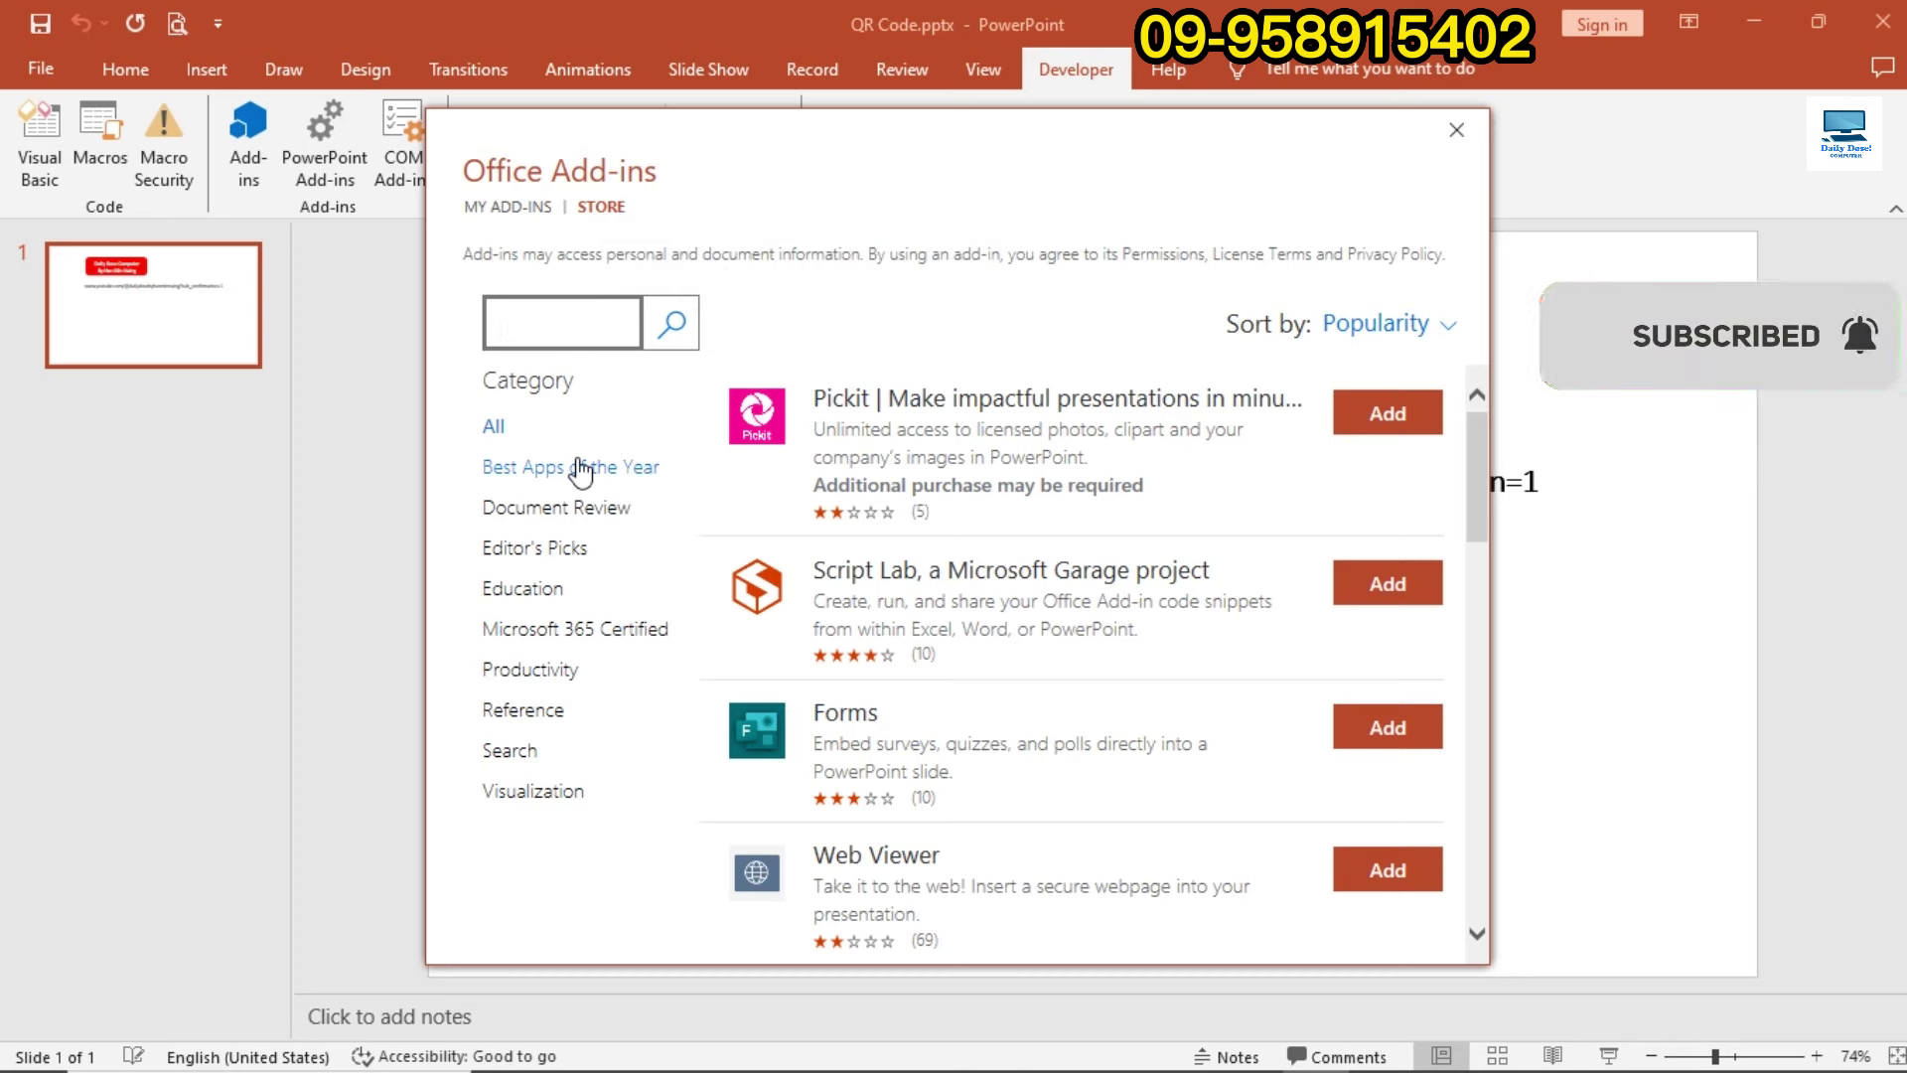
pyautogui.write('qr')
pyautogui.click(675, 330)
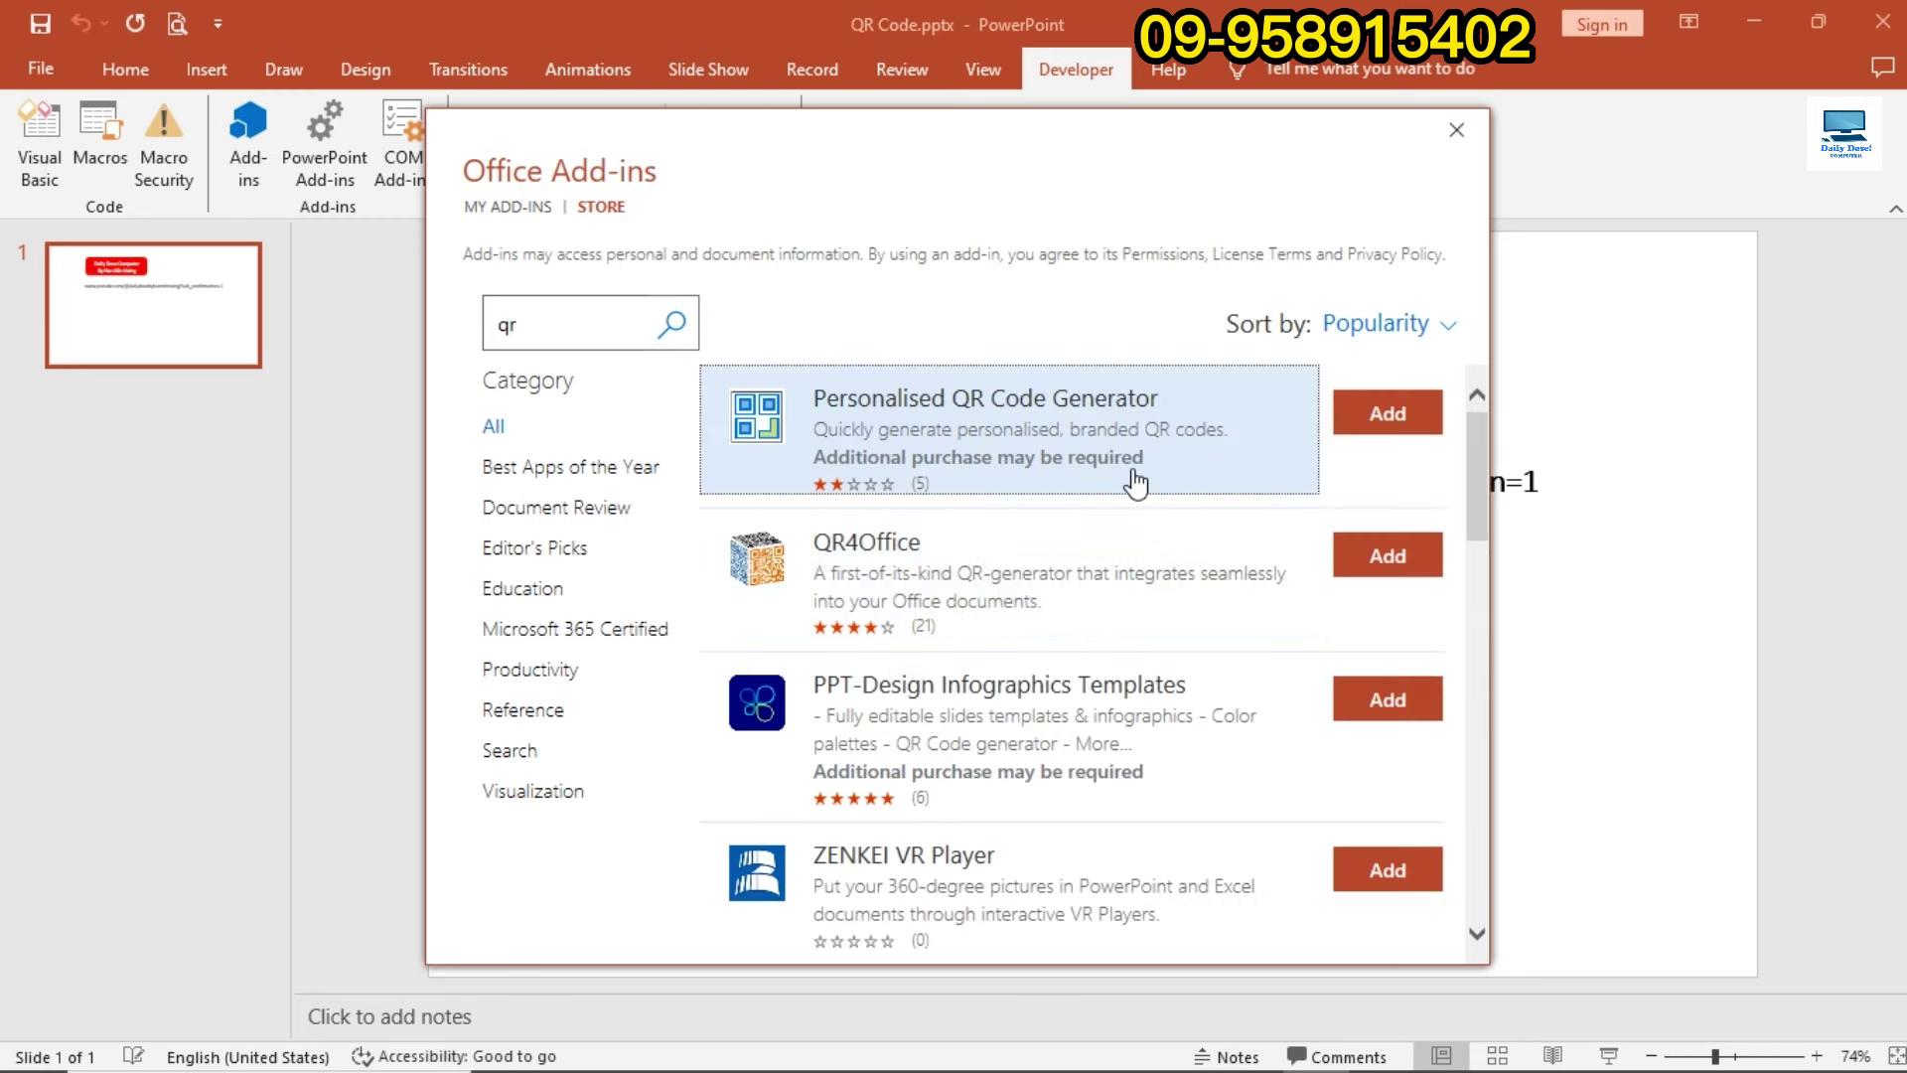
pyautogui.scroll(-1, 1133, 480)
pyautogui.scroll(-2, 1132, 480)
pyautogui.scroll(-1, 1132, 480)
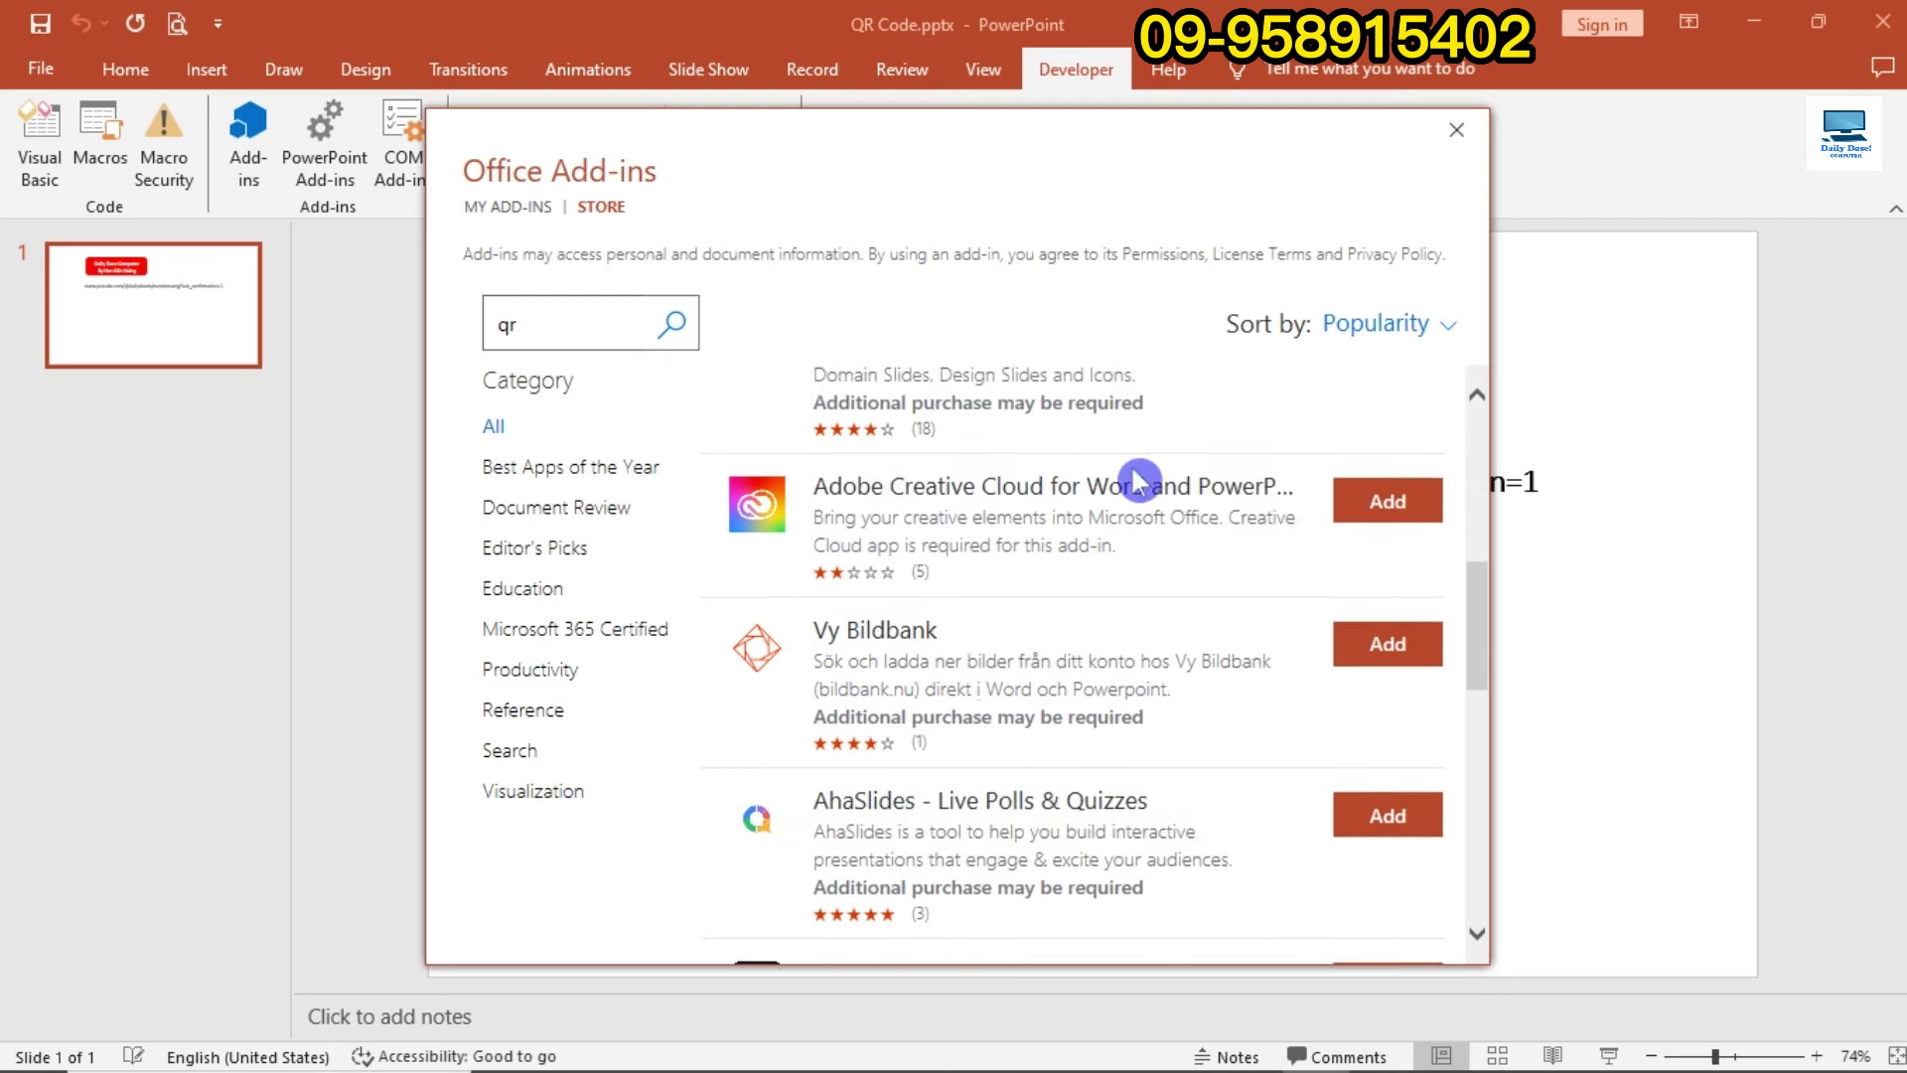
pyautogui.scroll(4, 1132, 480)
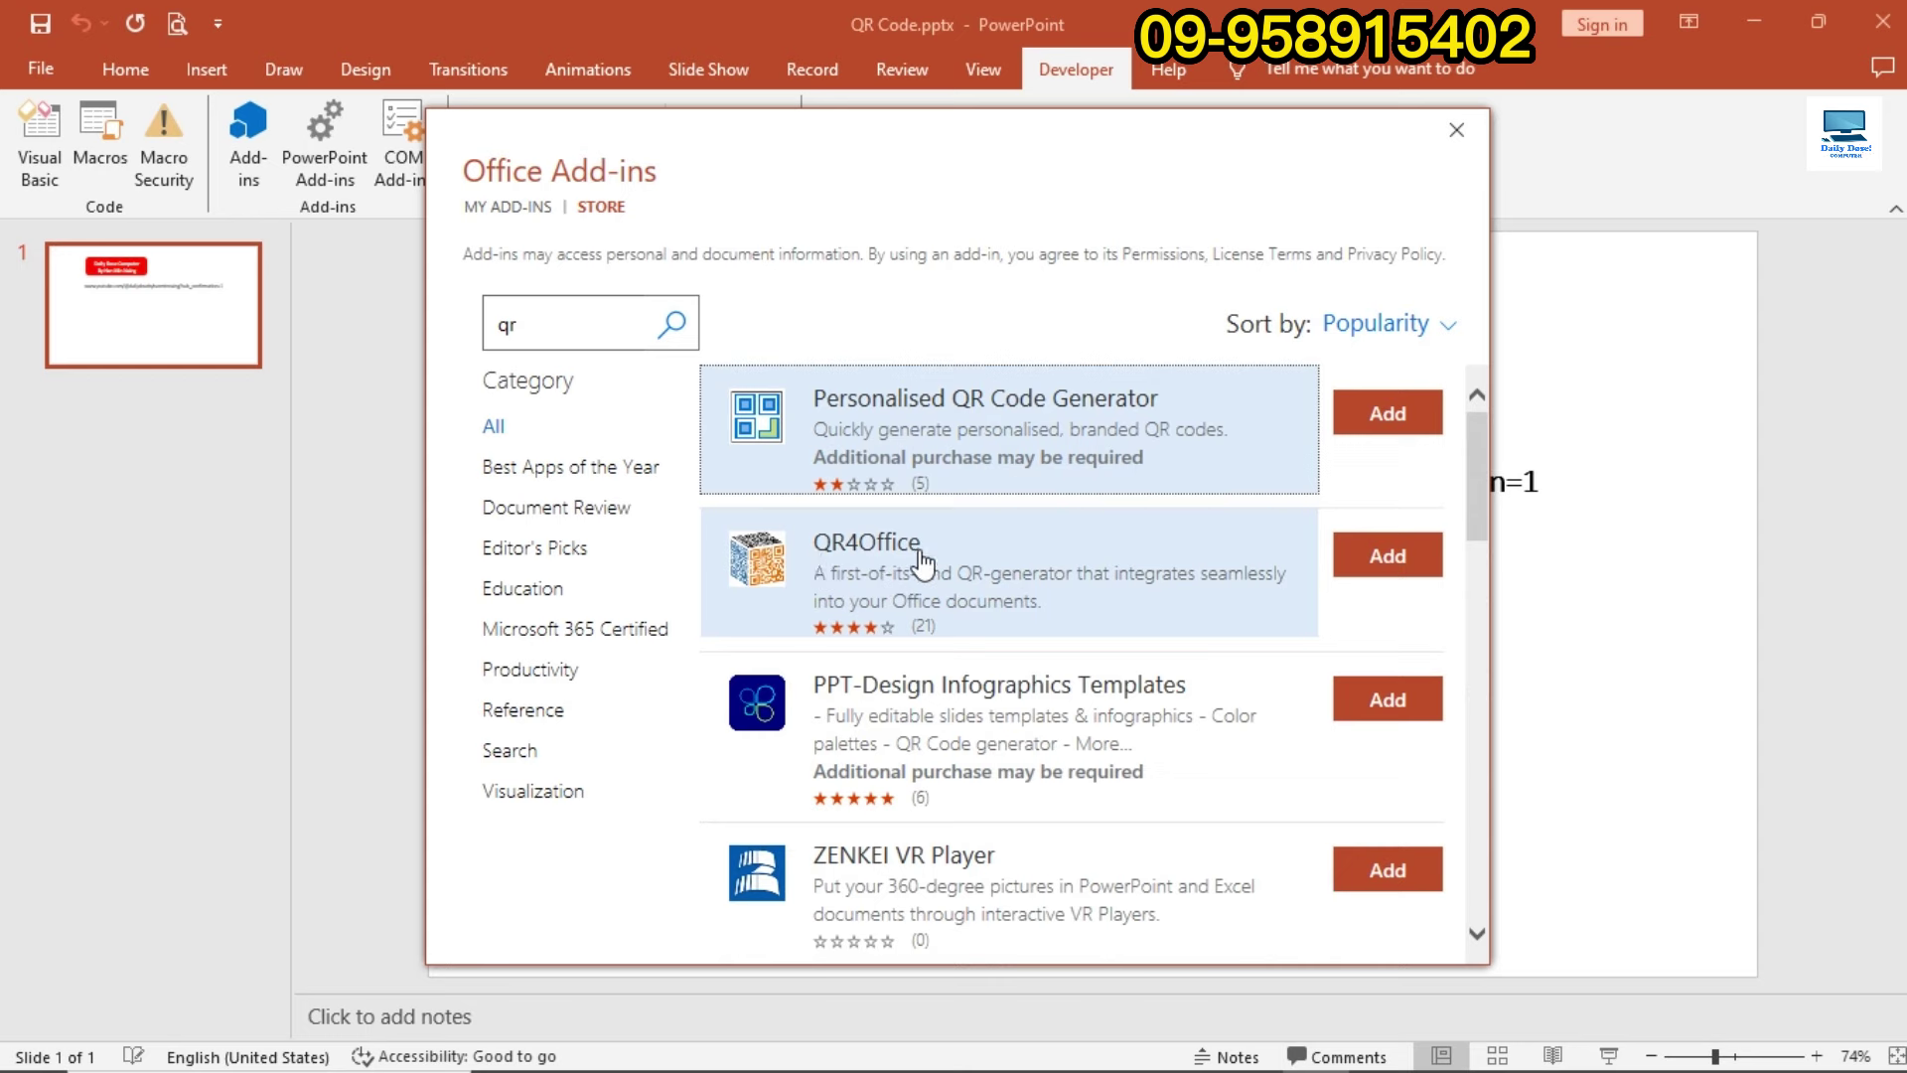
pyautogui.click(1391, 557)
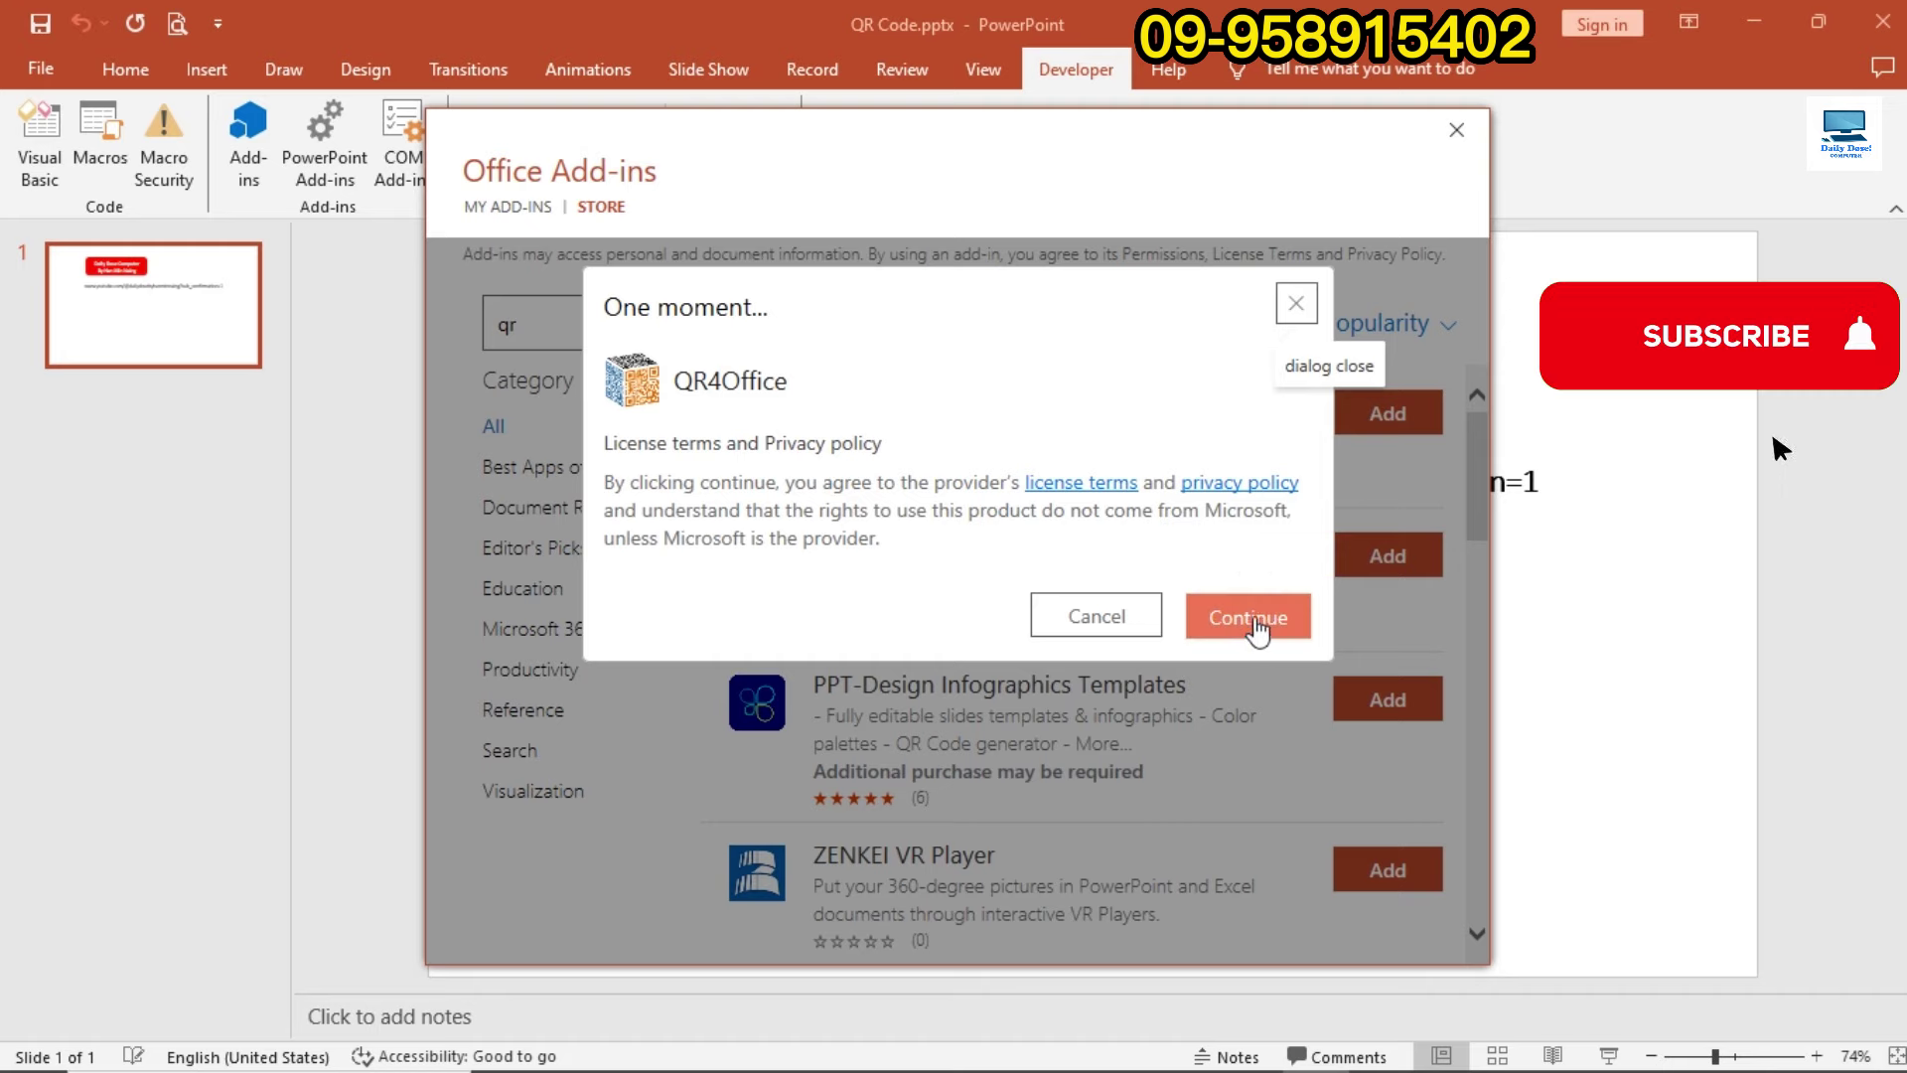
# Accept the license terms so QR4Office installs and its panel opens
pyautogui.click(1250, 618)
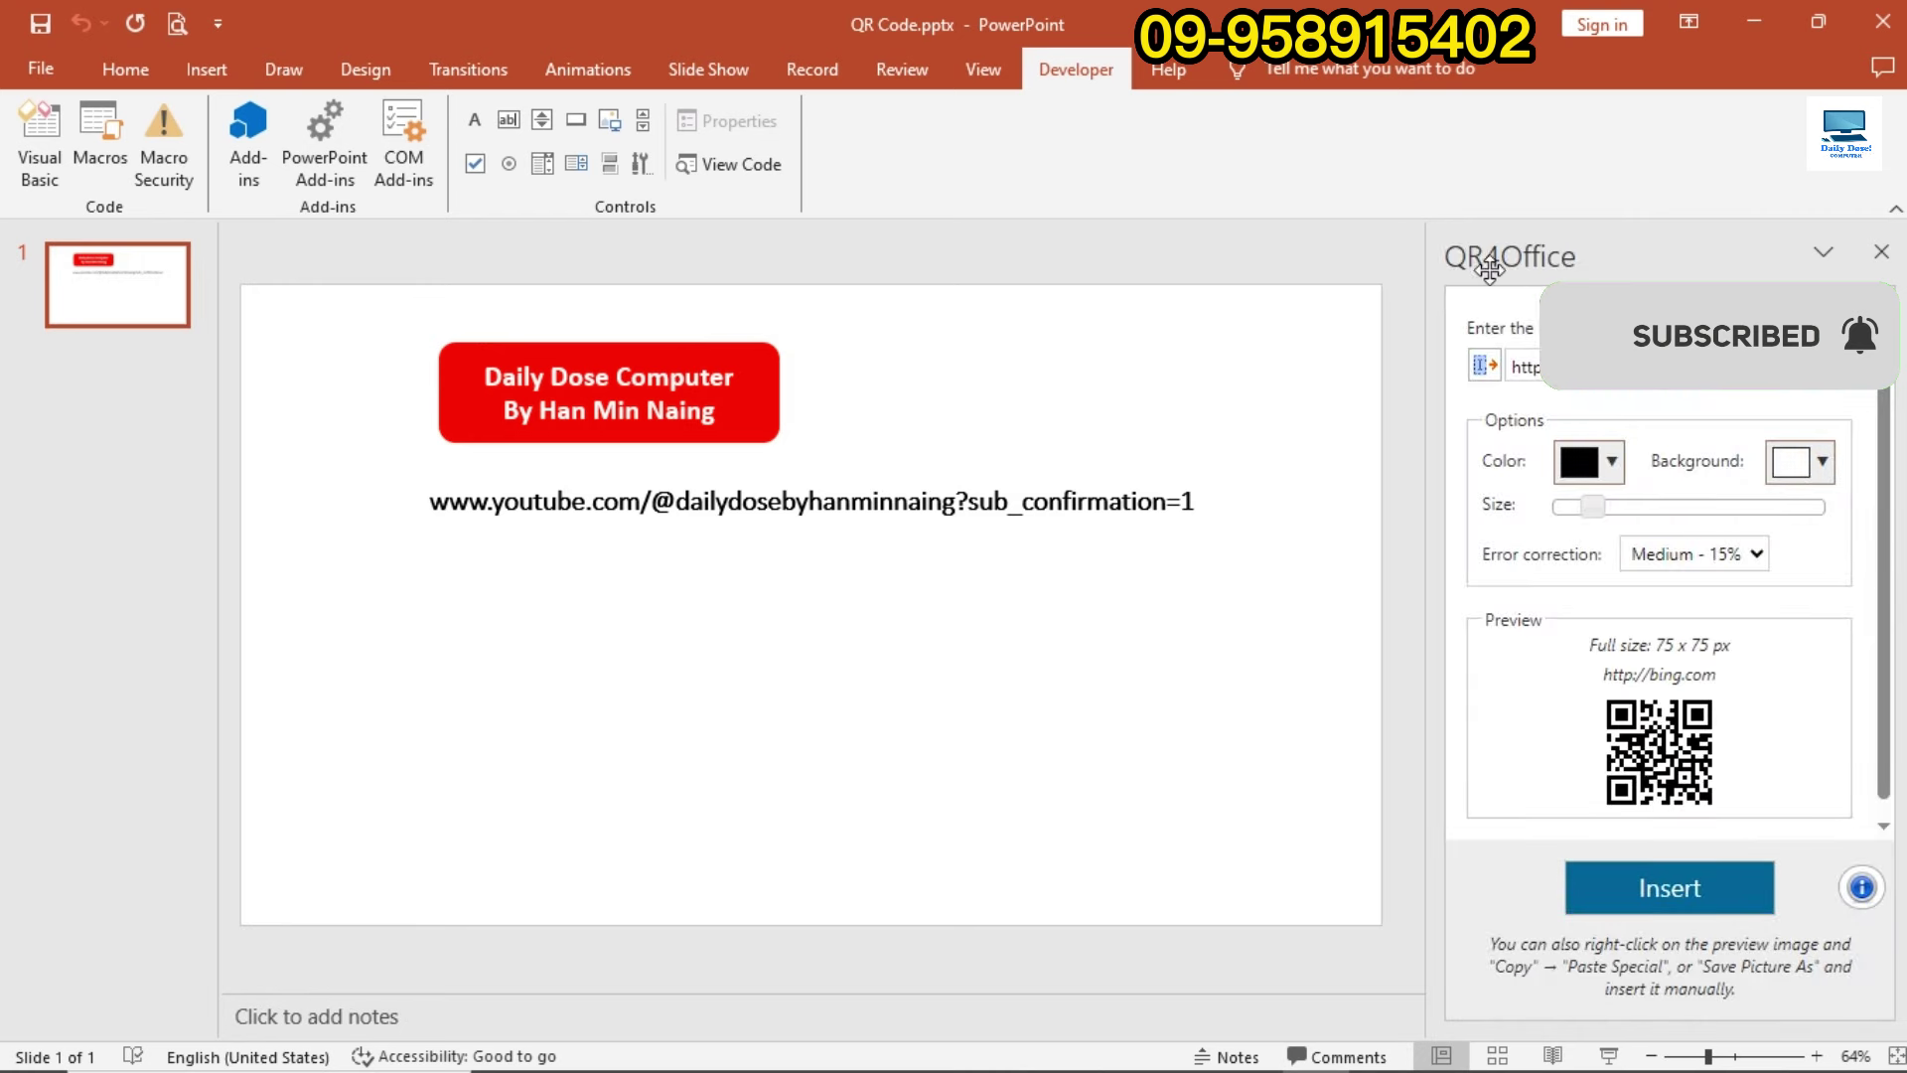
pyautogui.click(1758, 556)
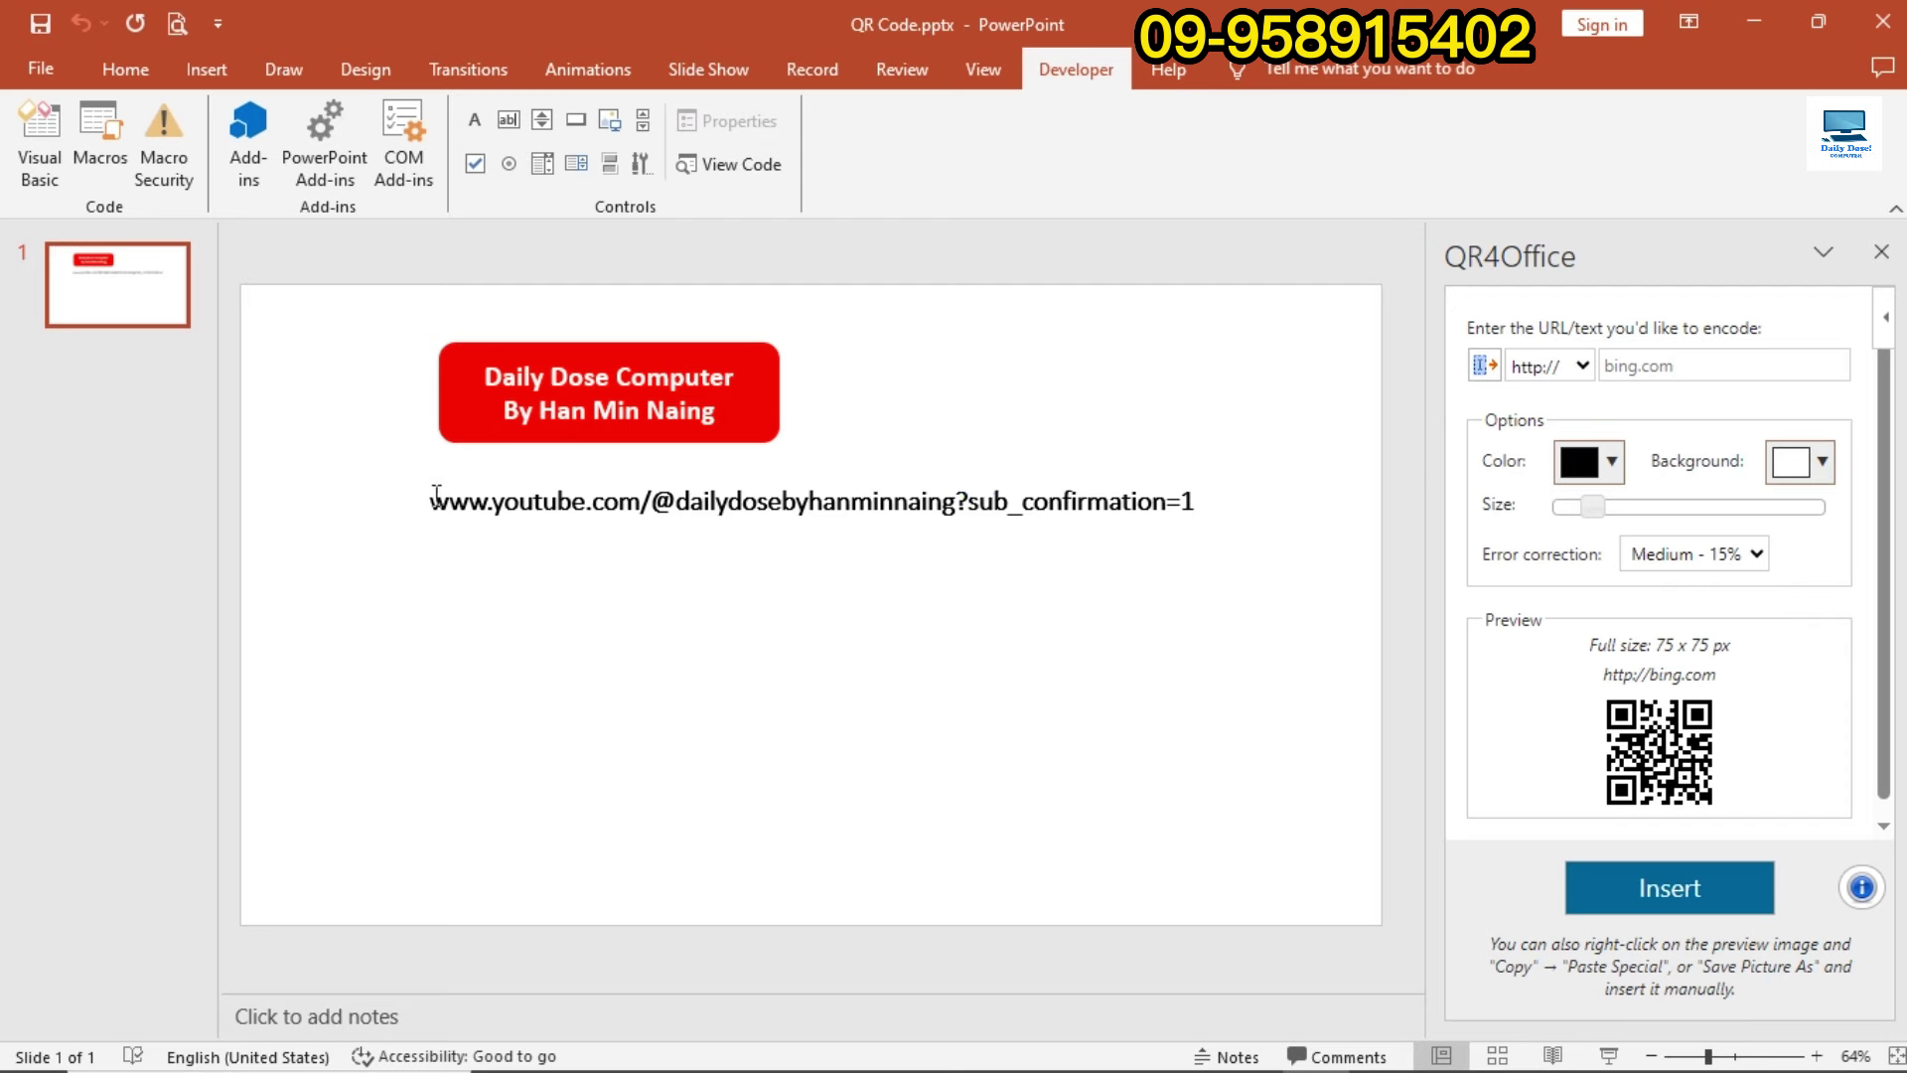
# Copy the YouTube channel URL from the slide into QR4Office's URL field for encoding
pyautogui.moveTo(431, 501)
pyautogui.mouseDown()
pyautogui.moveTo(1195, 503)
pyautogui.moveTo(444, 504)
pyautogui.mouseUp()
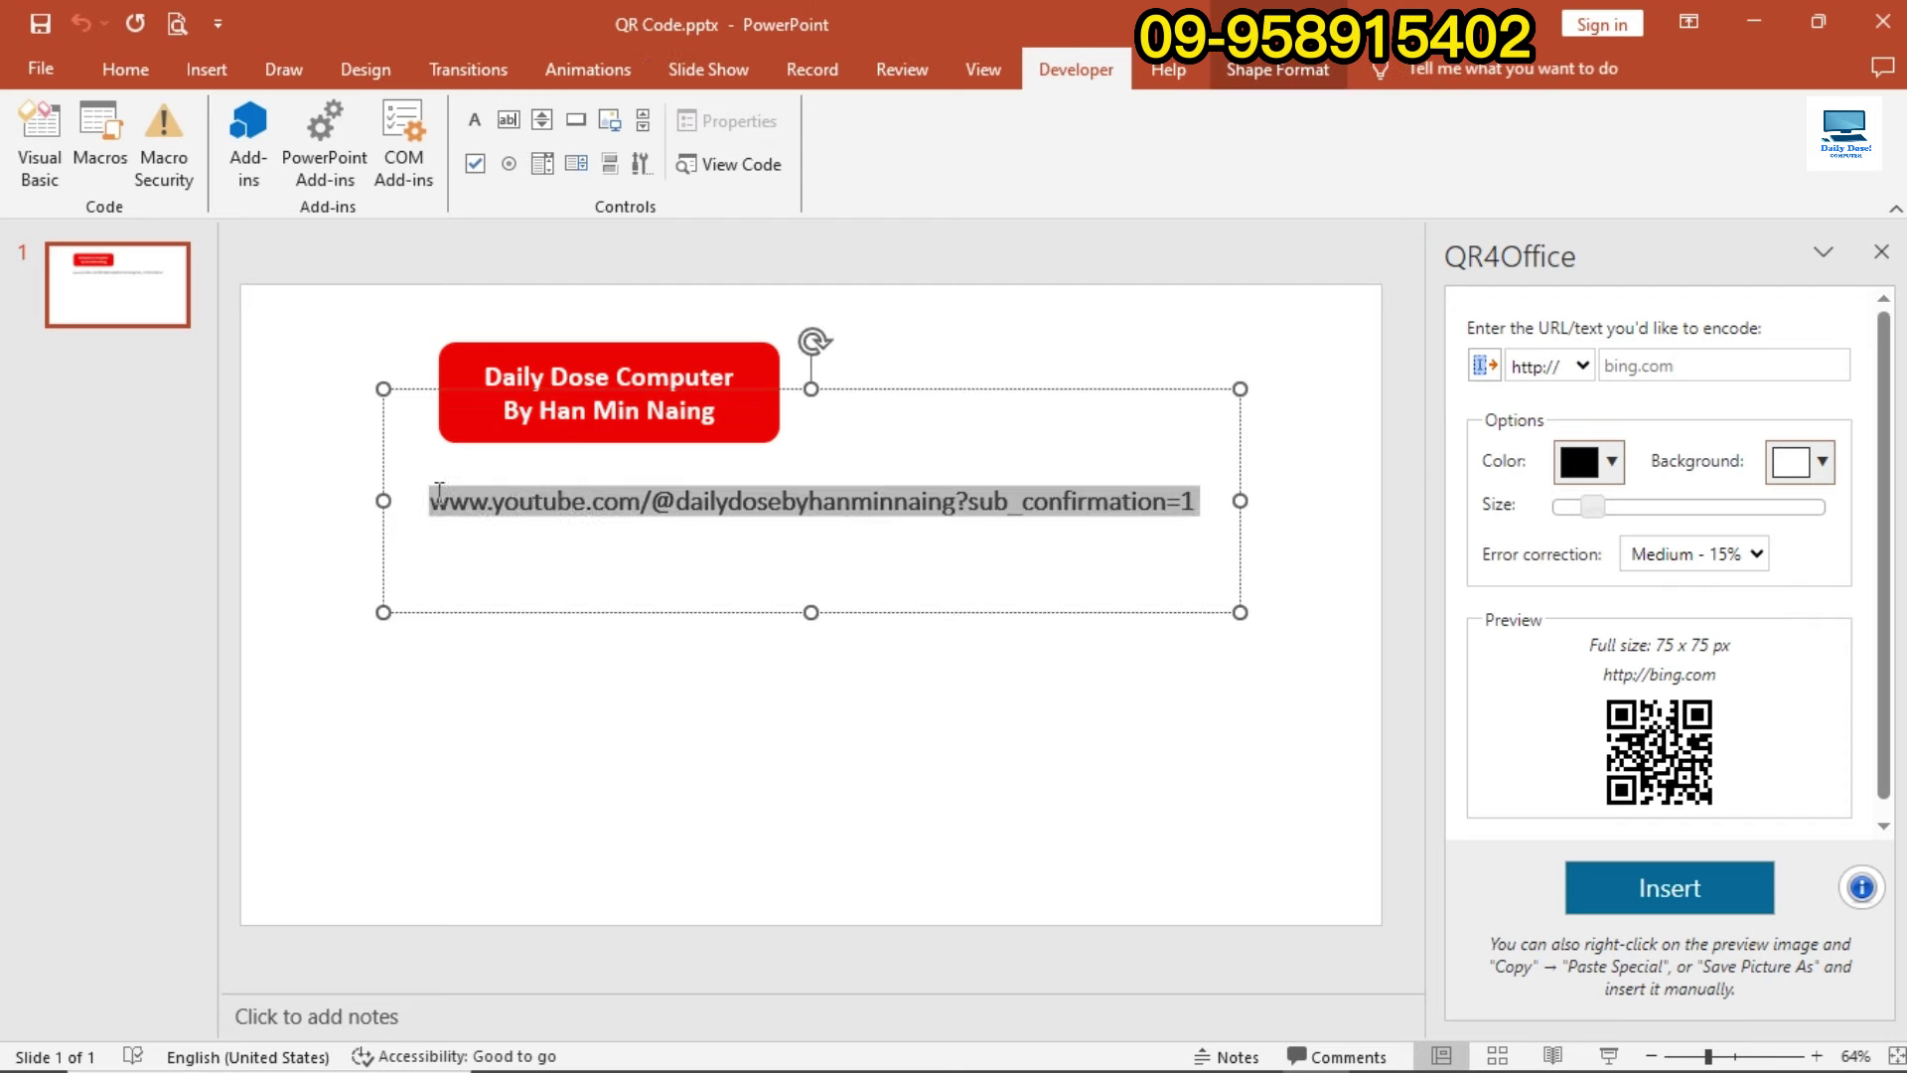
pyautogui.rightClick(1145, 505)
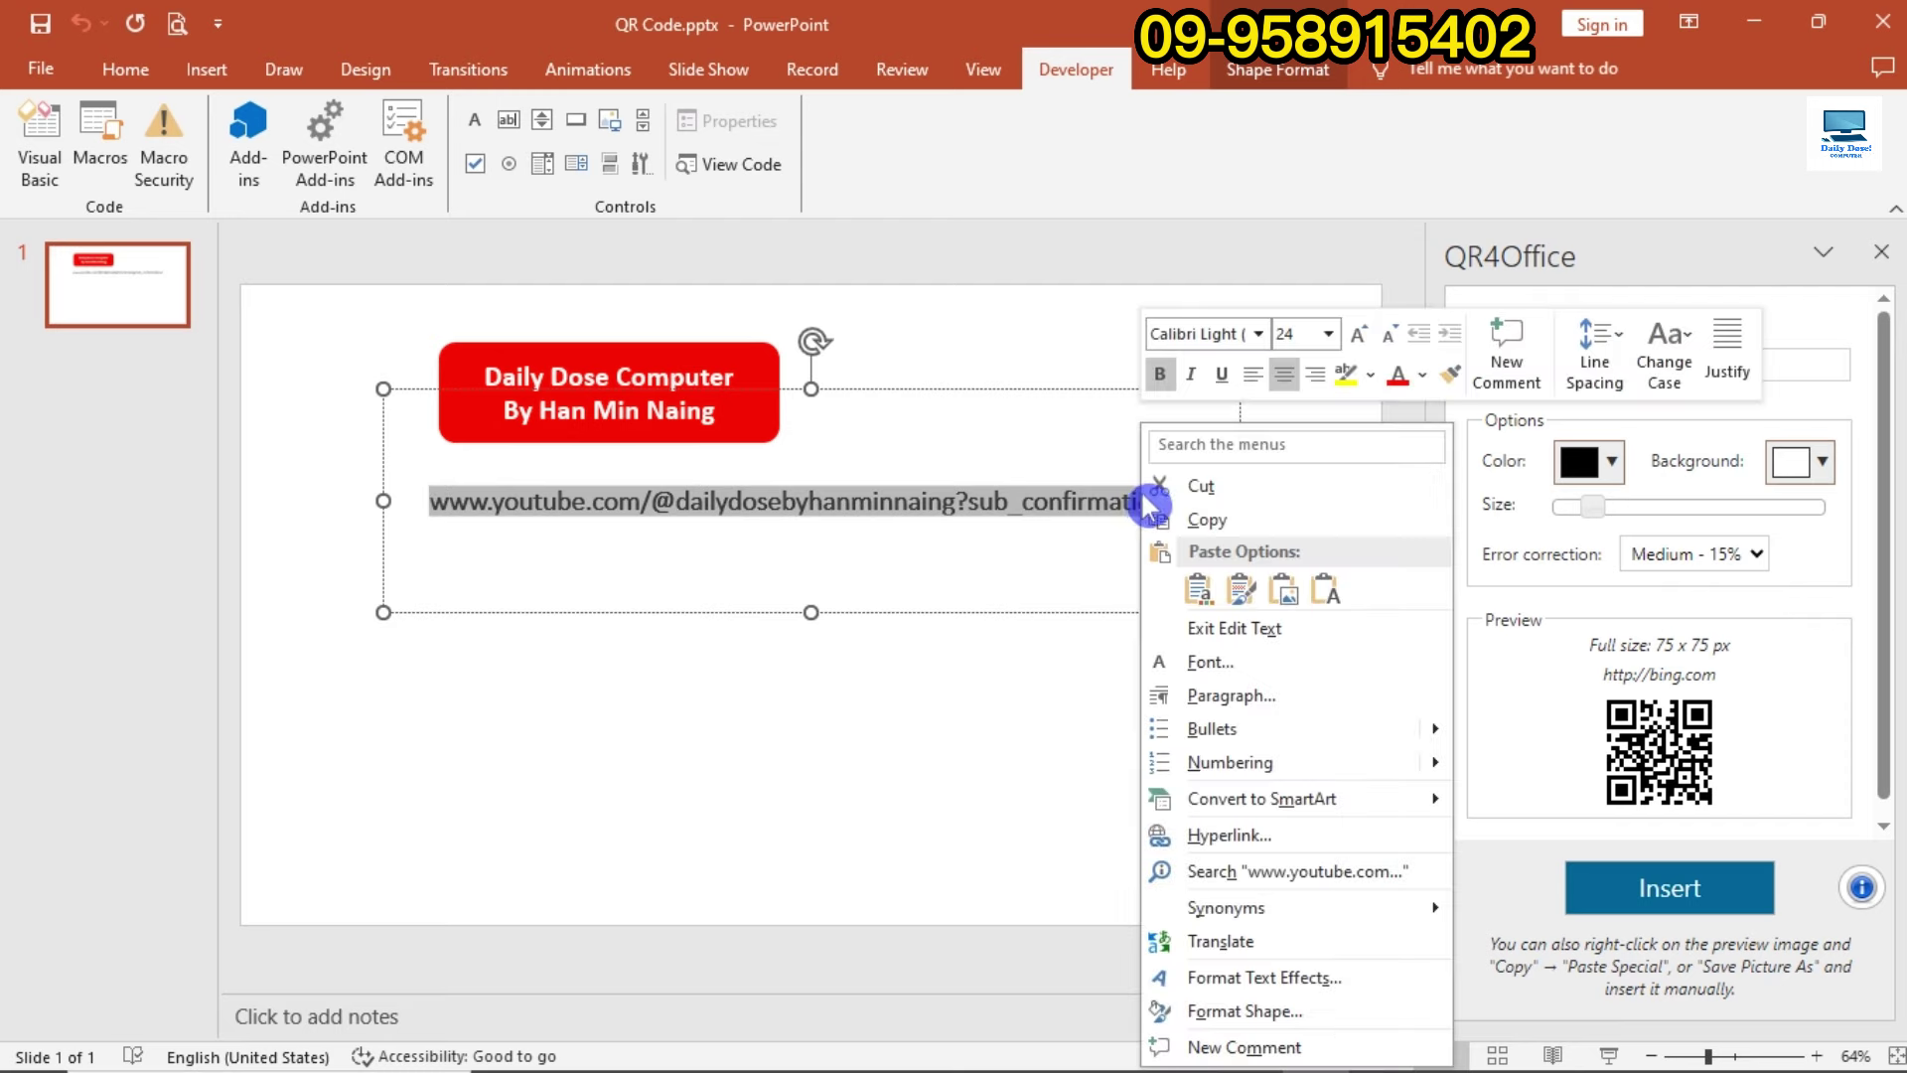
pyautogui.click(1249, 520)
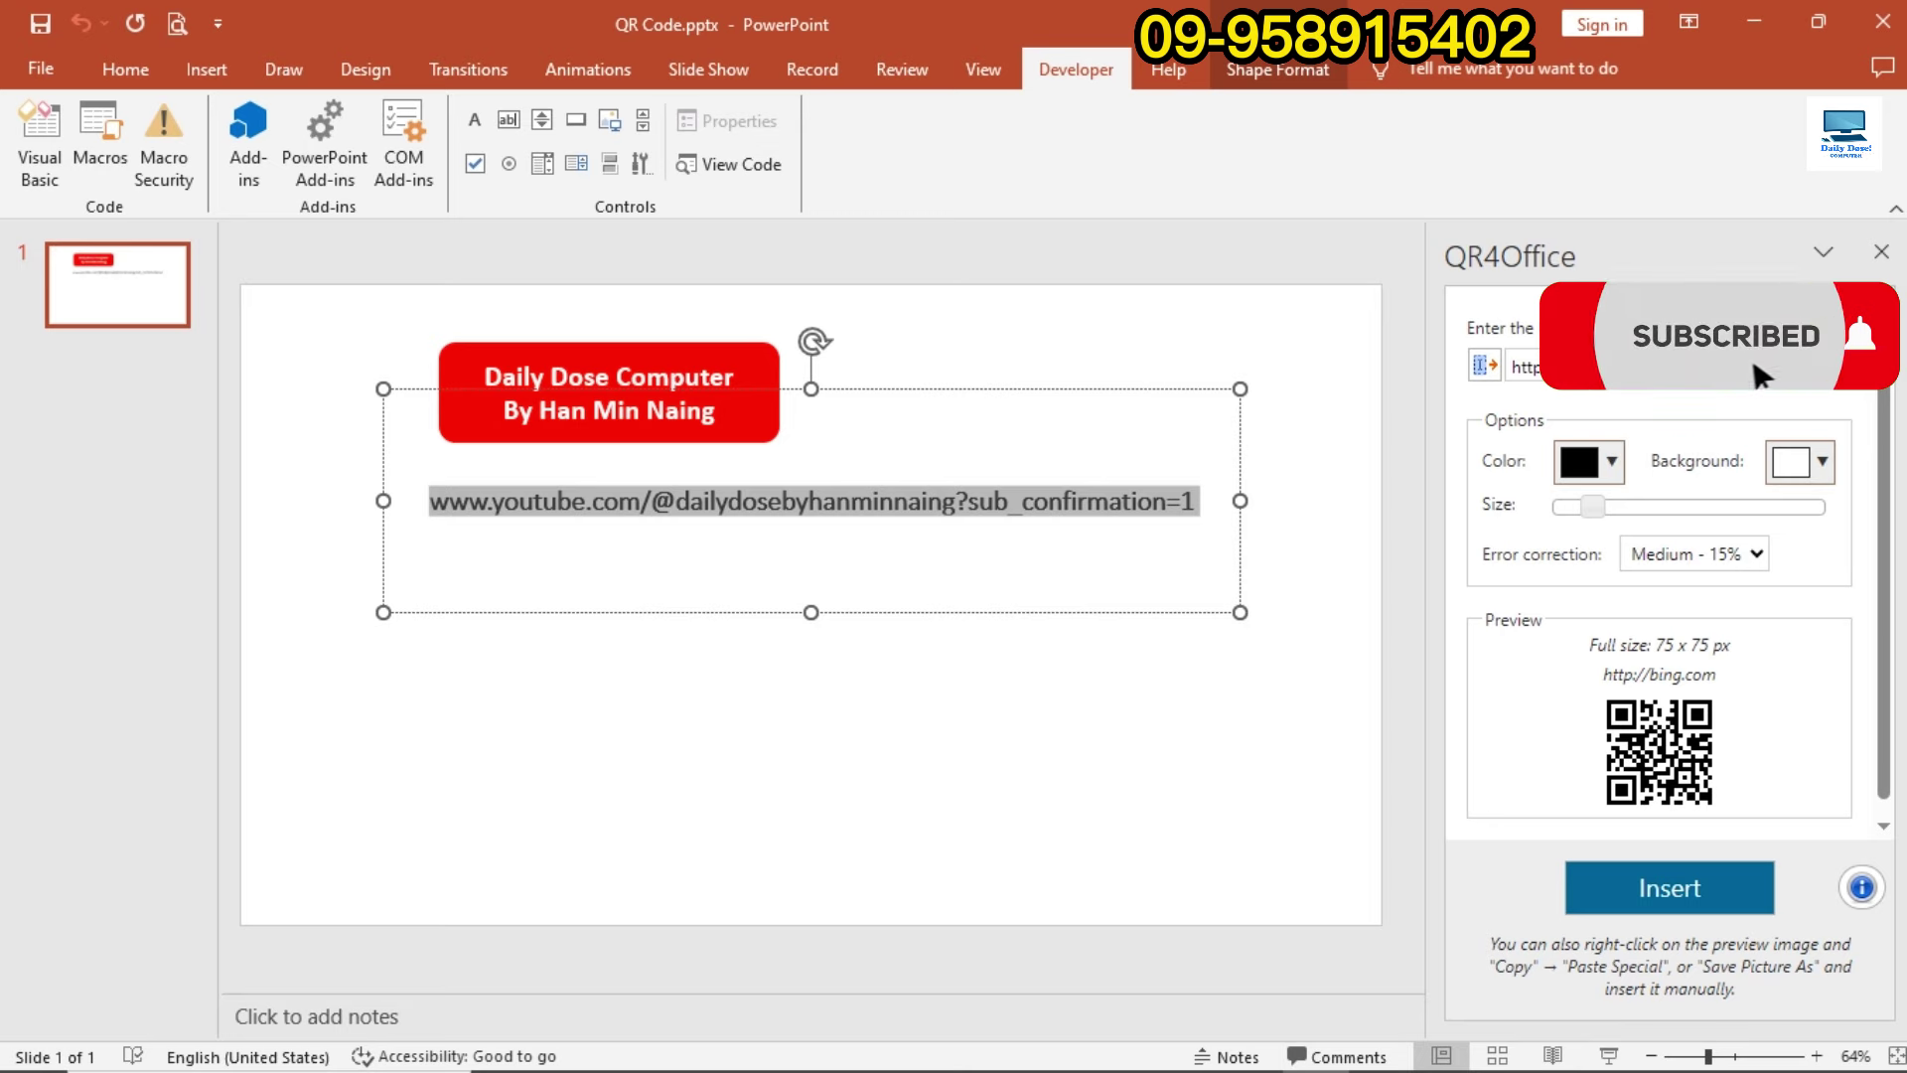
pyautogui.rightClick(1550, 367)
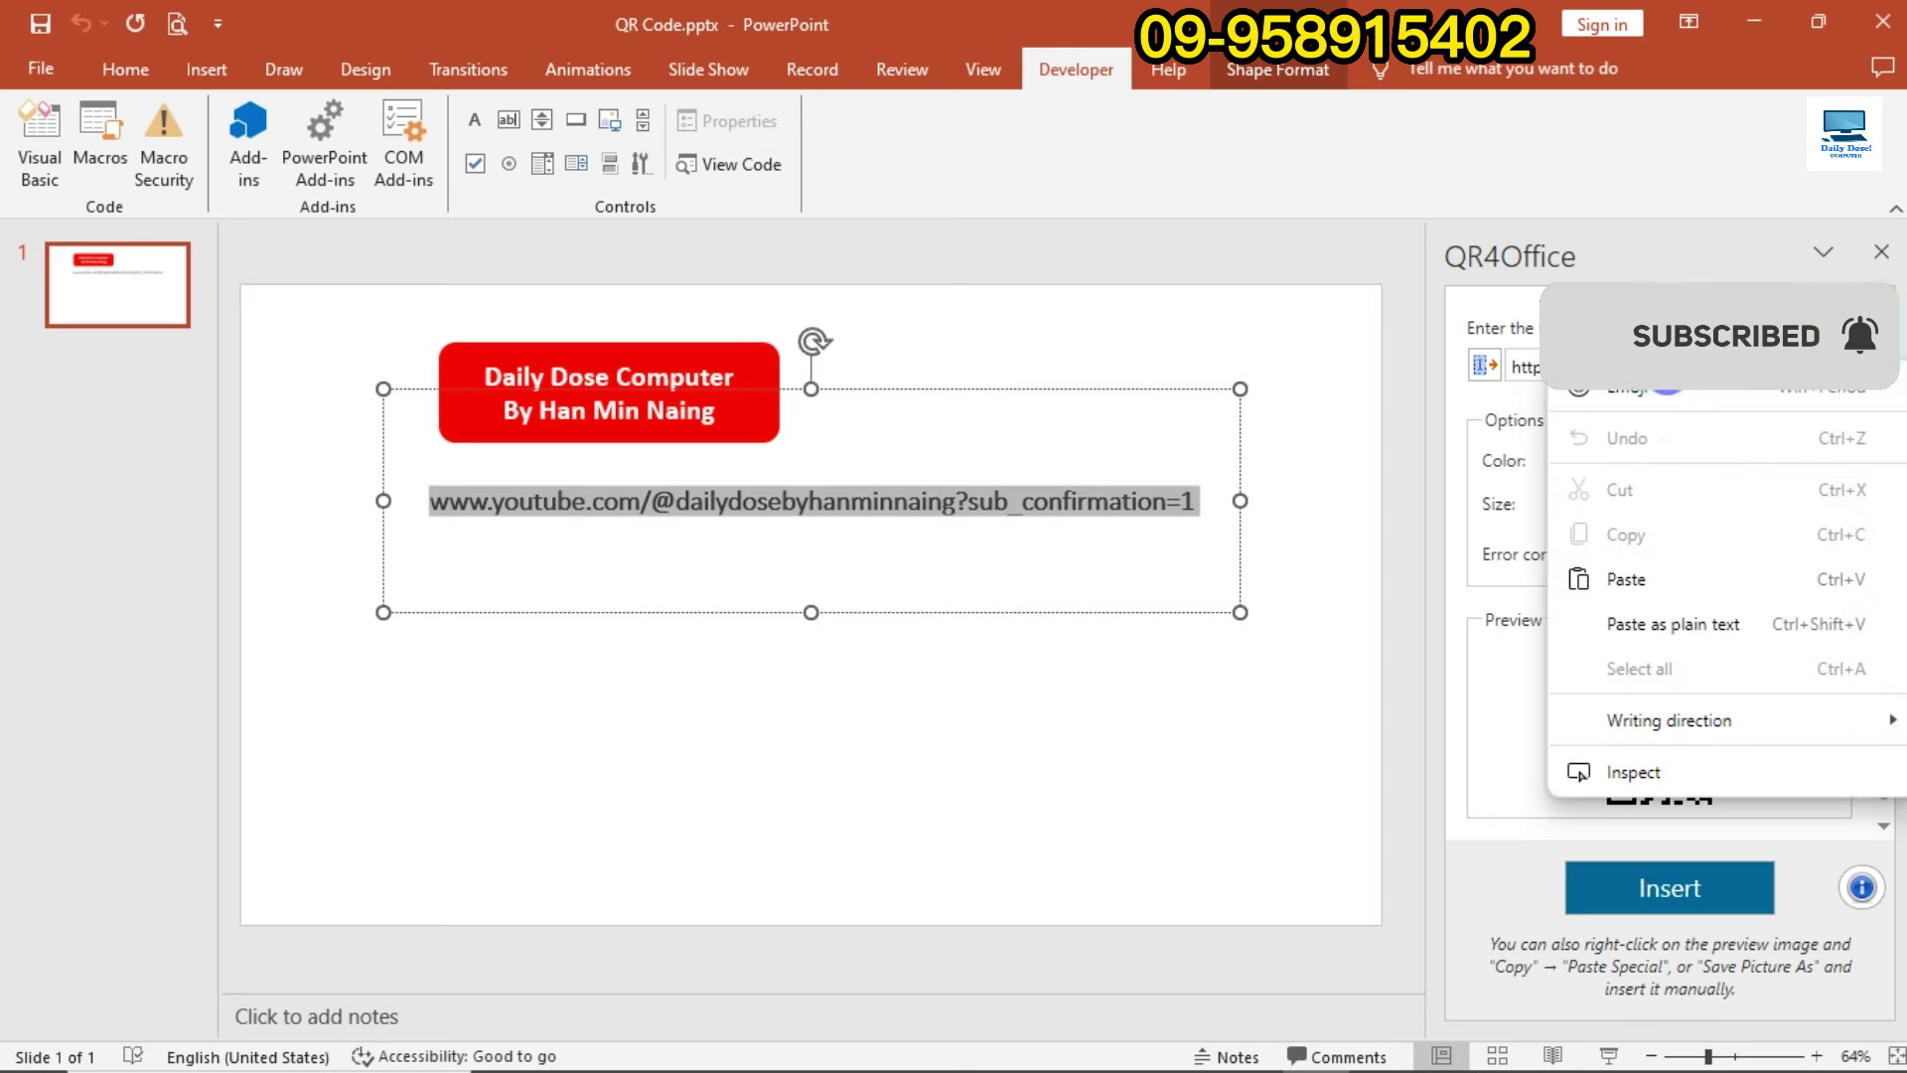
pyautogui.click(1691, 583)
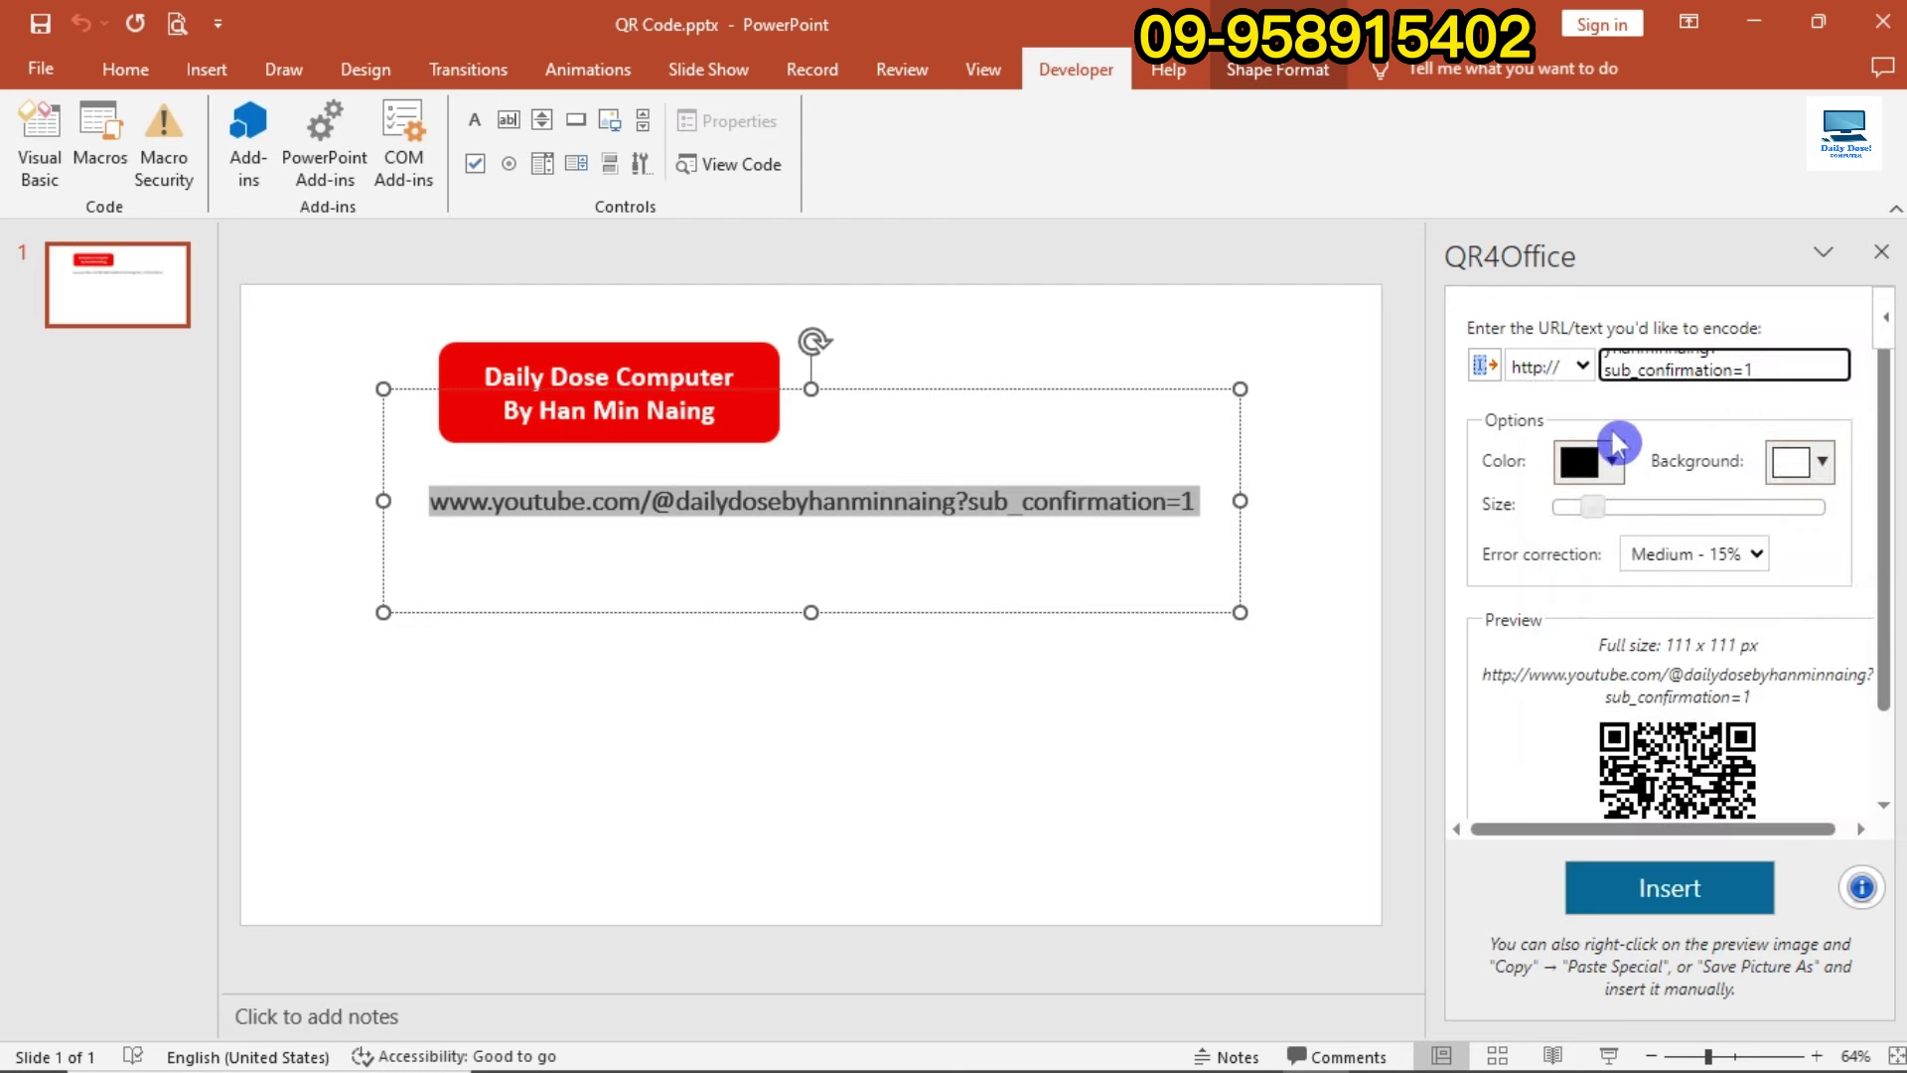
pyautogui.click(1583, 364)
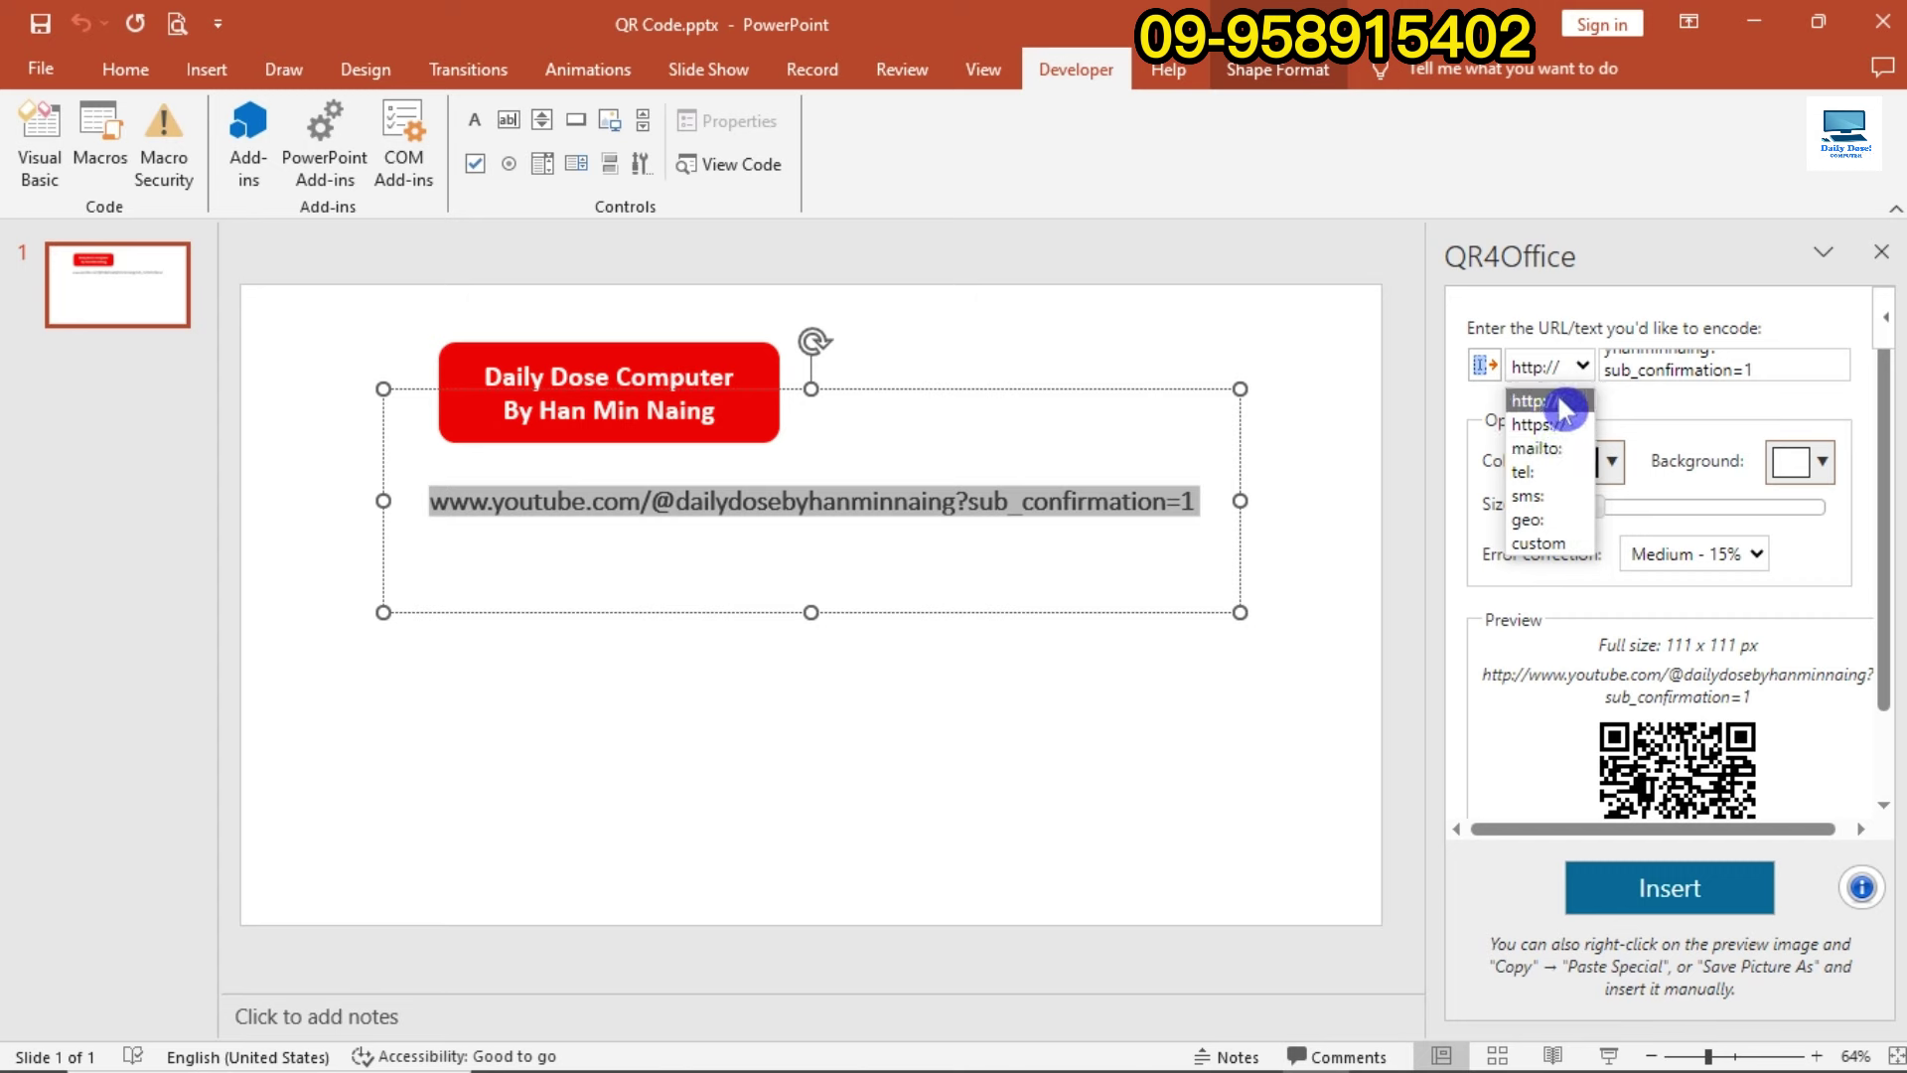
pyautogui.click(1556, 399)
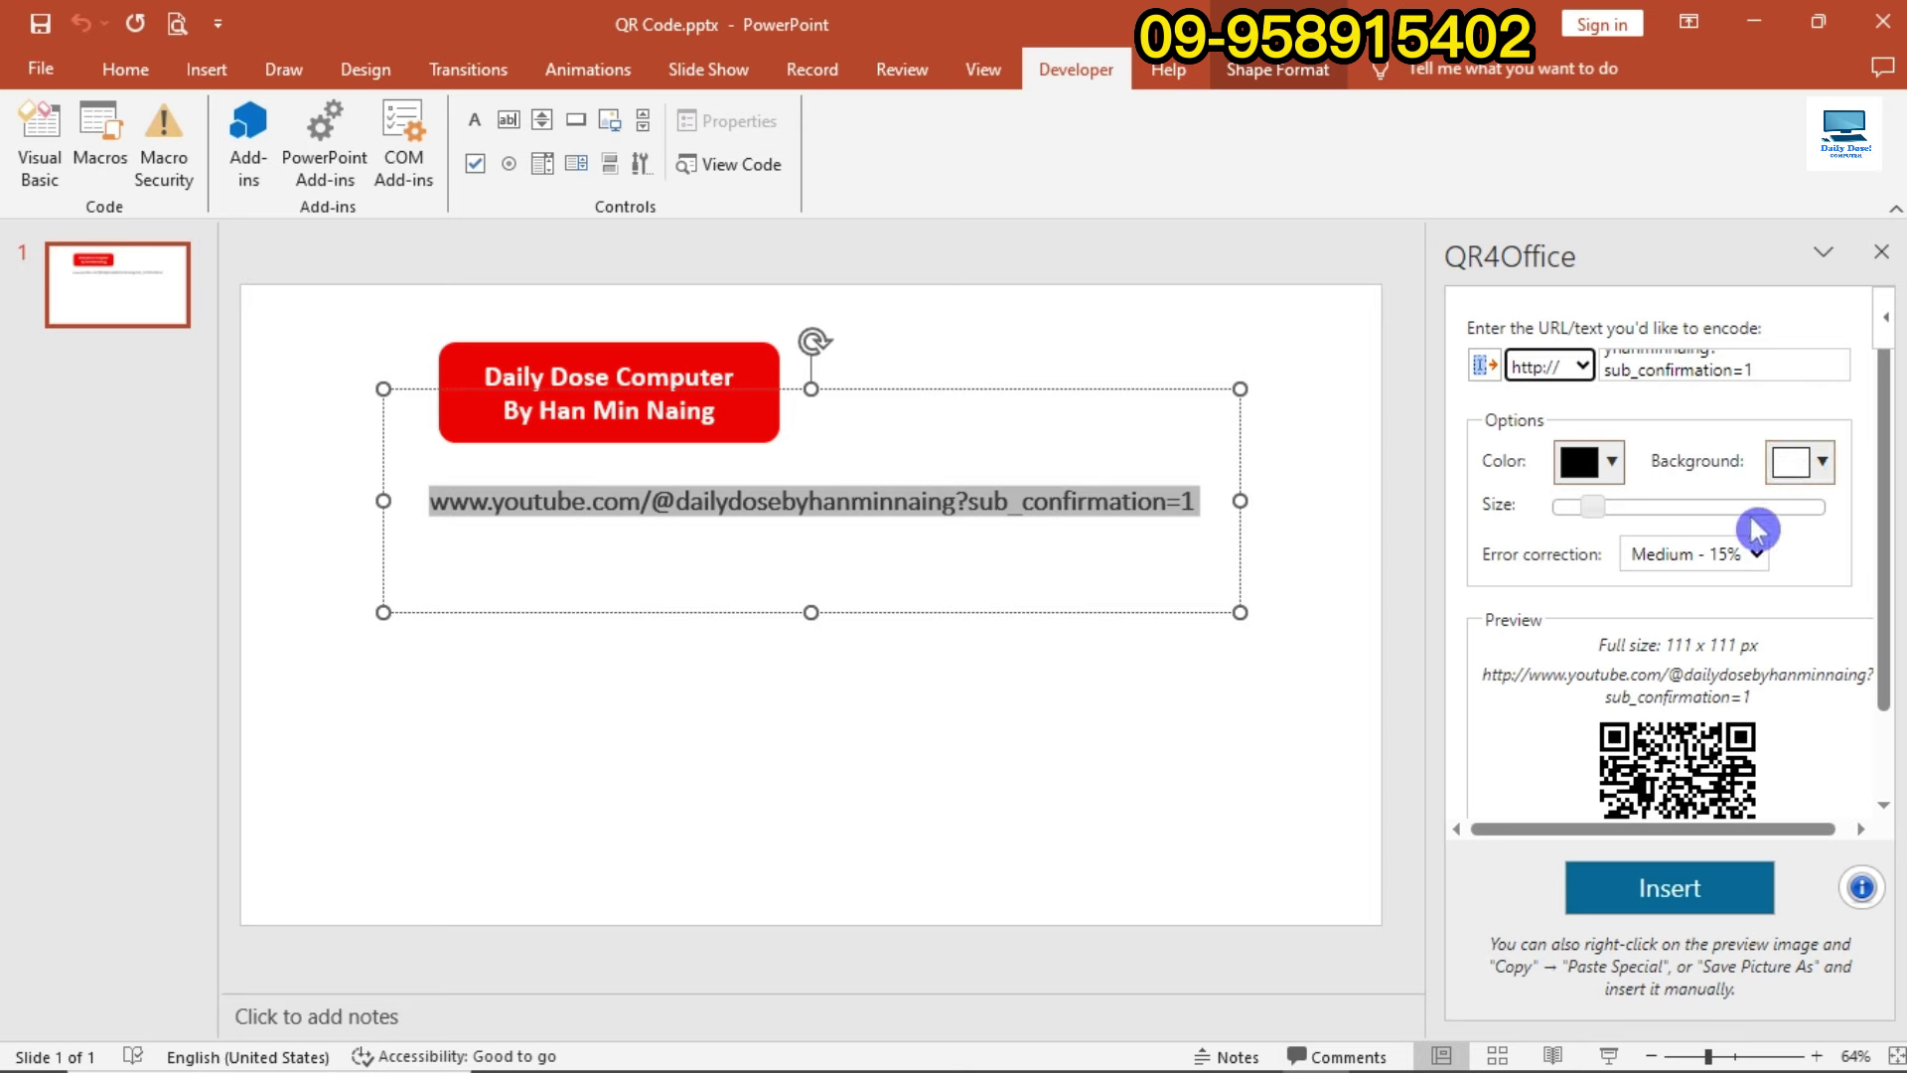
pyautogui.click(1791, 465)
pyautogui.click(1607, 507)
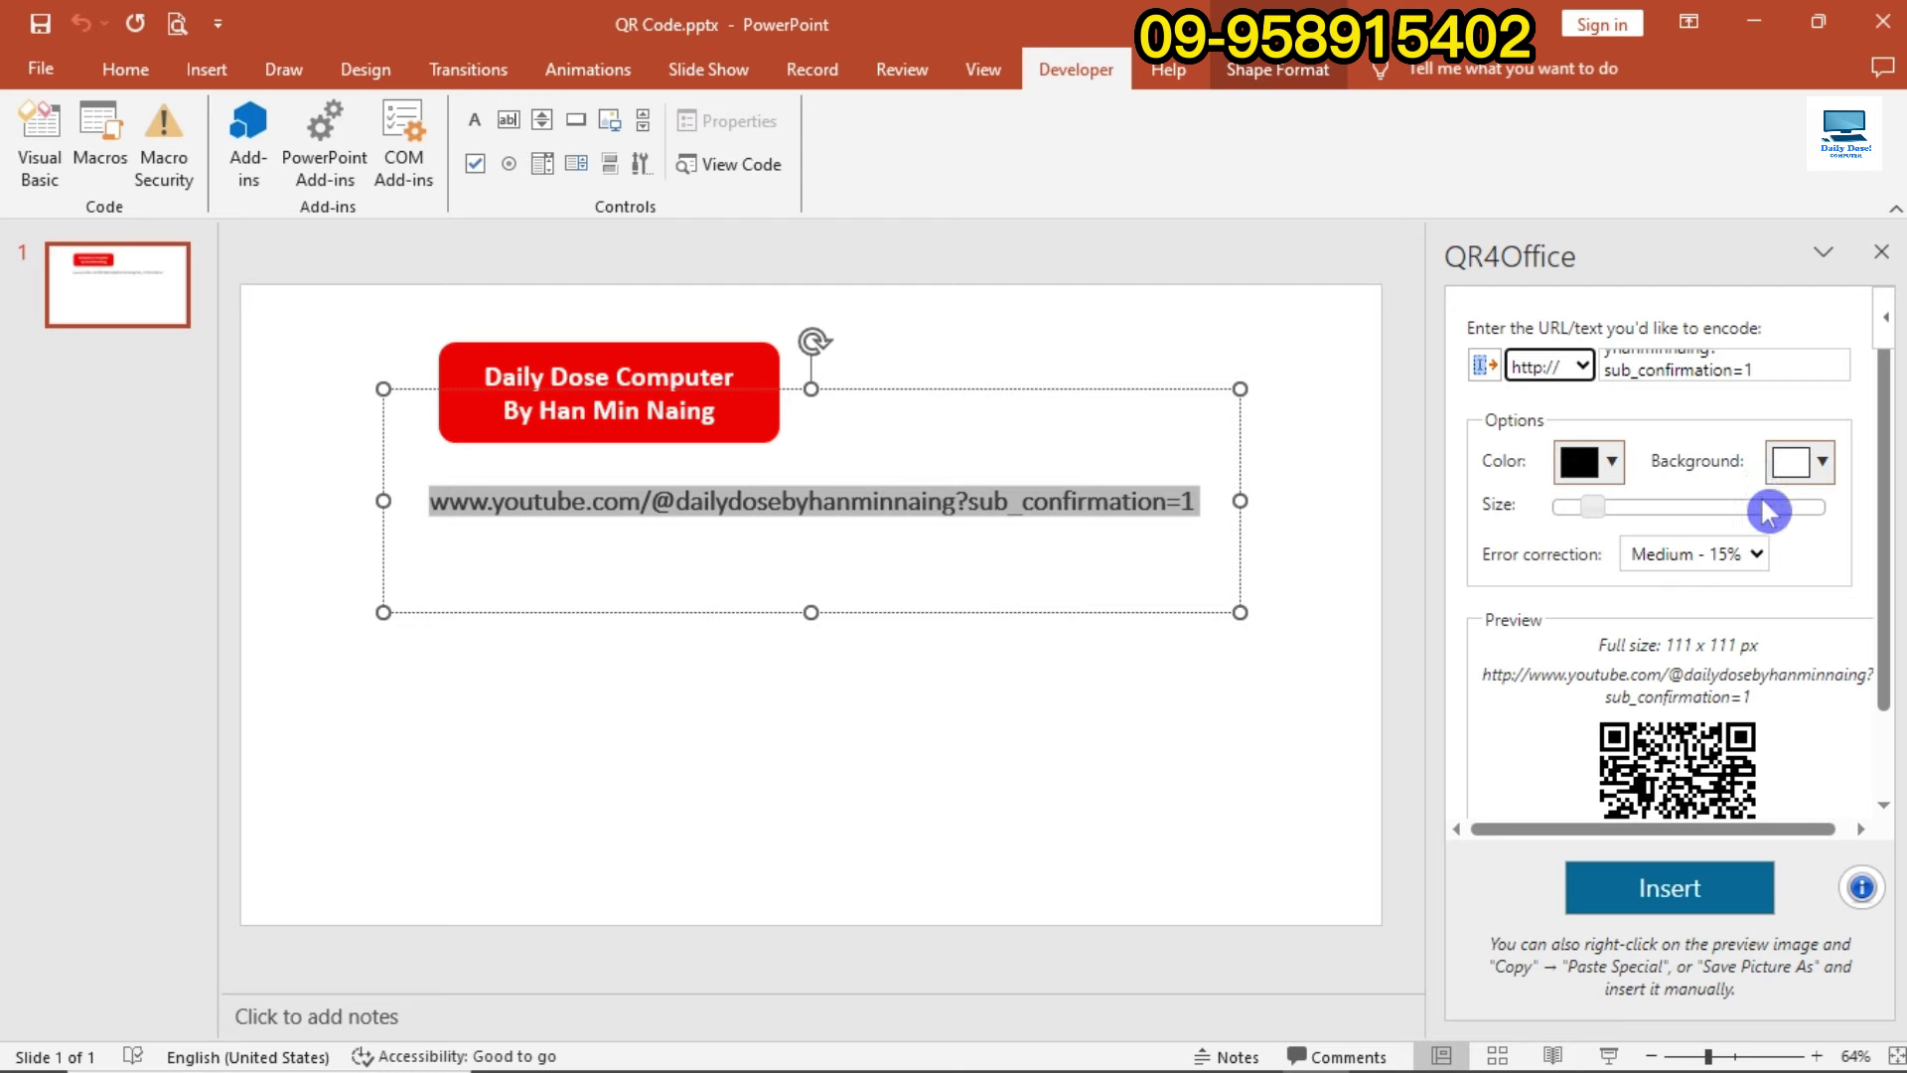
pyautogui.moveTo(1887, 578); pyautogui.dragTo(1886, 631)
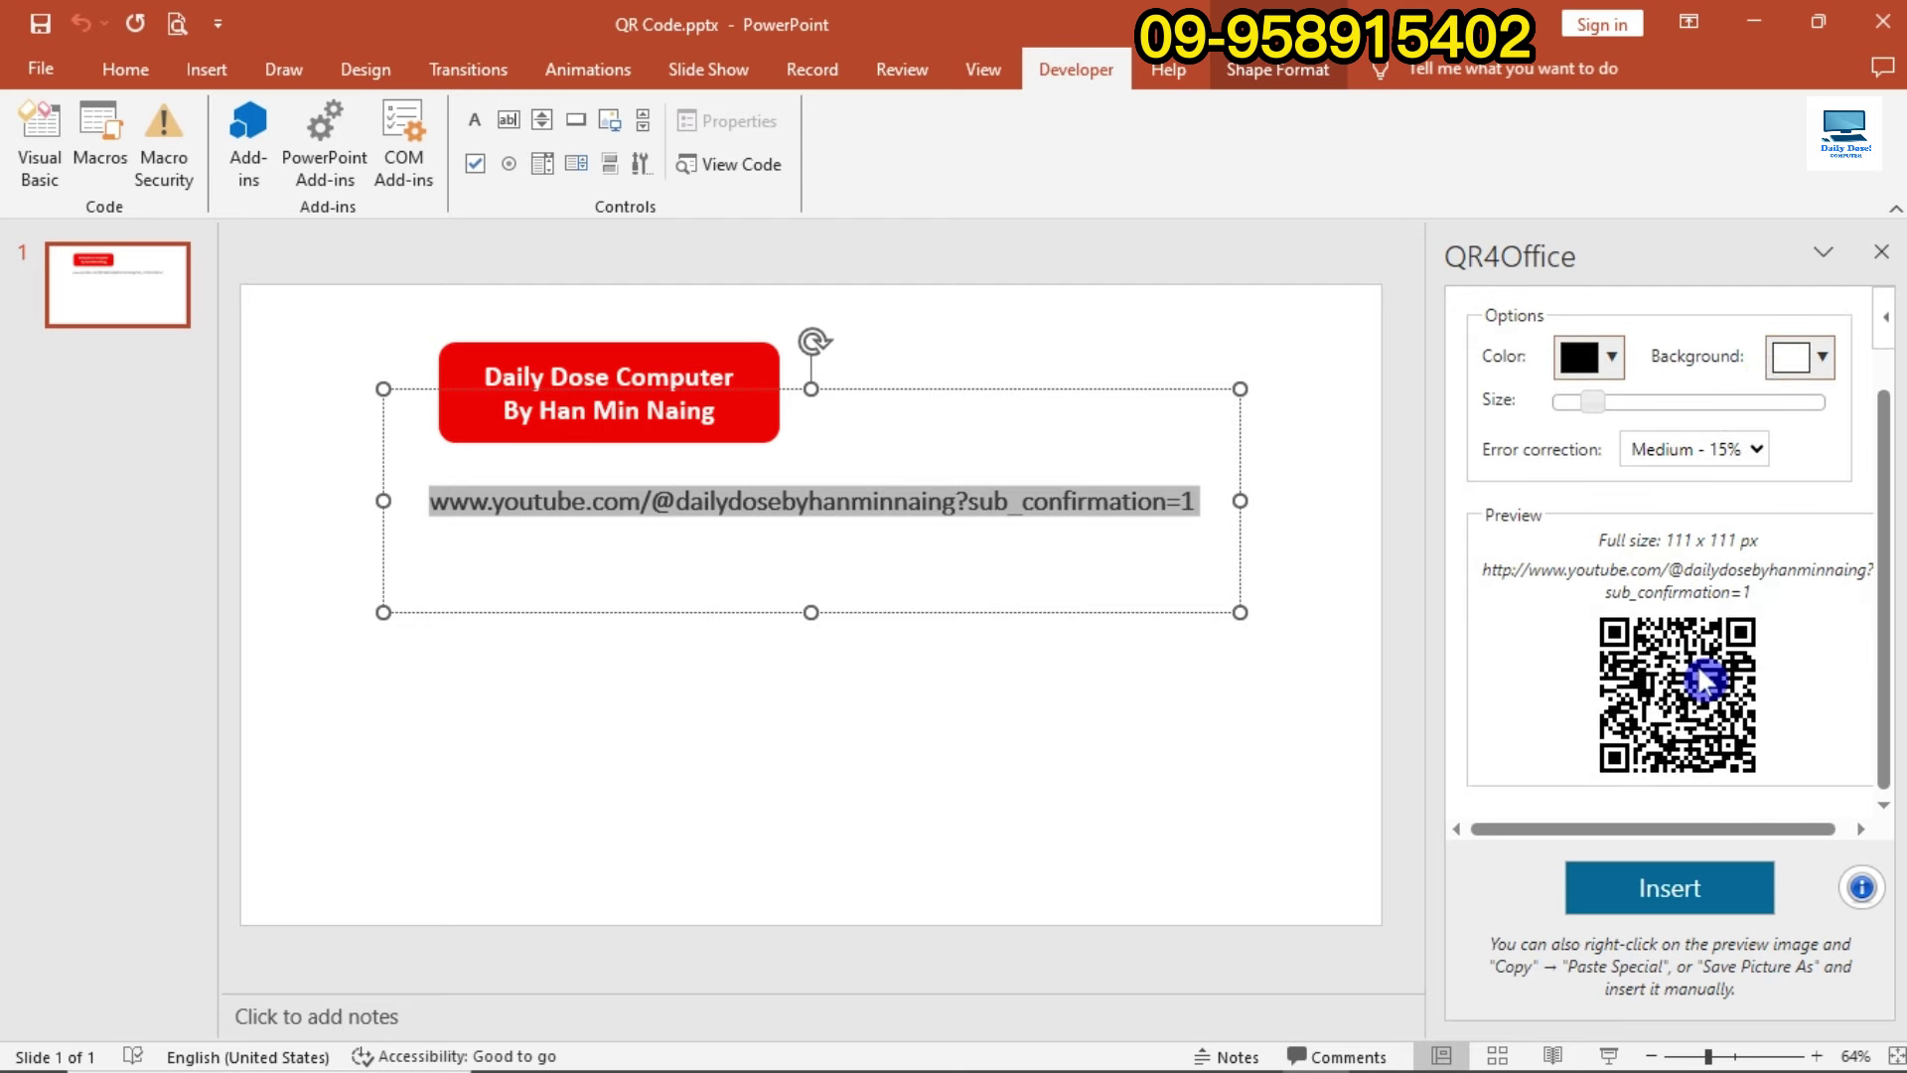
pyautogui.moveTo(1885, 671); pyautogui.dragTo(1885, 625)
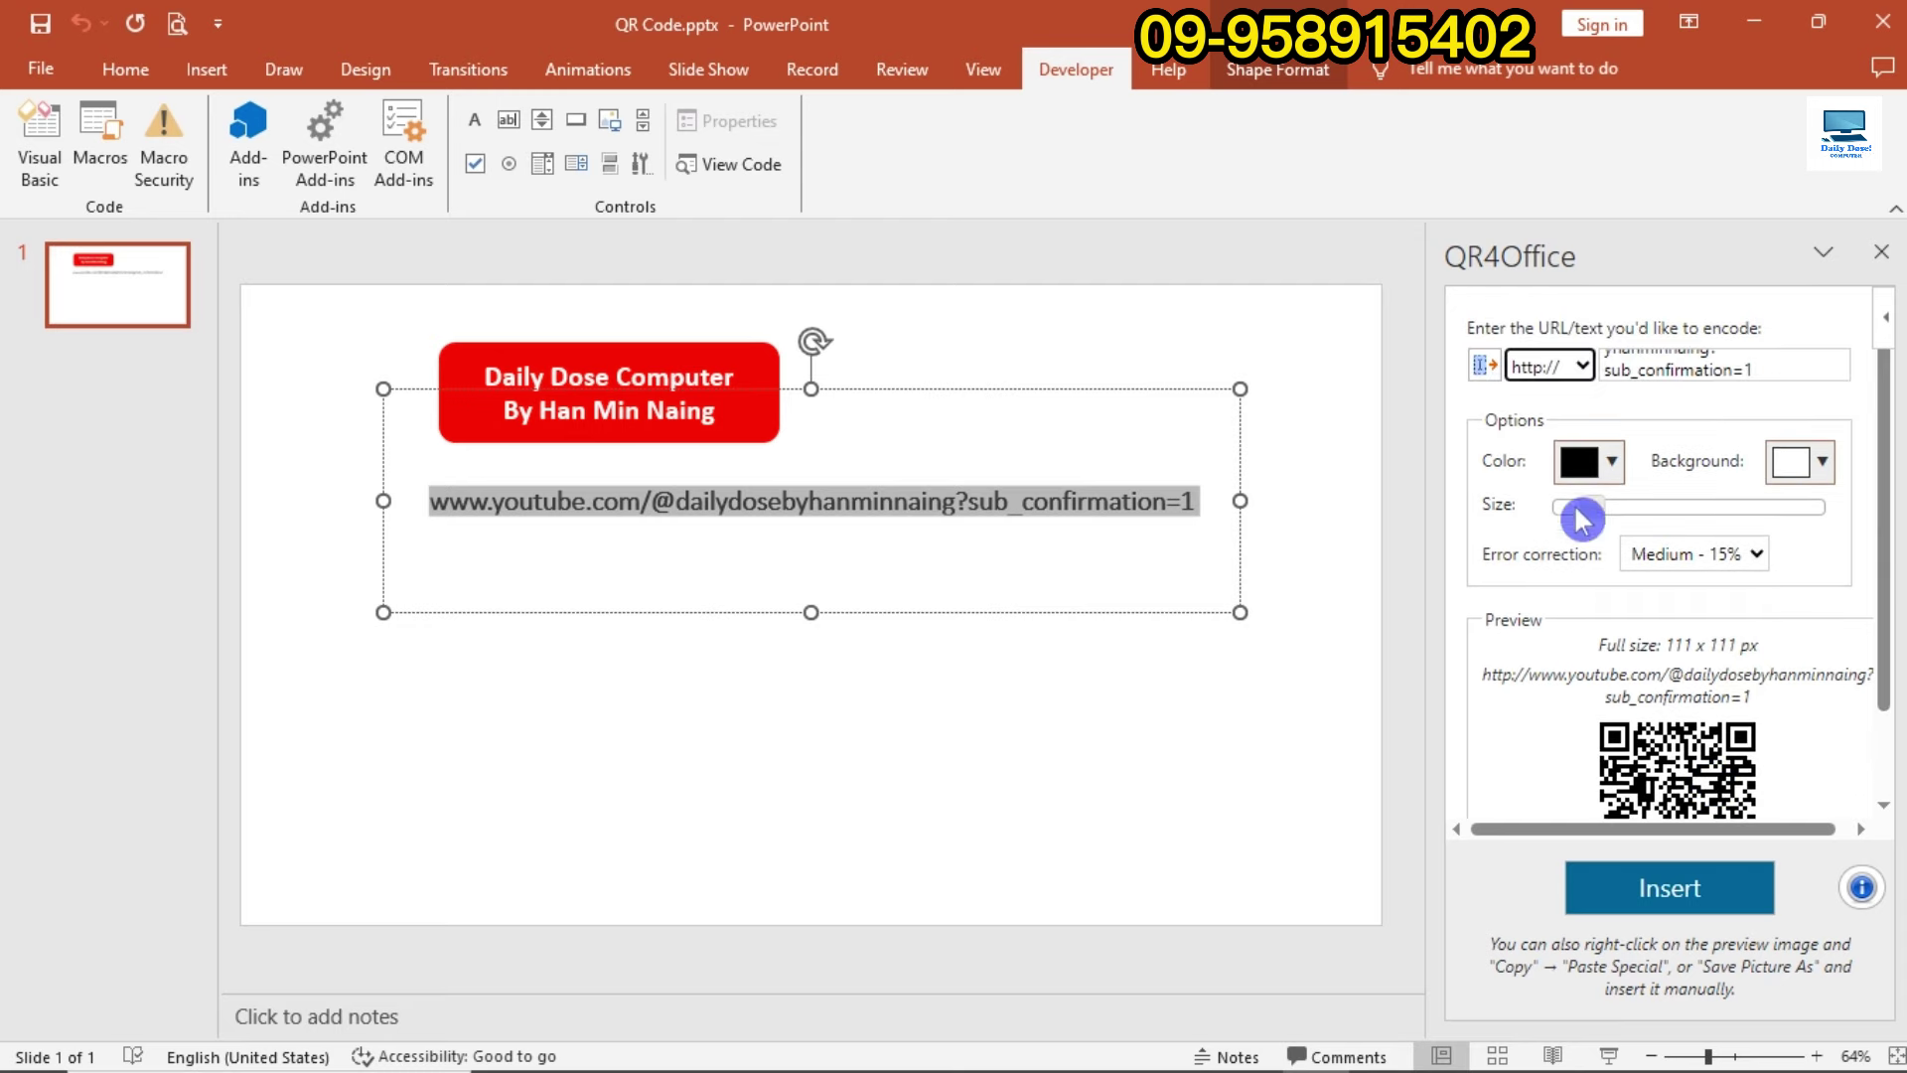
pyautogui.click(1615, 466)
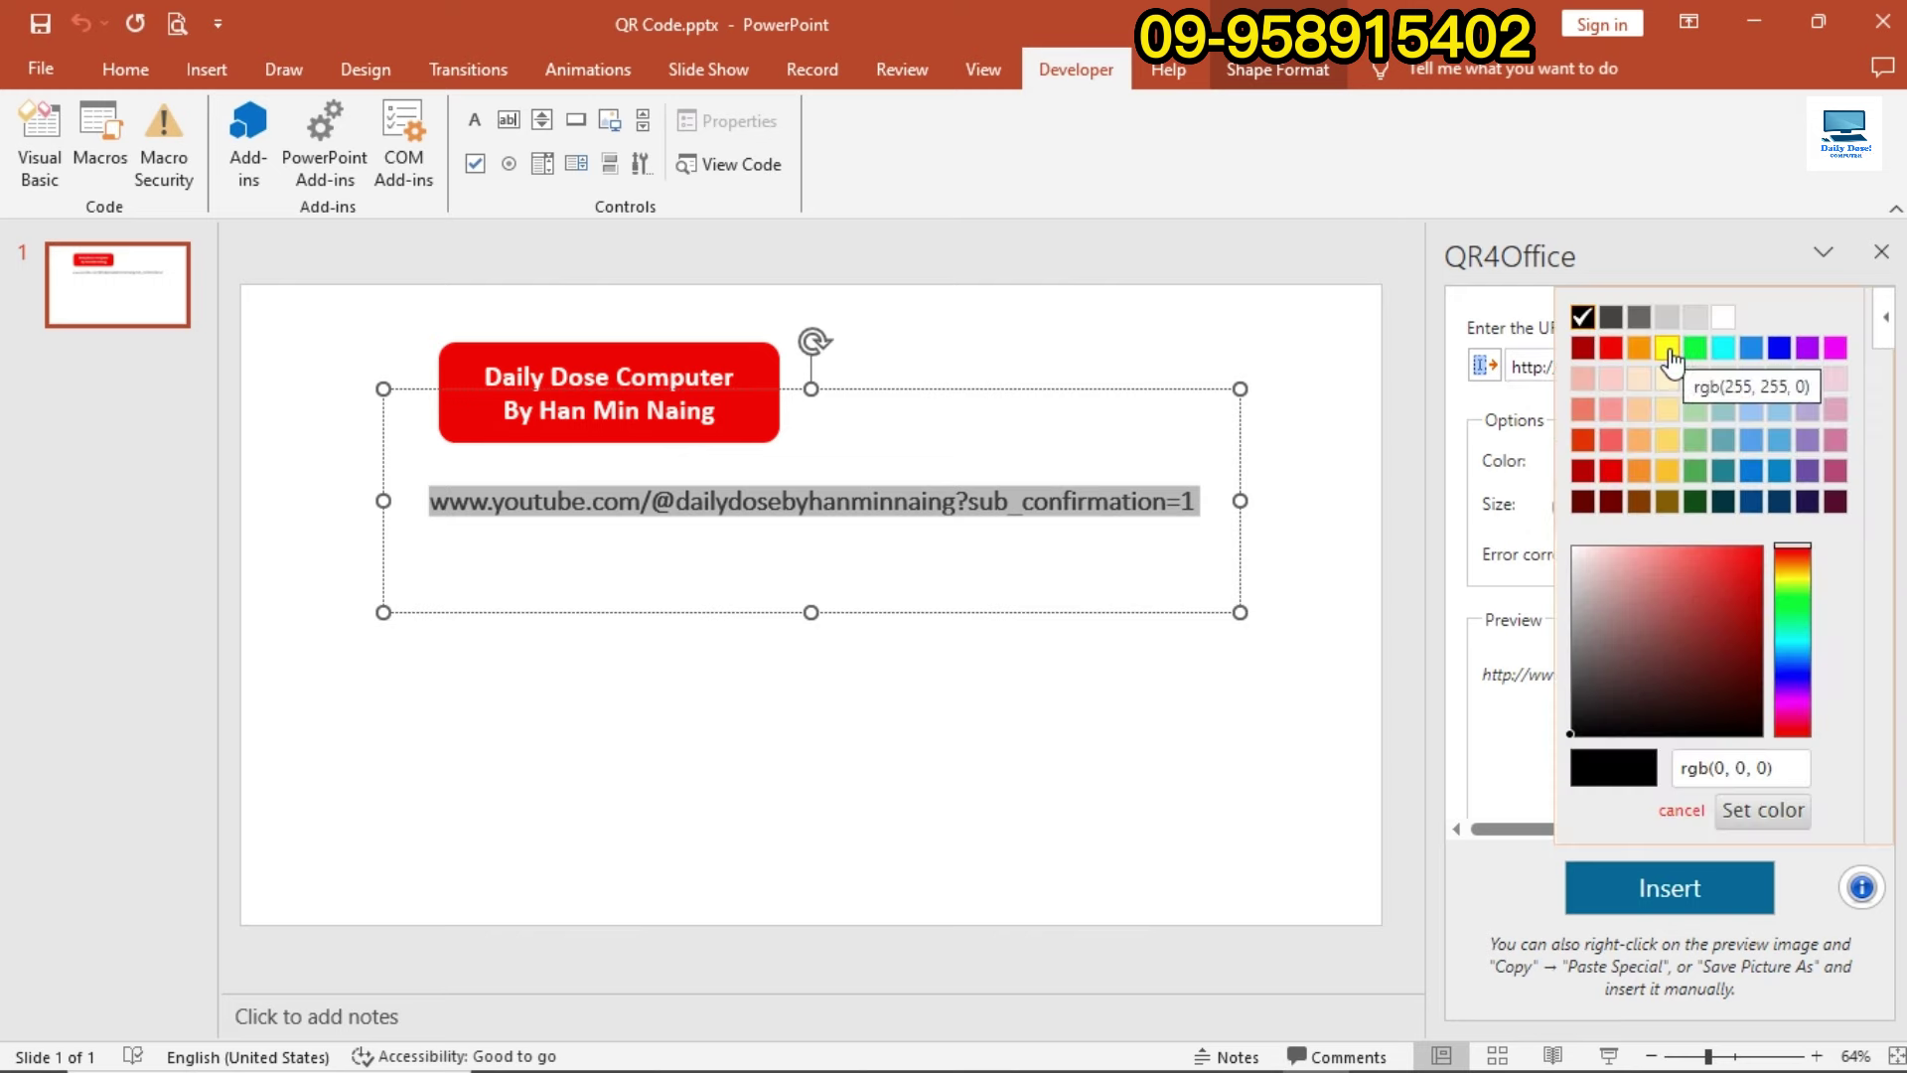
pyautogui.click(1710, 508)
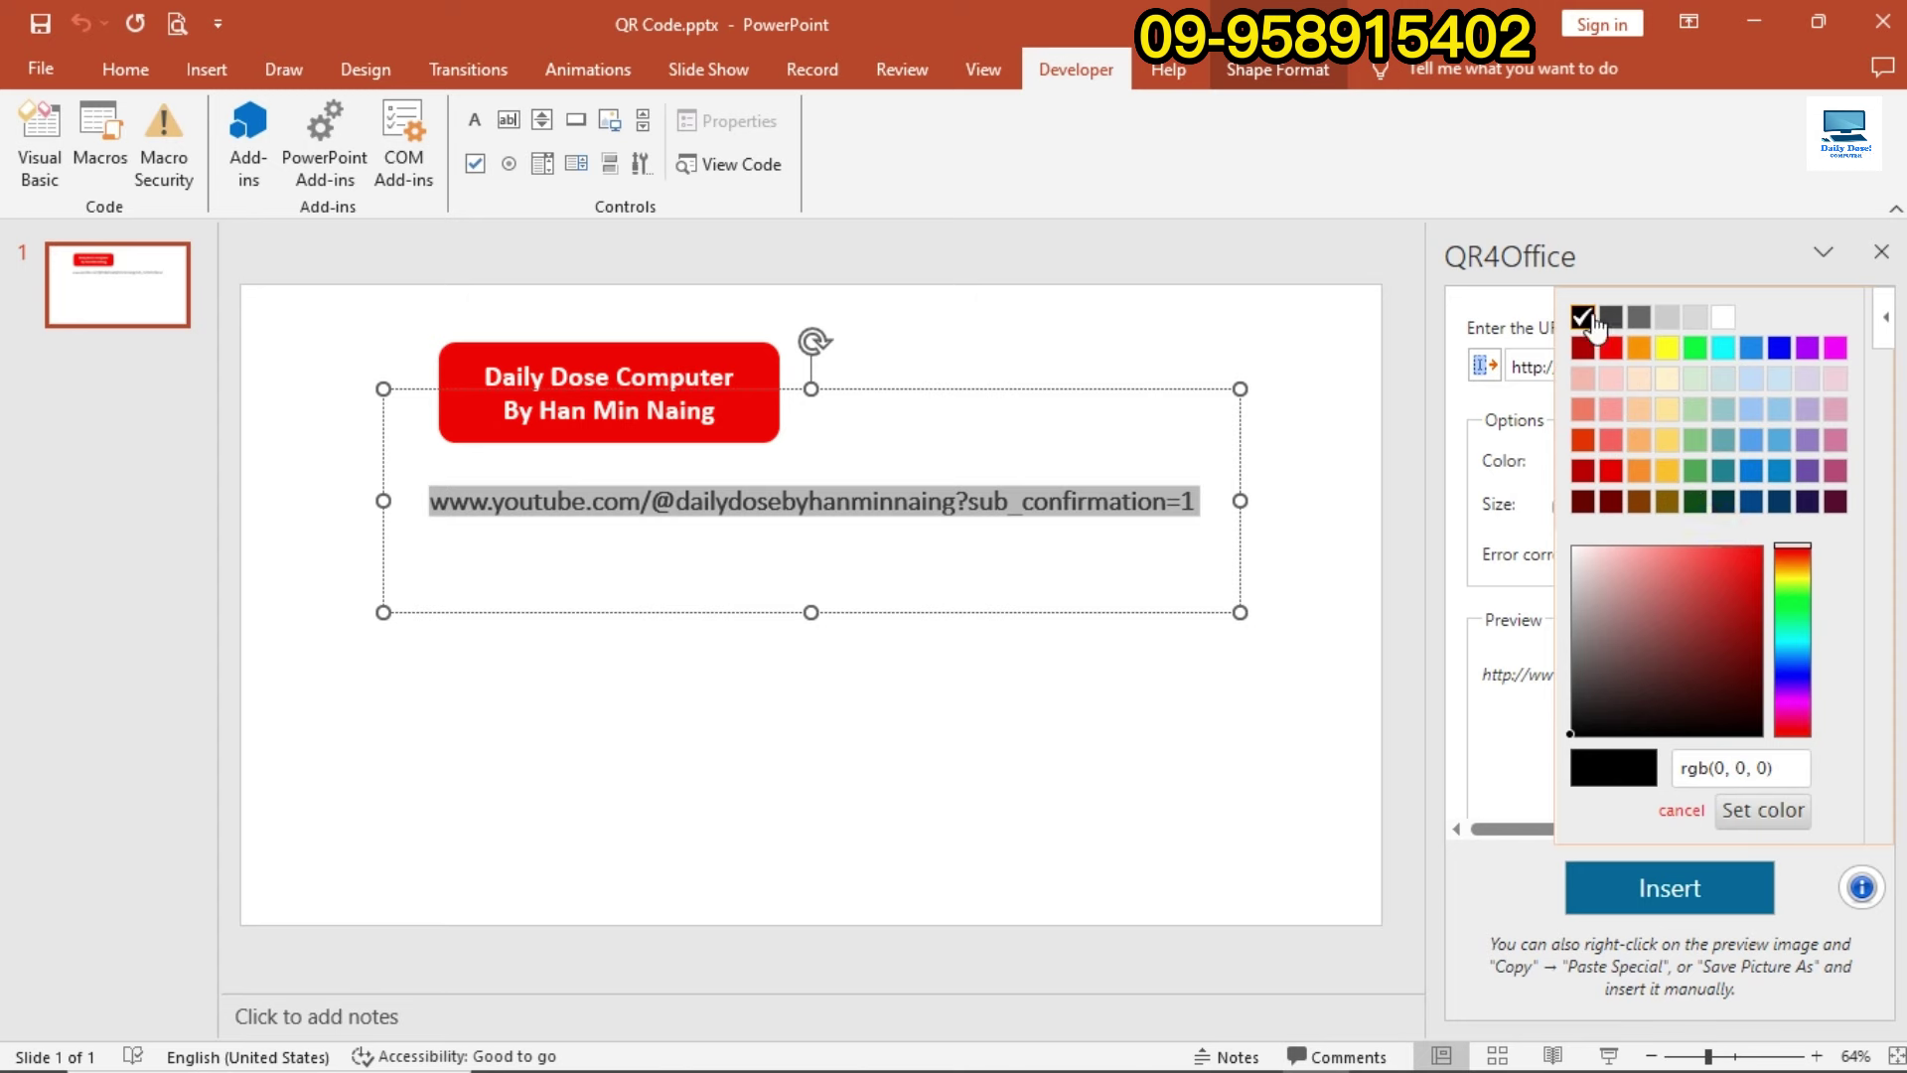
pyautogui.click(1683, 390)
pyautogui.click(1532, 531)
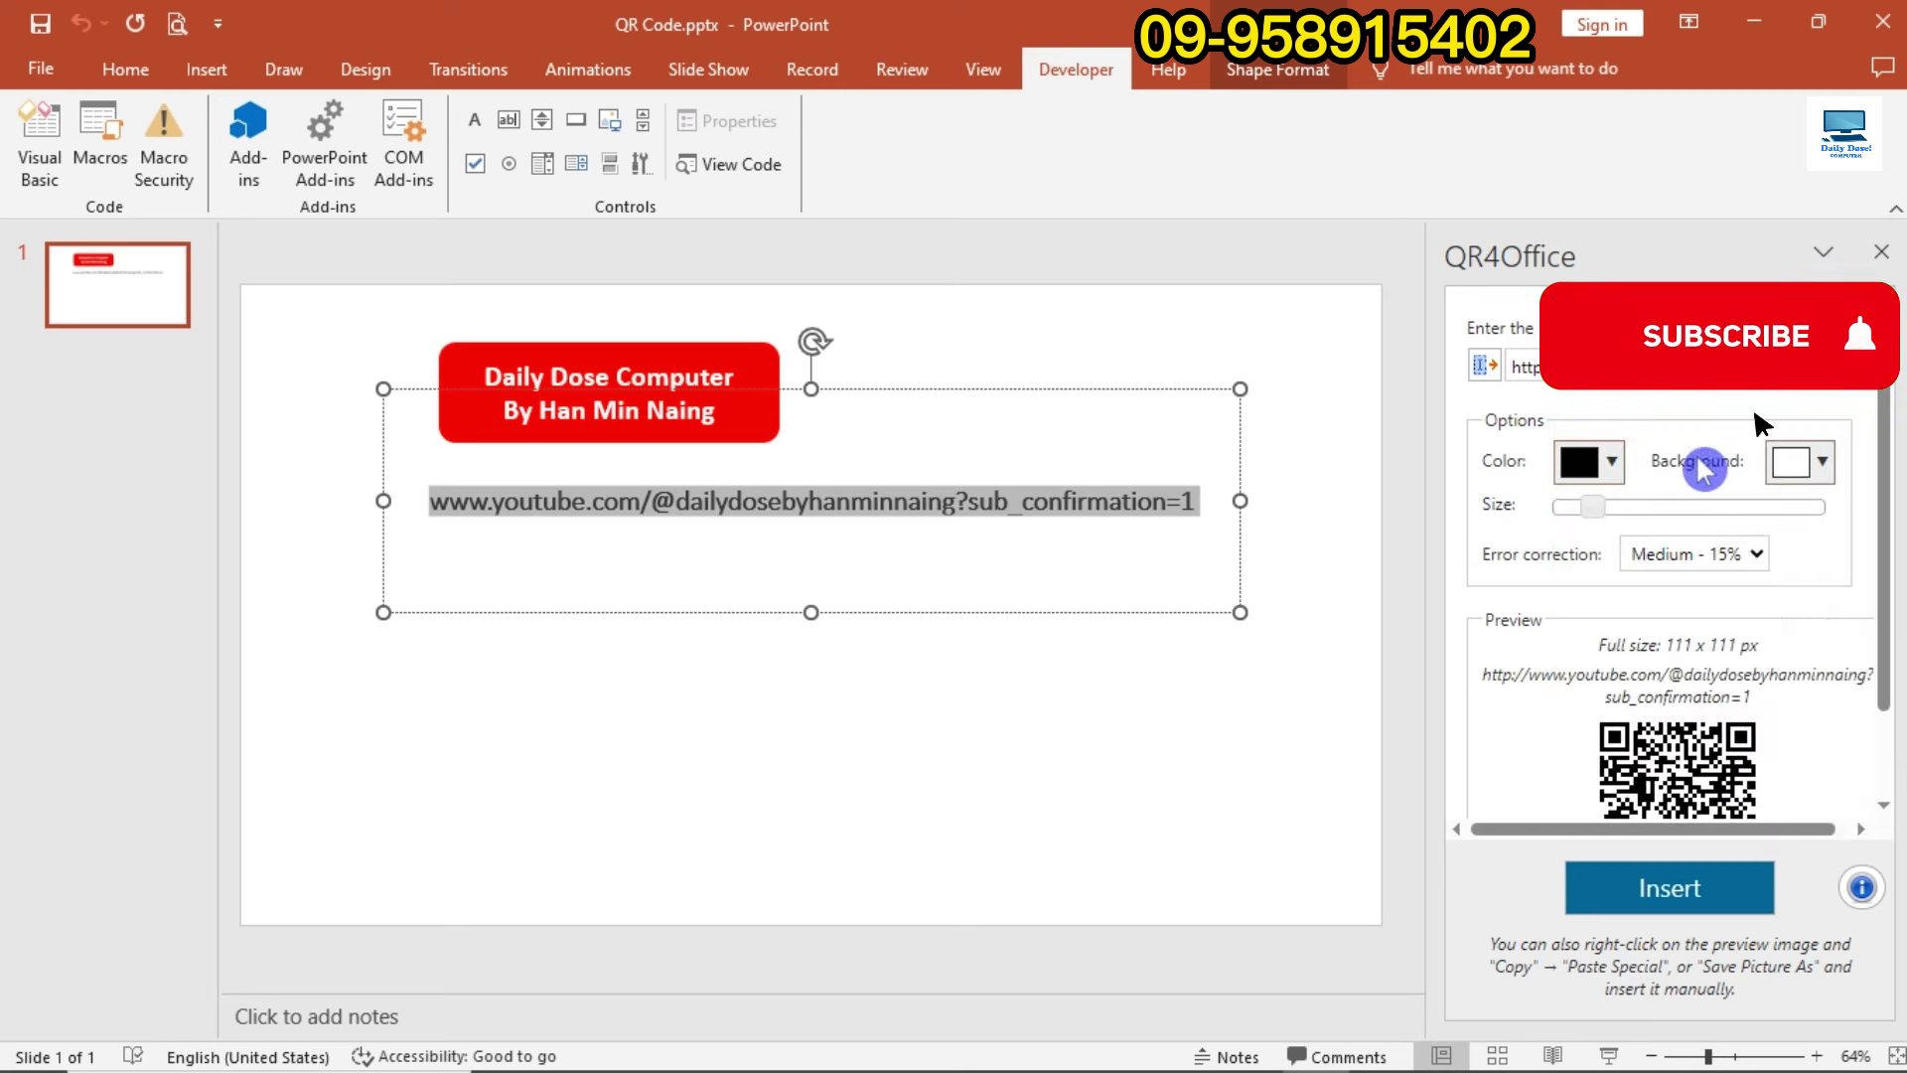
pyautogui.click(1819, 462)
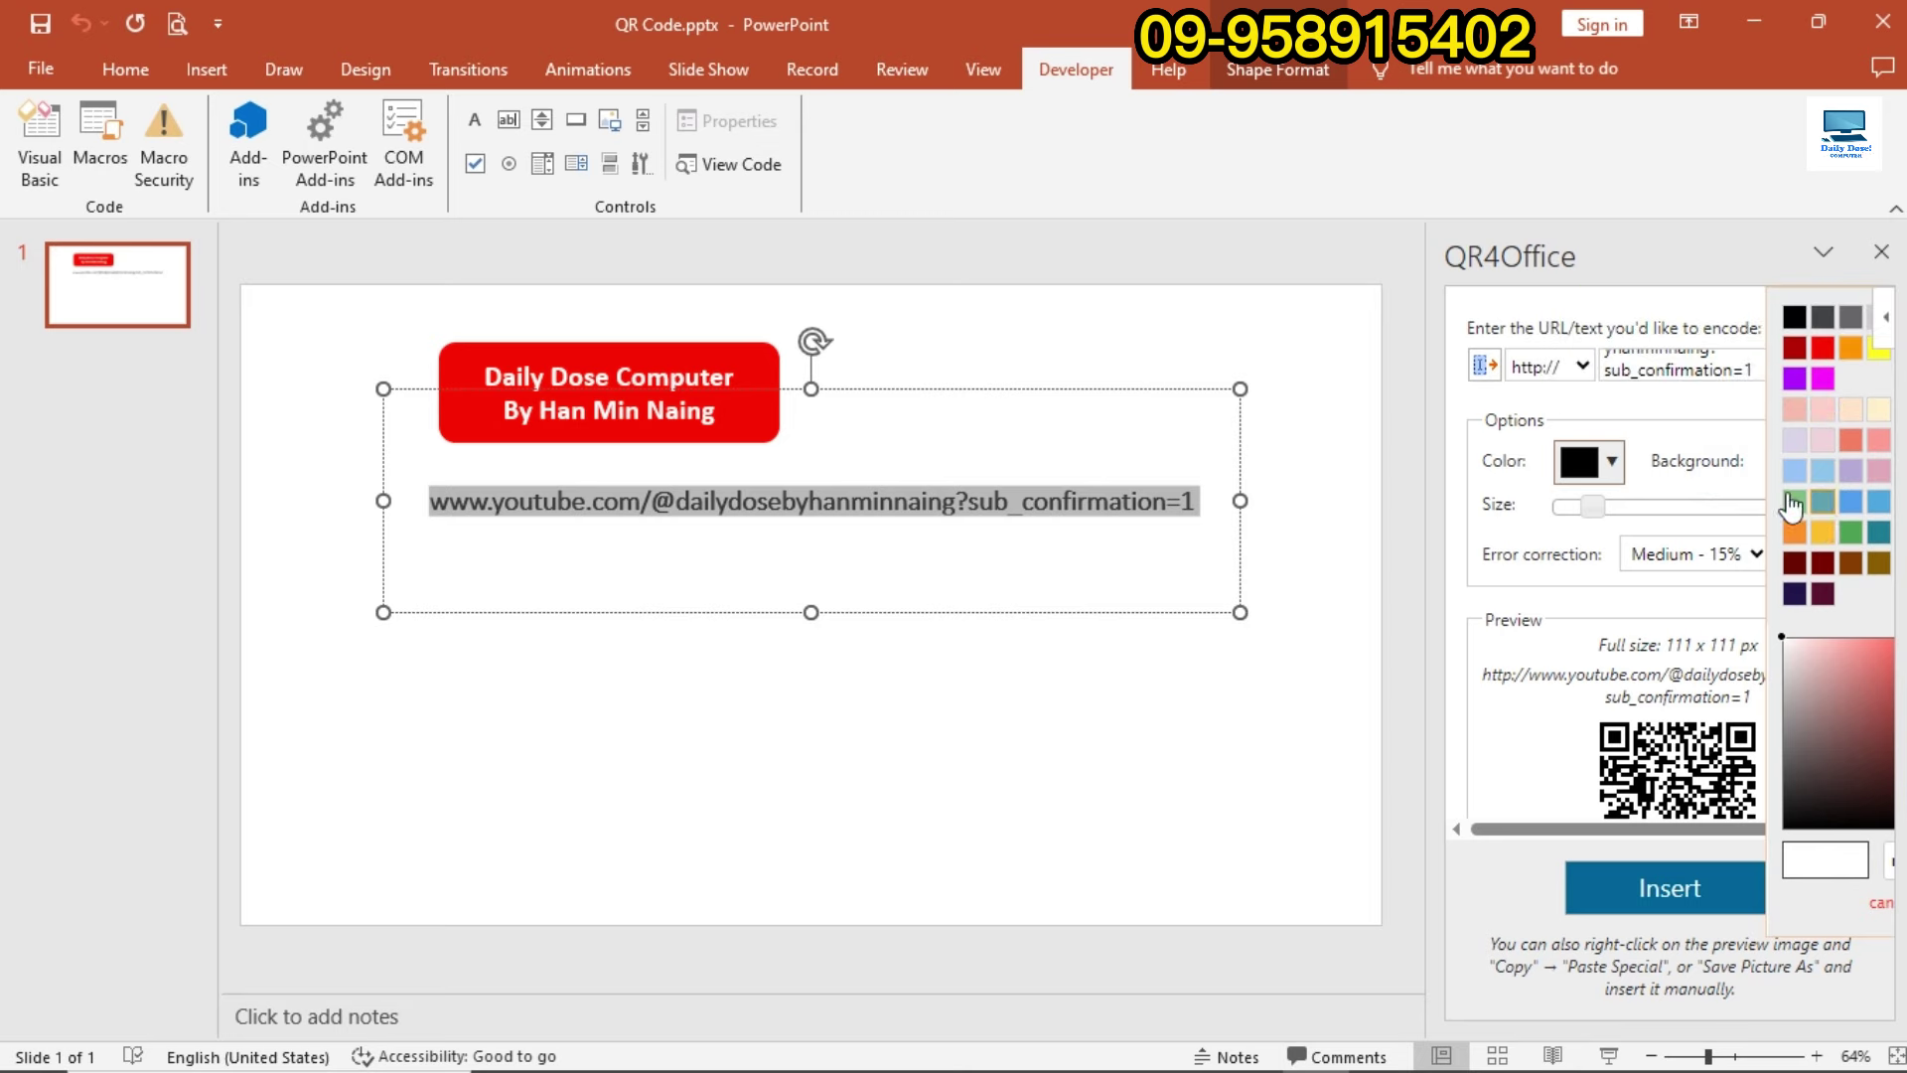
pyautogui.click(1728, 490)
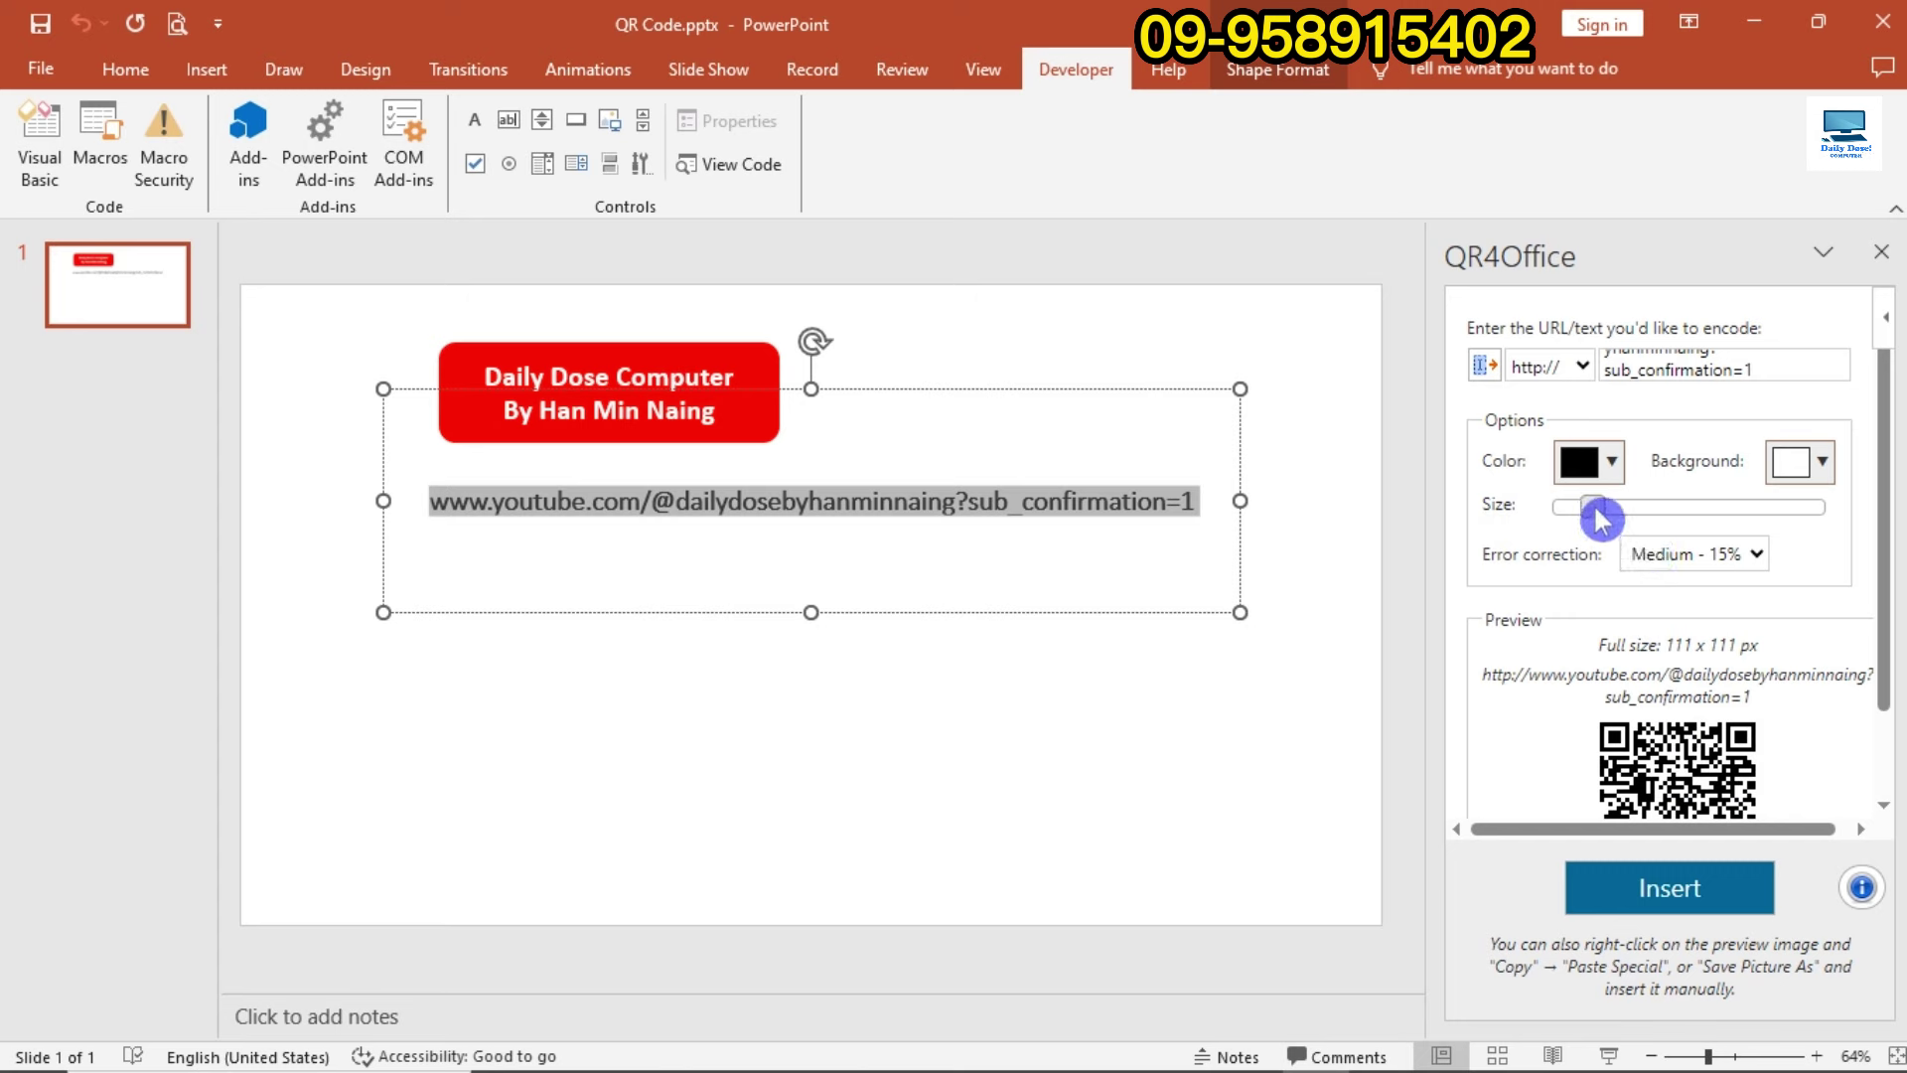
# Enlarge the QR code size to 185 x 185 px and check the preview reading
pyautogui.moveTo(1597, 515); pyautogui.dragTo(1631, 507)
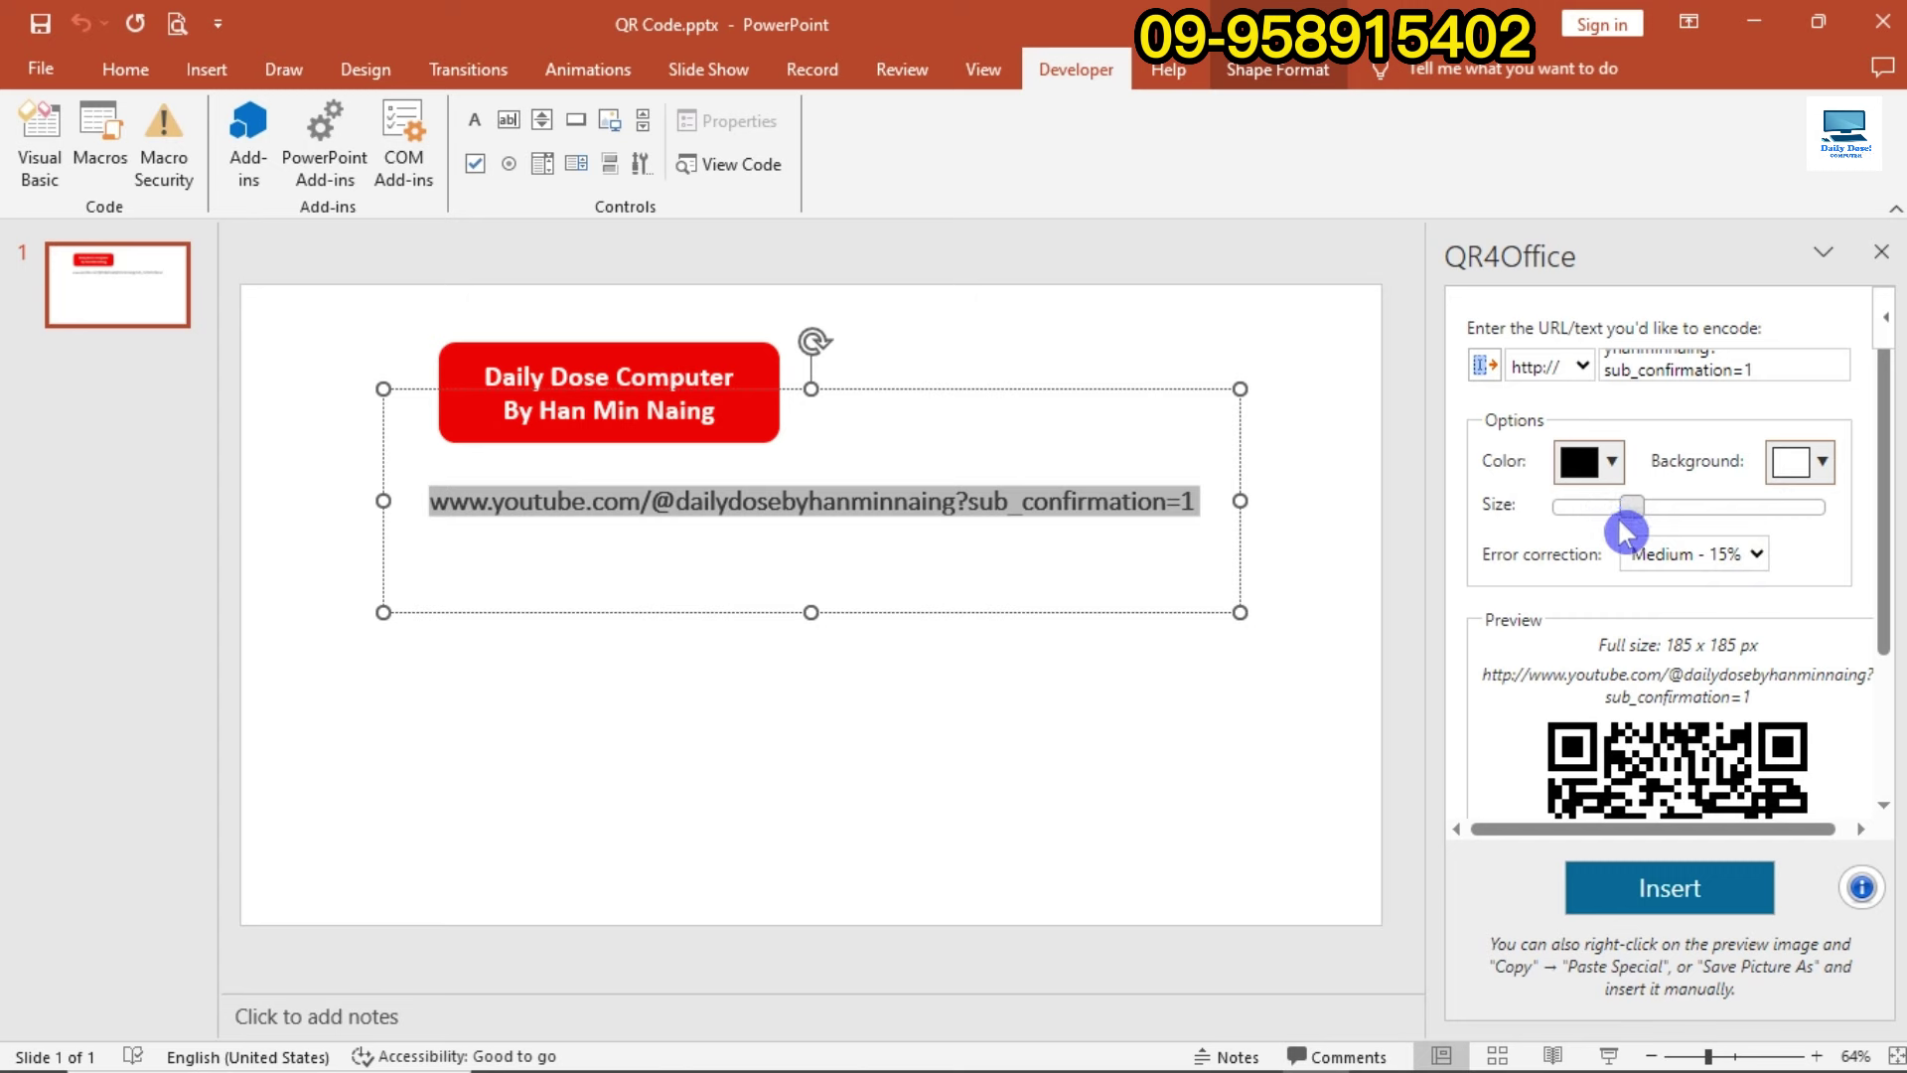
pyautogui.moveTo(1485, 615); pyautogui.dragTo(1534, 611)
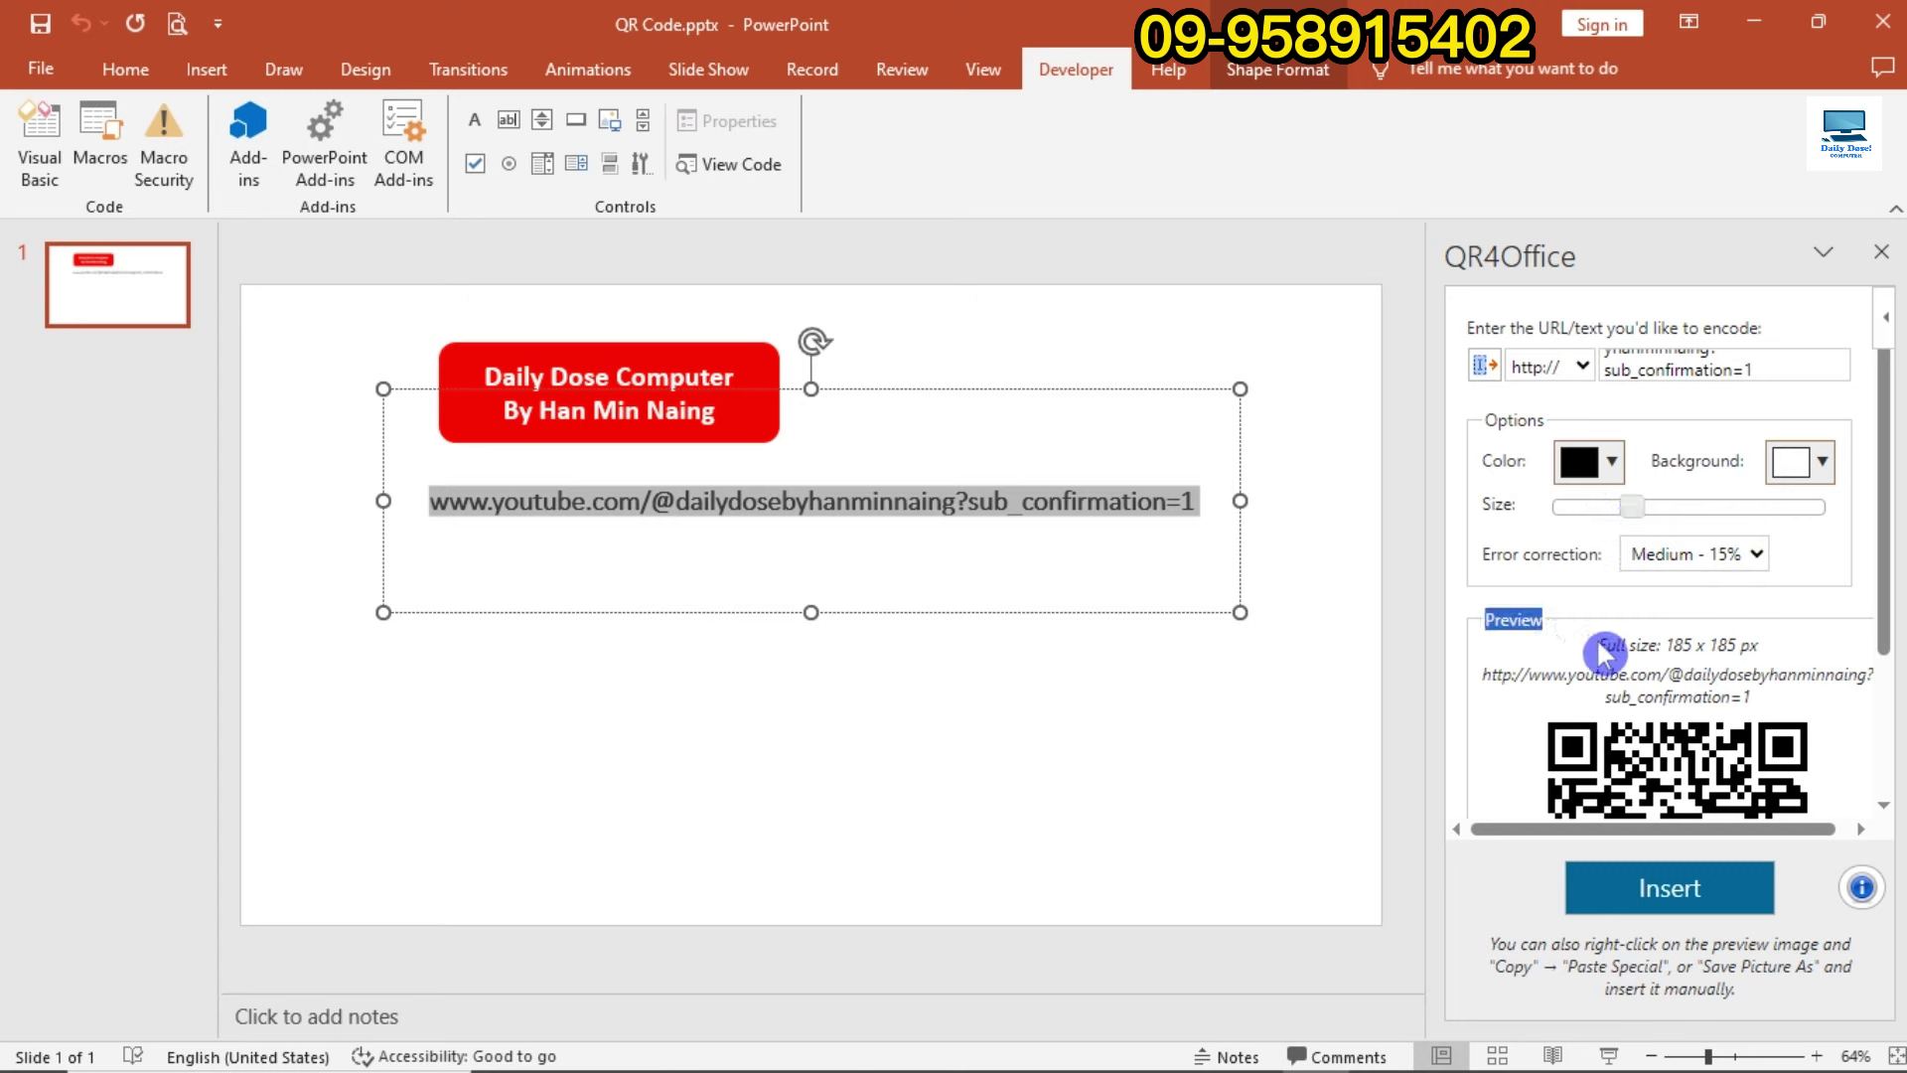
pyautogui.moveTo(1600, 644); pyautogui.dragTo(1740, 643)
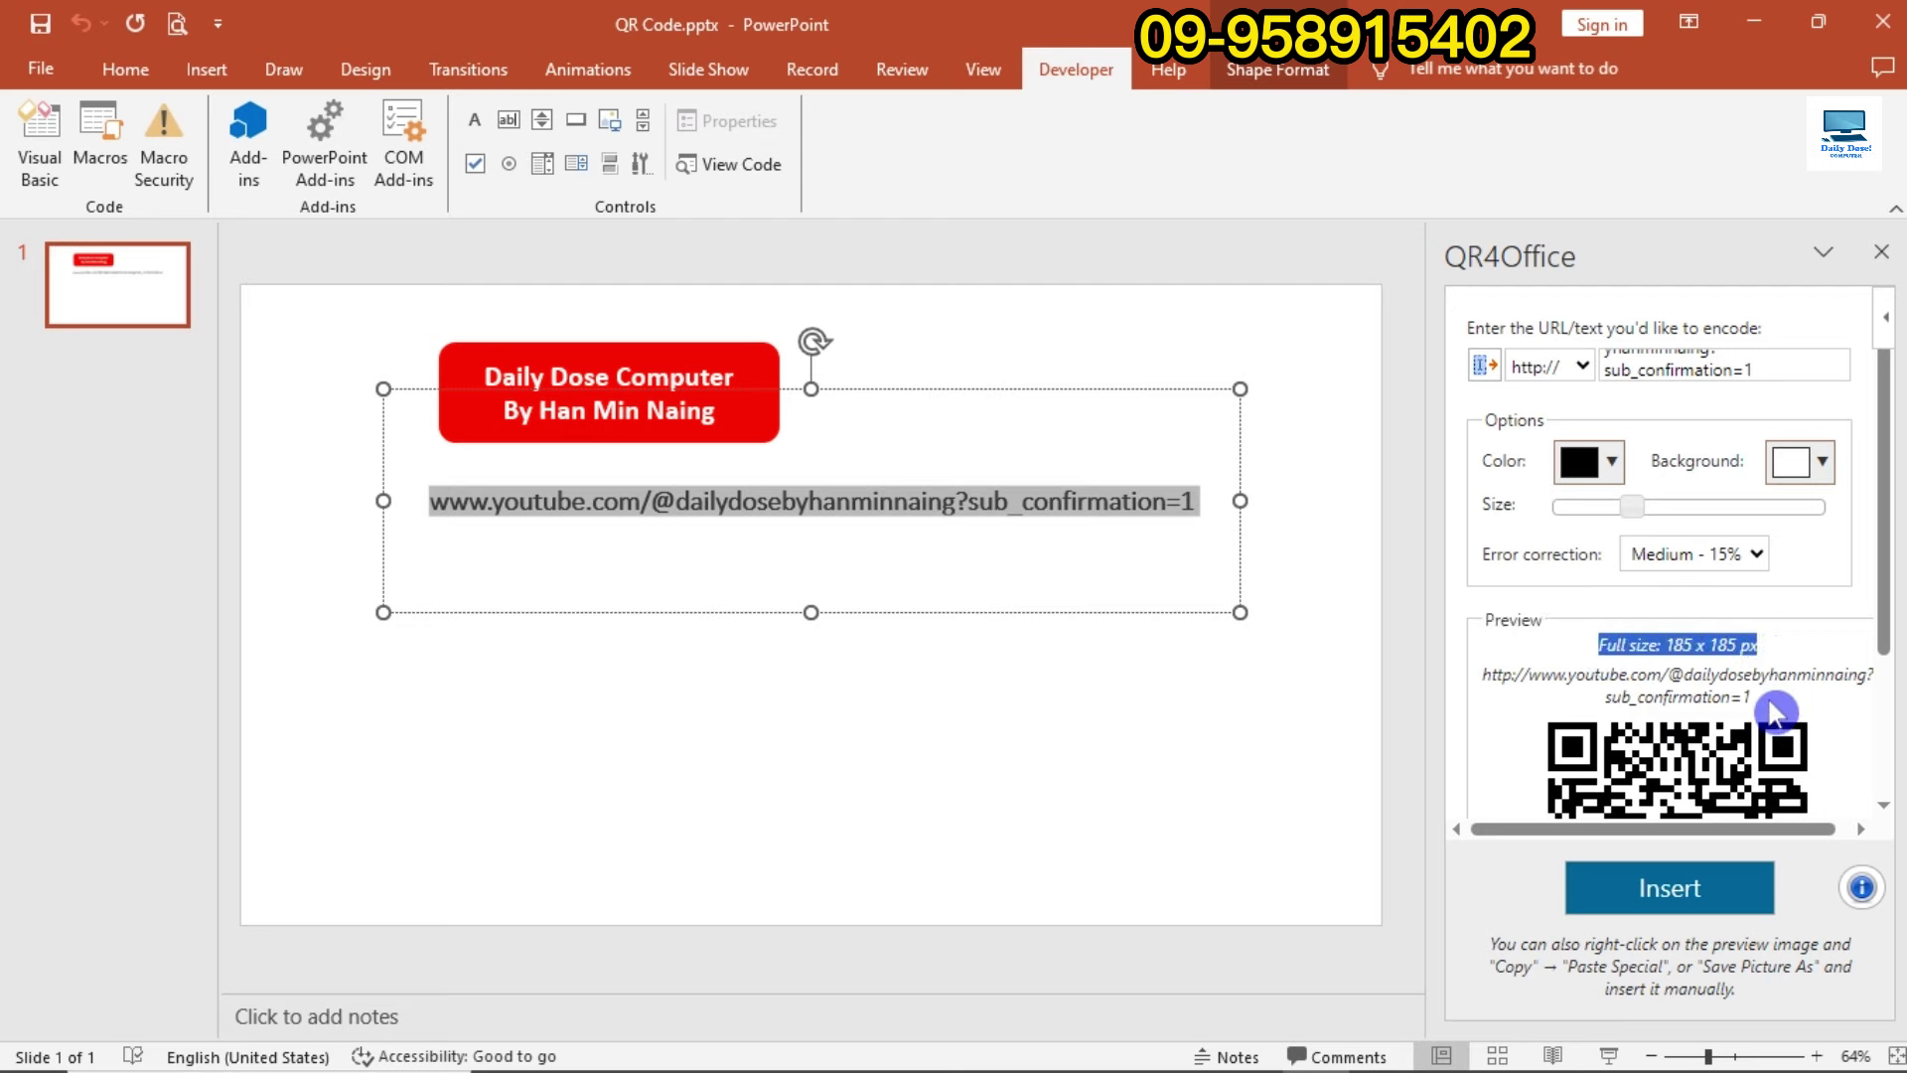
pyautogui.scroll(-2, 1773, 712)
pyautogui.scroll(-1, 1712, 690)
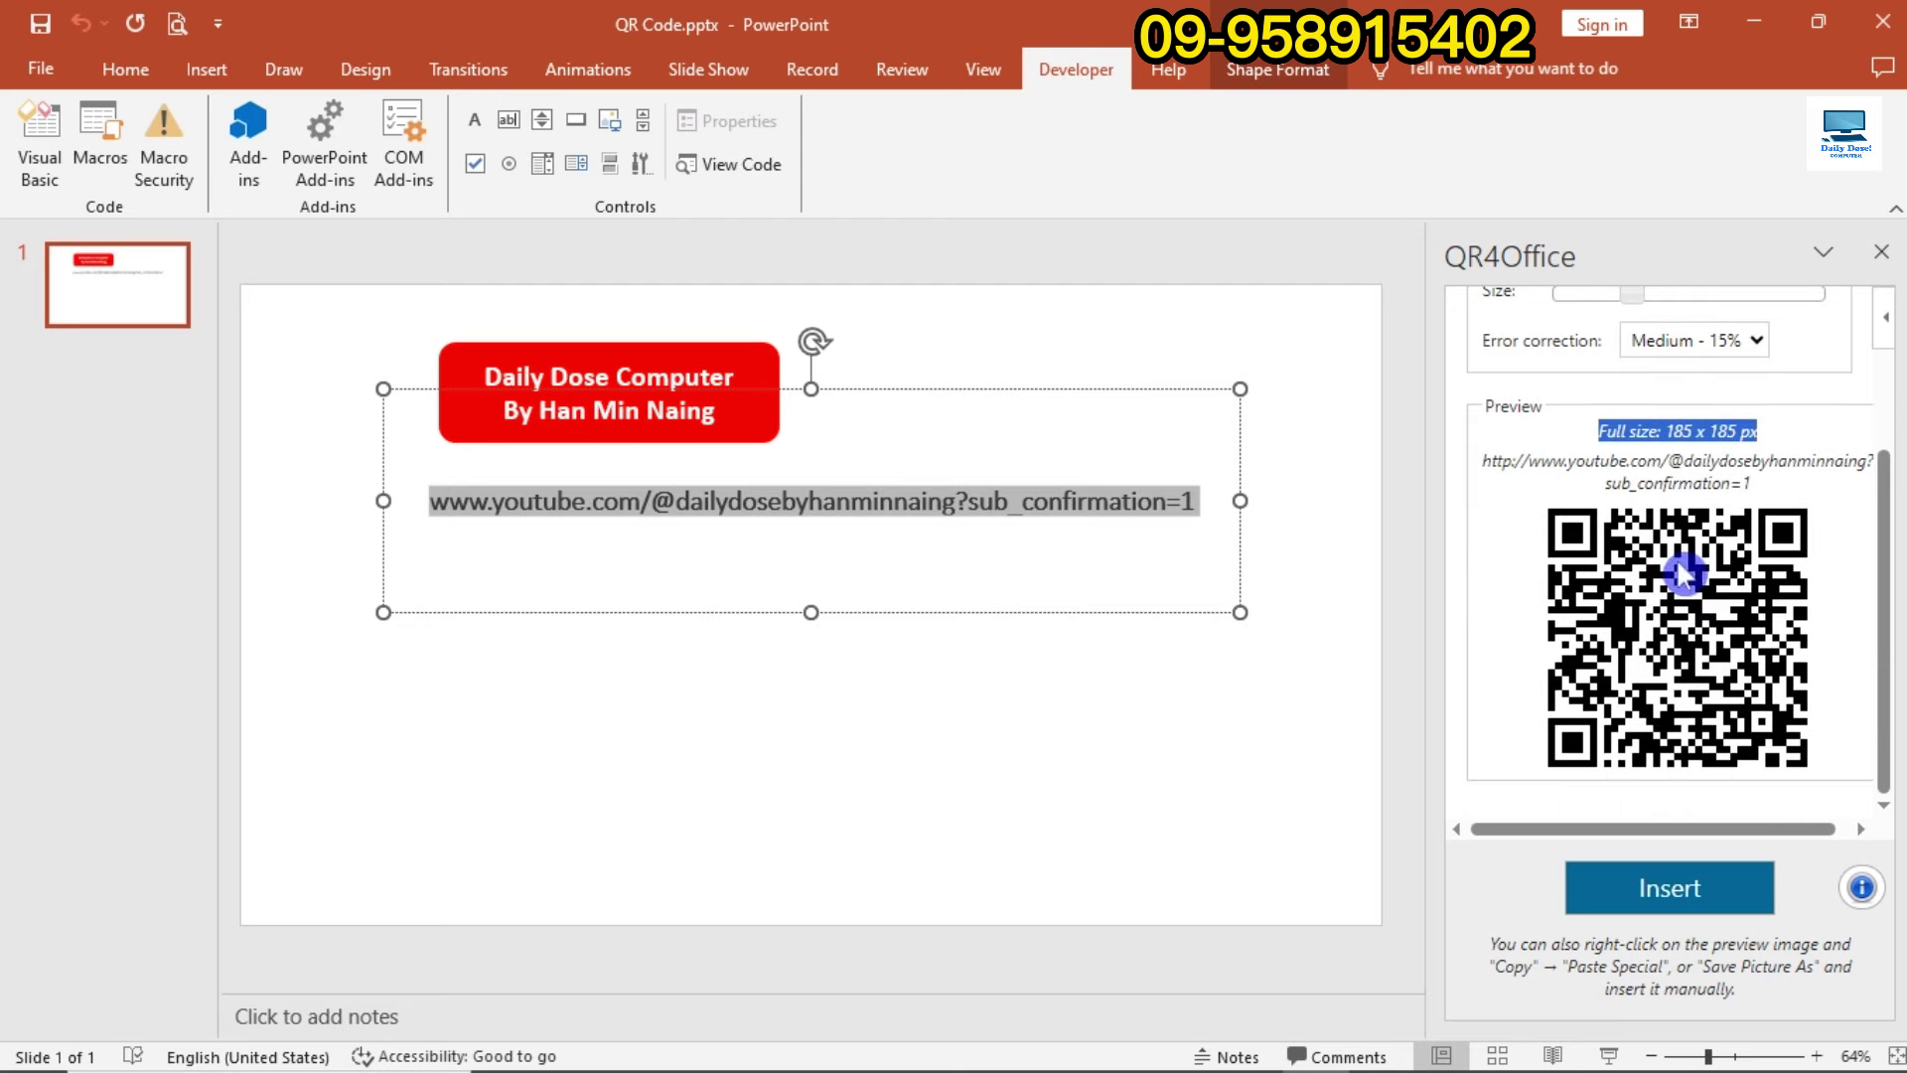
pyautogui.click(1714, 545)
pyautogui.scroll(2, 1729, 566)
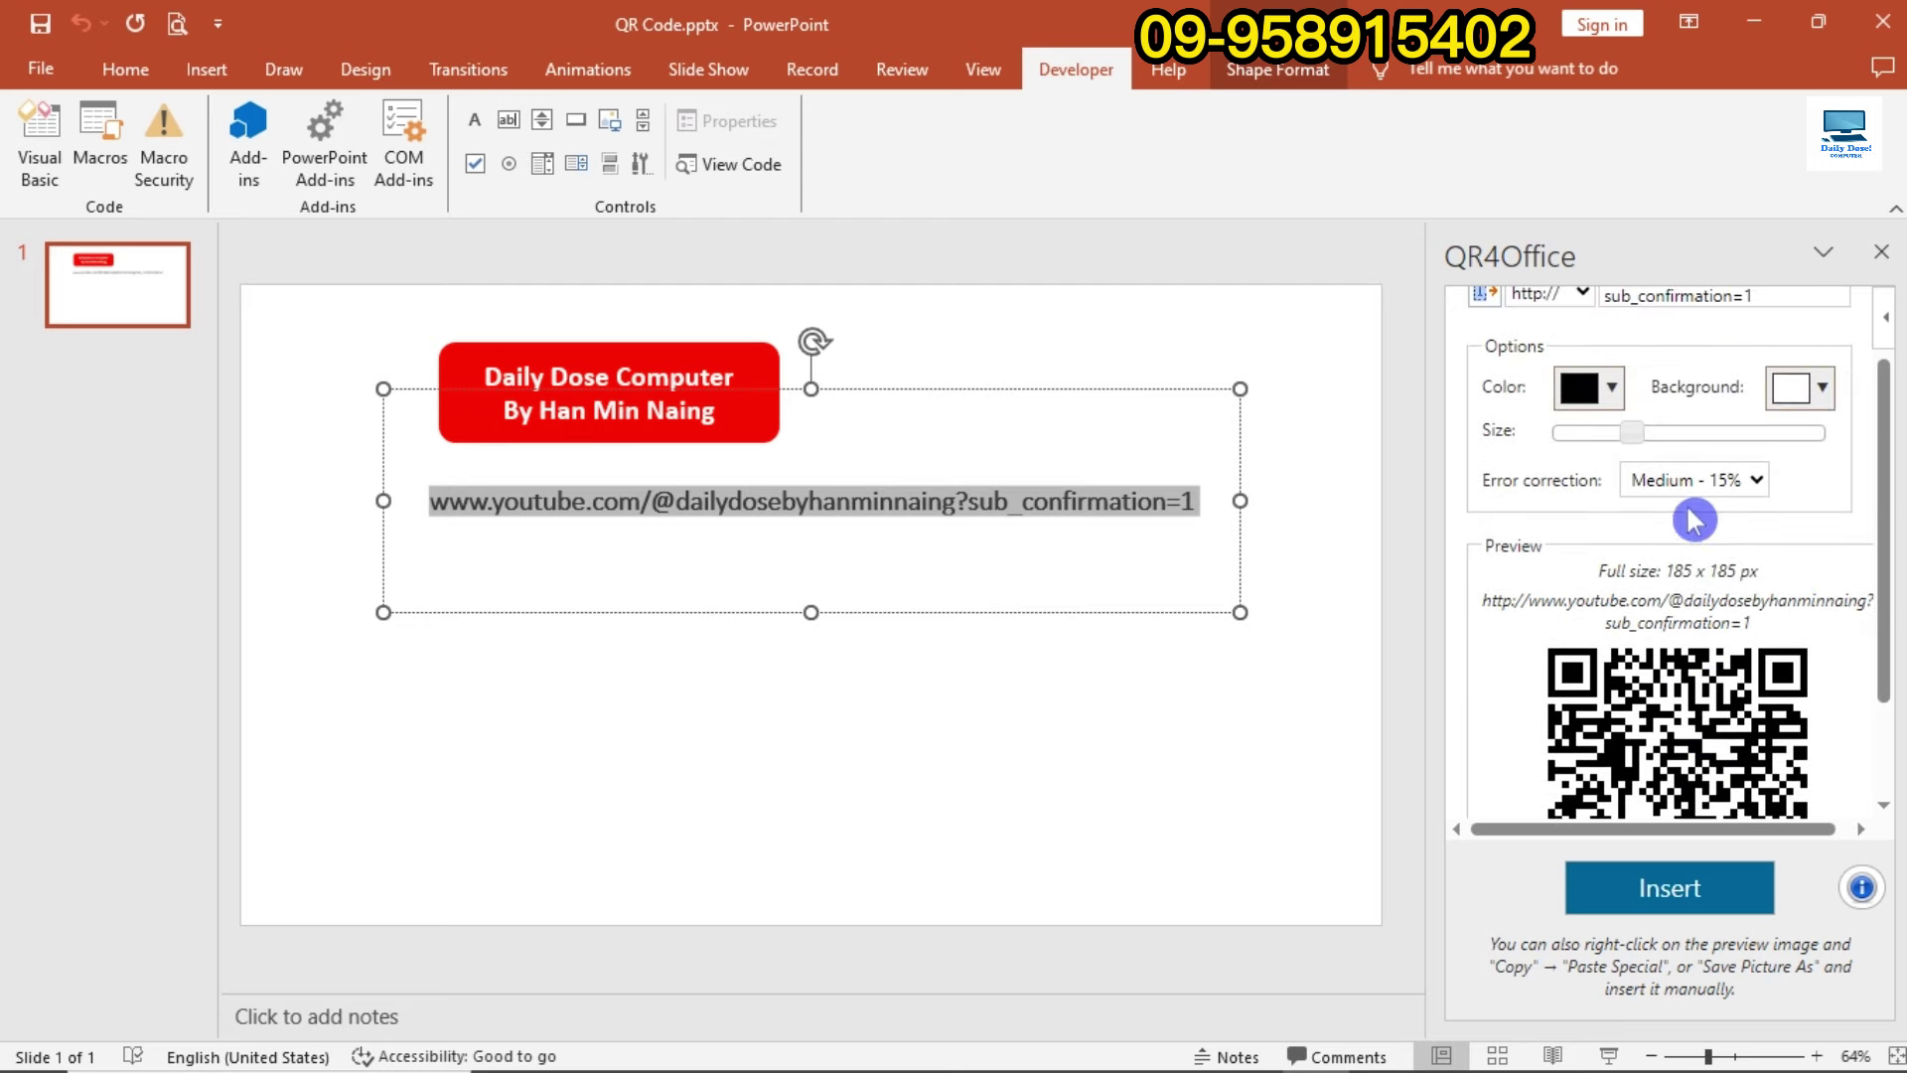
pyautogui.scroll(-1, 1709, 562)
pyautogui.scroll(-1, 1709, 564)
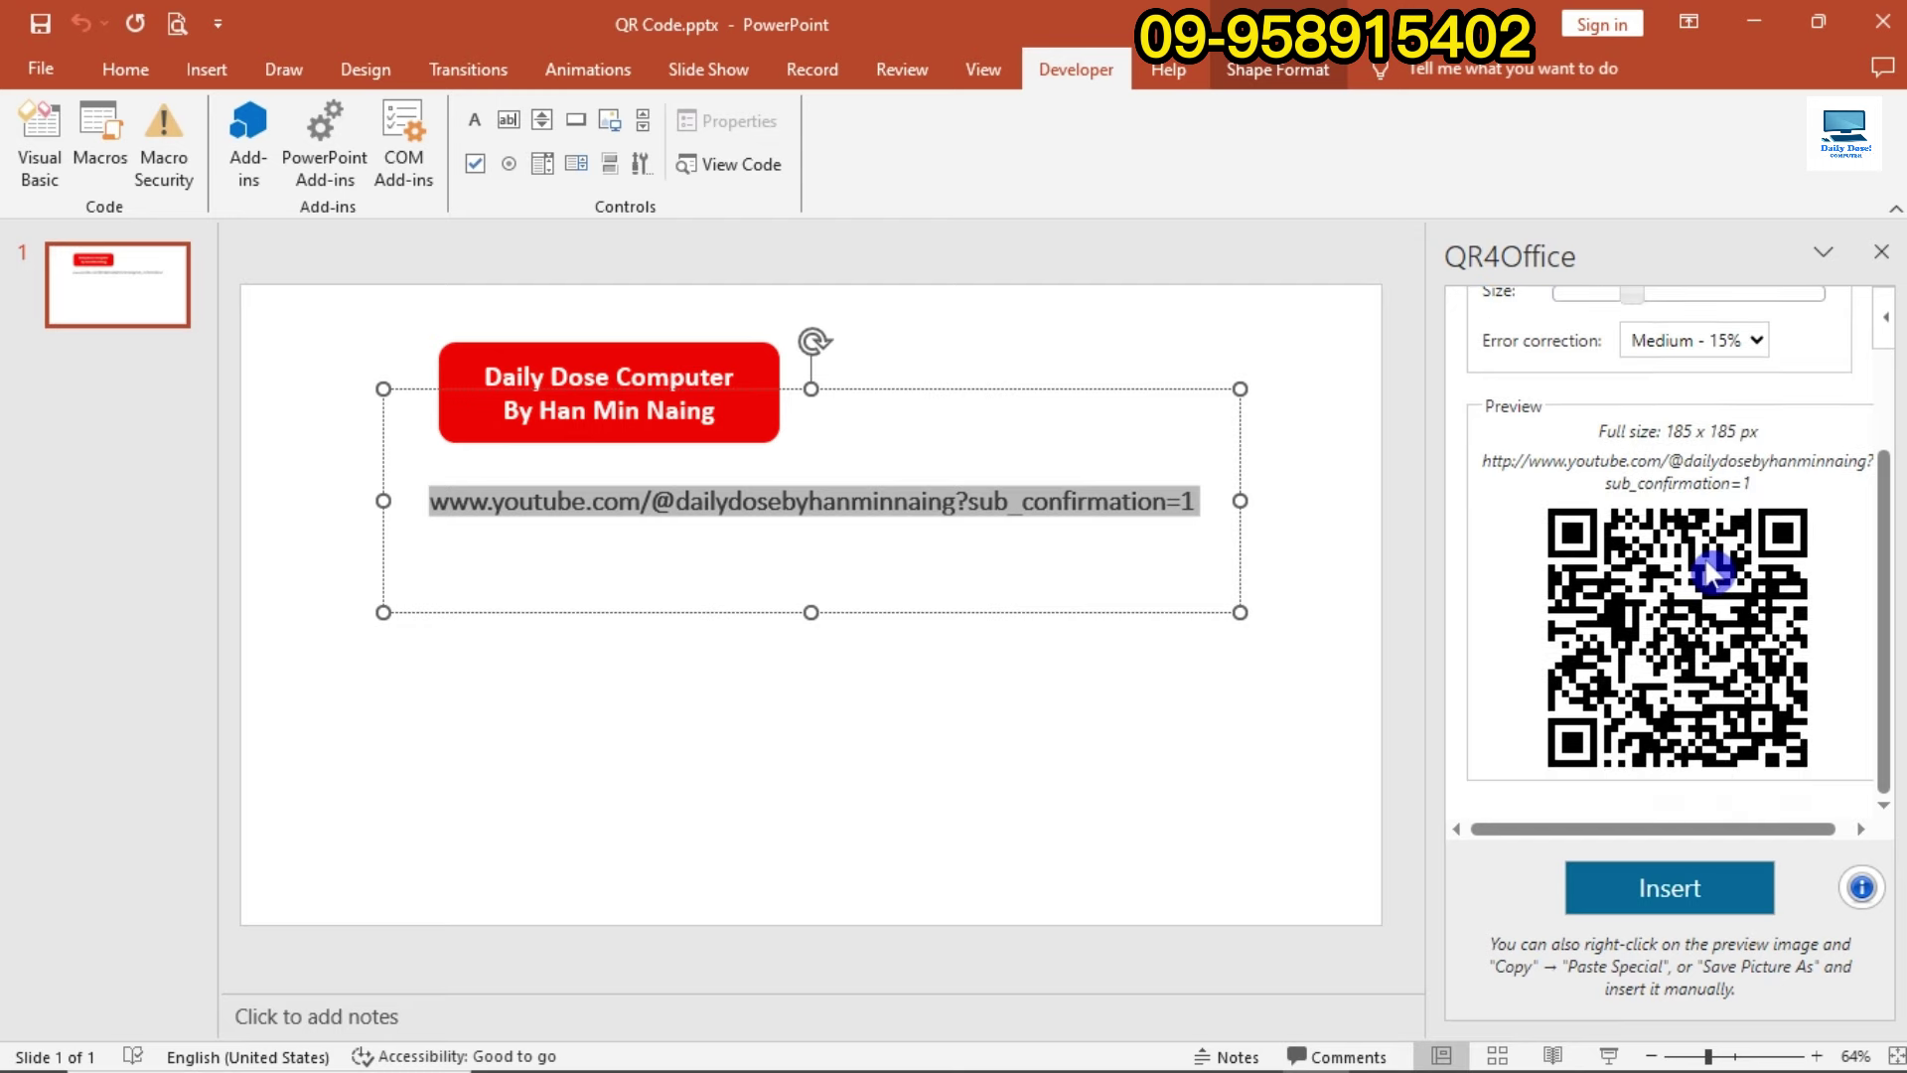
# Insert the generated QR code onto the slide and dismiss the QR4Office pane
pyautogui.click(1658, 891)
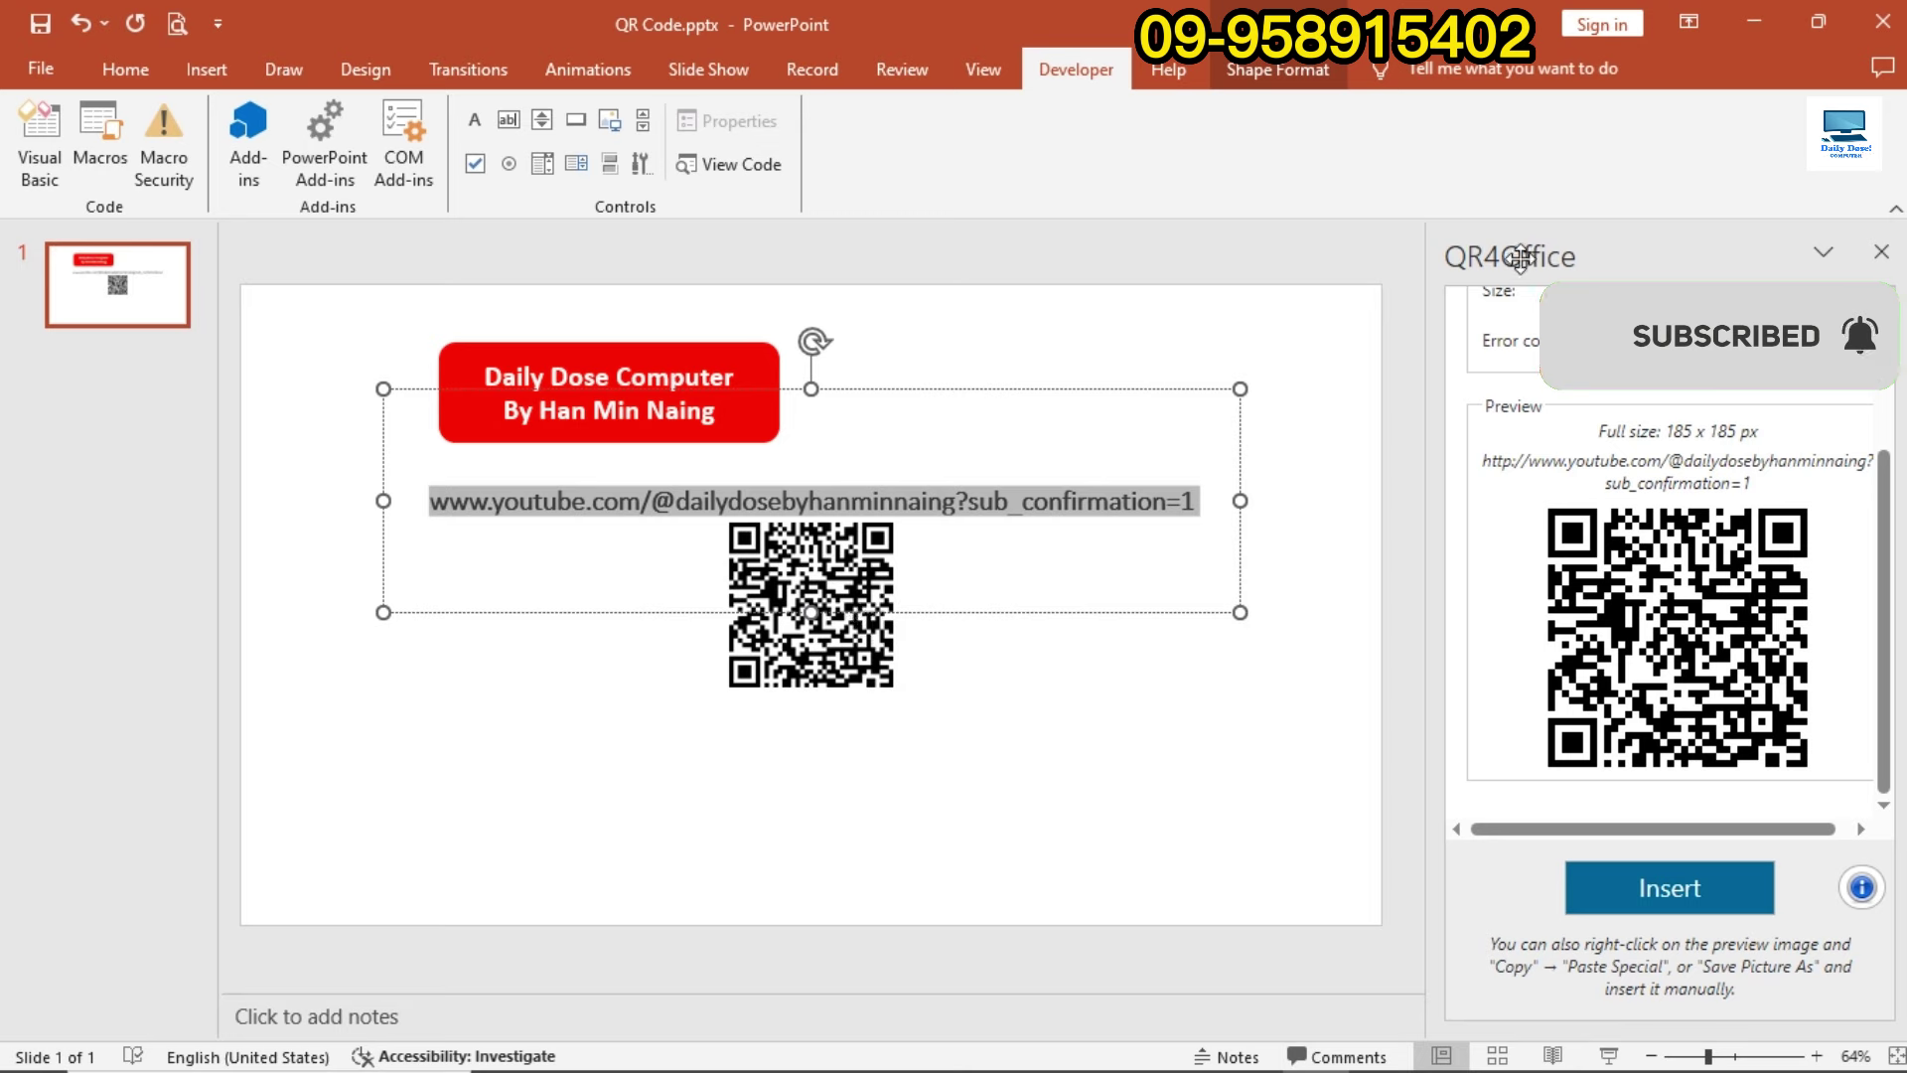
pyautogui.click(1887, 263)
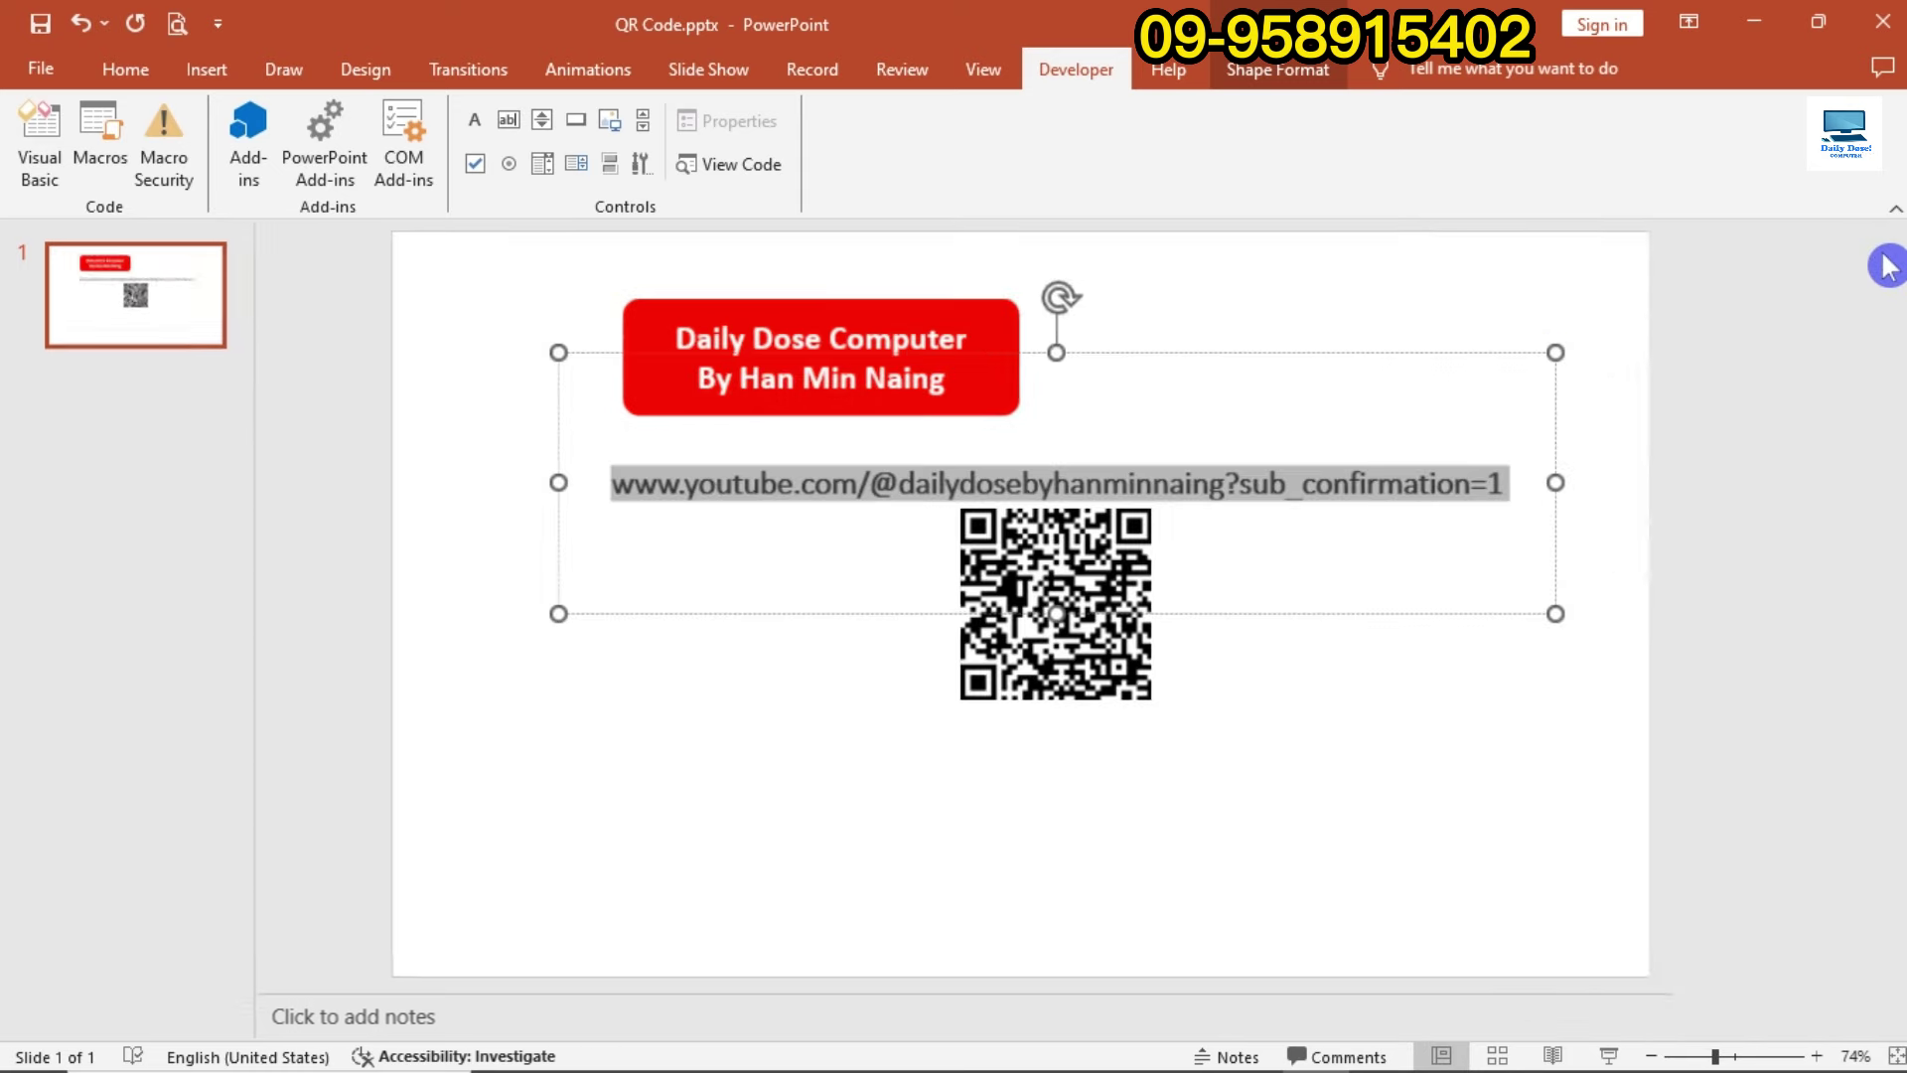
# Move the QR code picture below the URL text and enlarge it from its corner handle
pyautogui.click(1099, 620)
pyautogui.moveTo(1083, 577); pyautogui.dragTo(1093, 700)
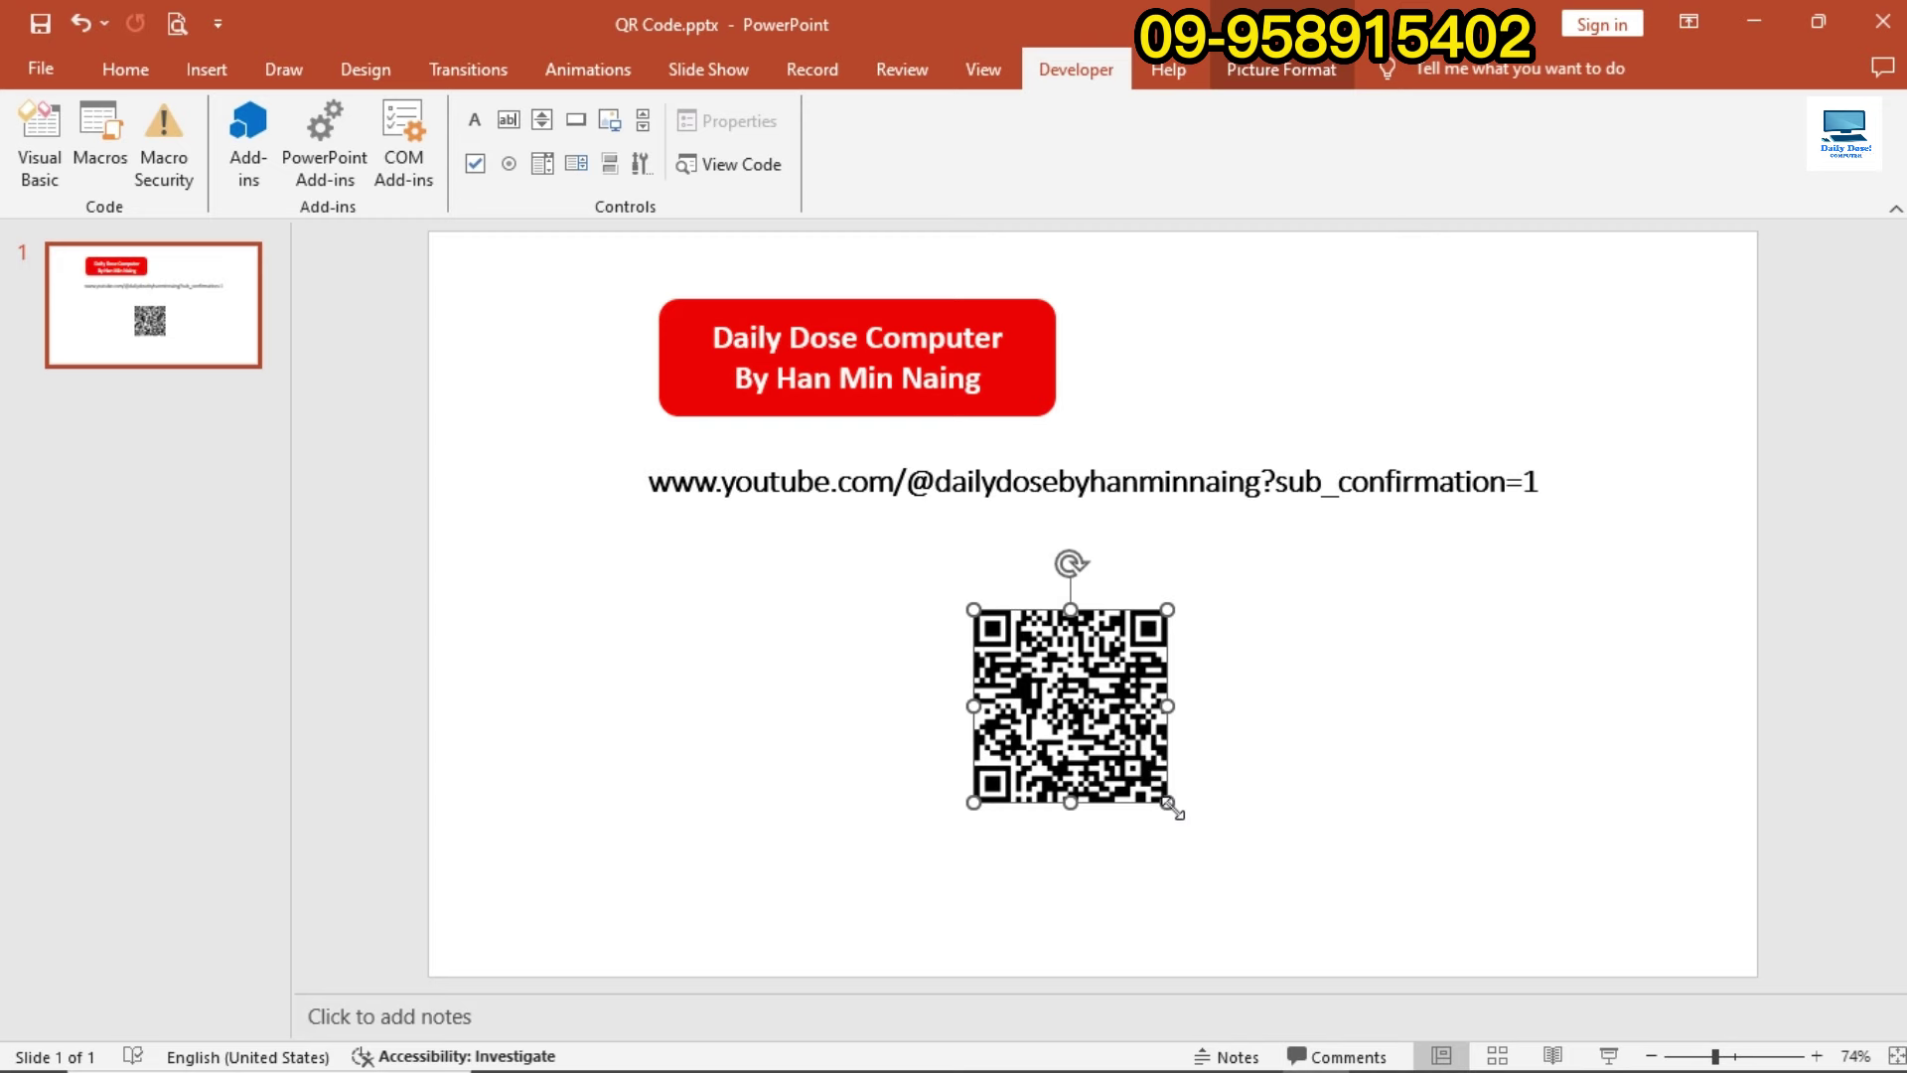
pyautogui.moveTo(1174, 804)
pyautogui.mouseDown()
pyautogui.moveTo(1270, 864)
pyautogui.moveTo(1178, 737)
pyautogui.moveTo(1207, 837)
pyautogui.mouseUp()
pyautogui.moveTo(1119, 725); pyautogui.dragTo(1081, 701)
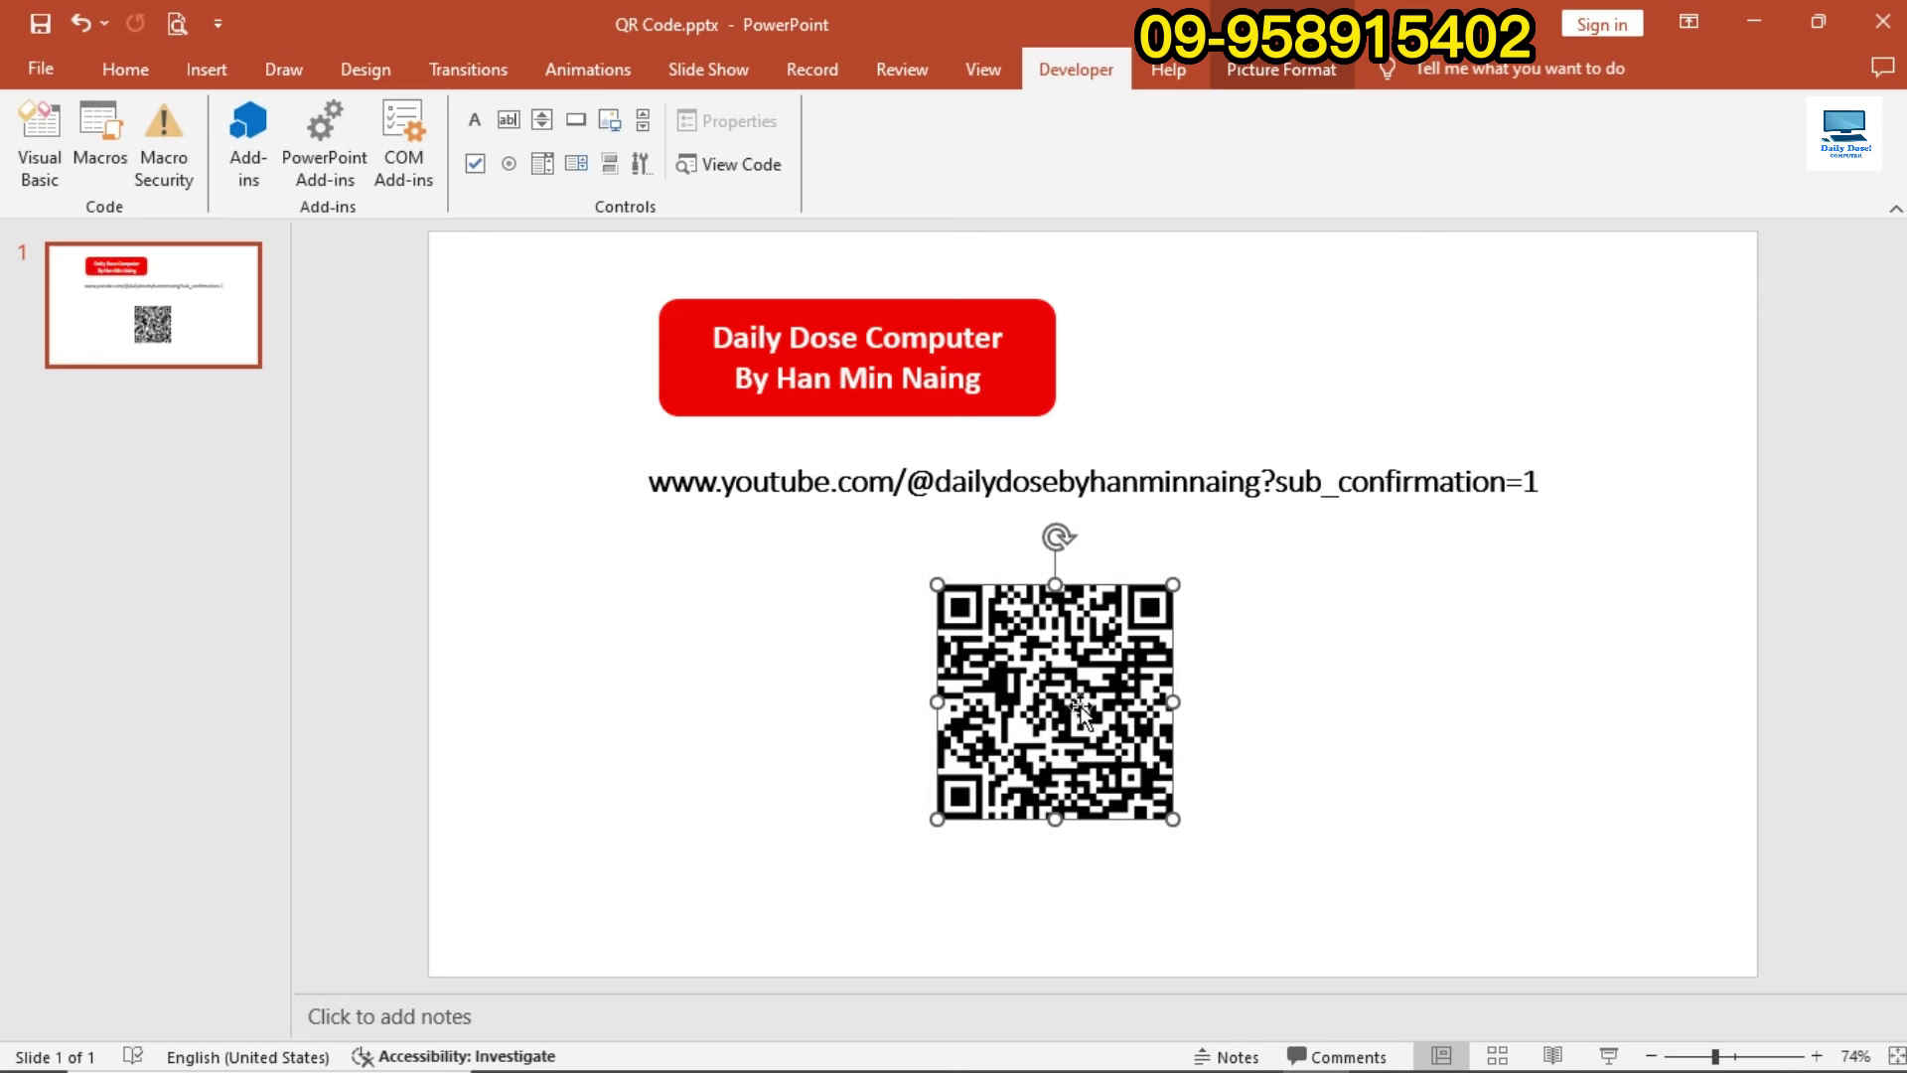
pyautogui.click(1243, 662)
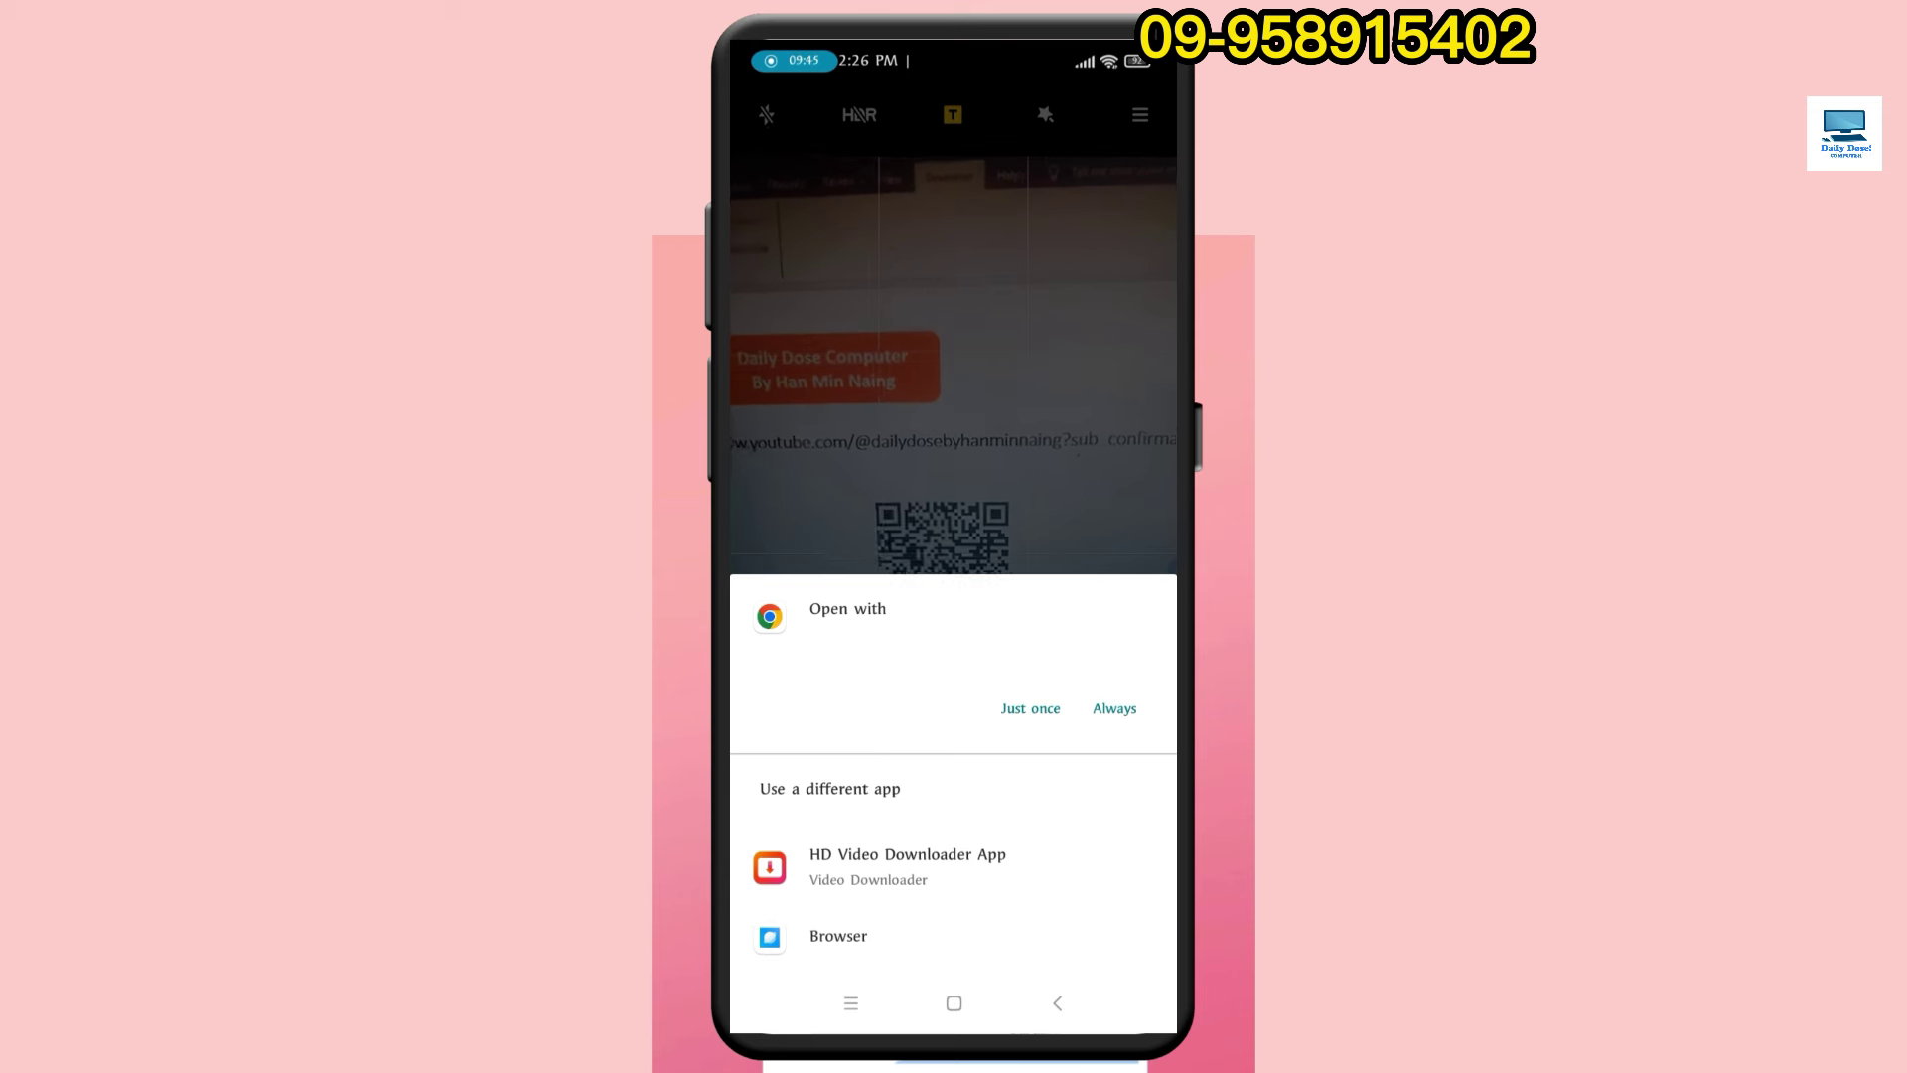
# Open the scanned link just once in the phone's browser to reach the channel page
pyautogui.click(1030, 708)
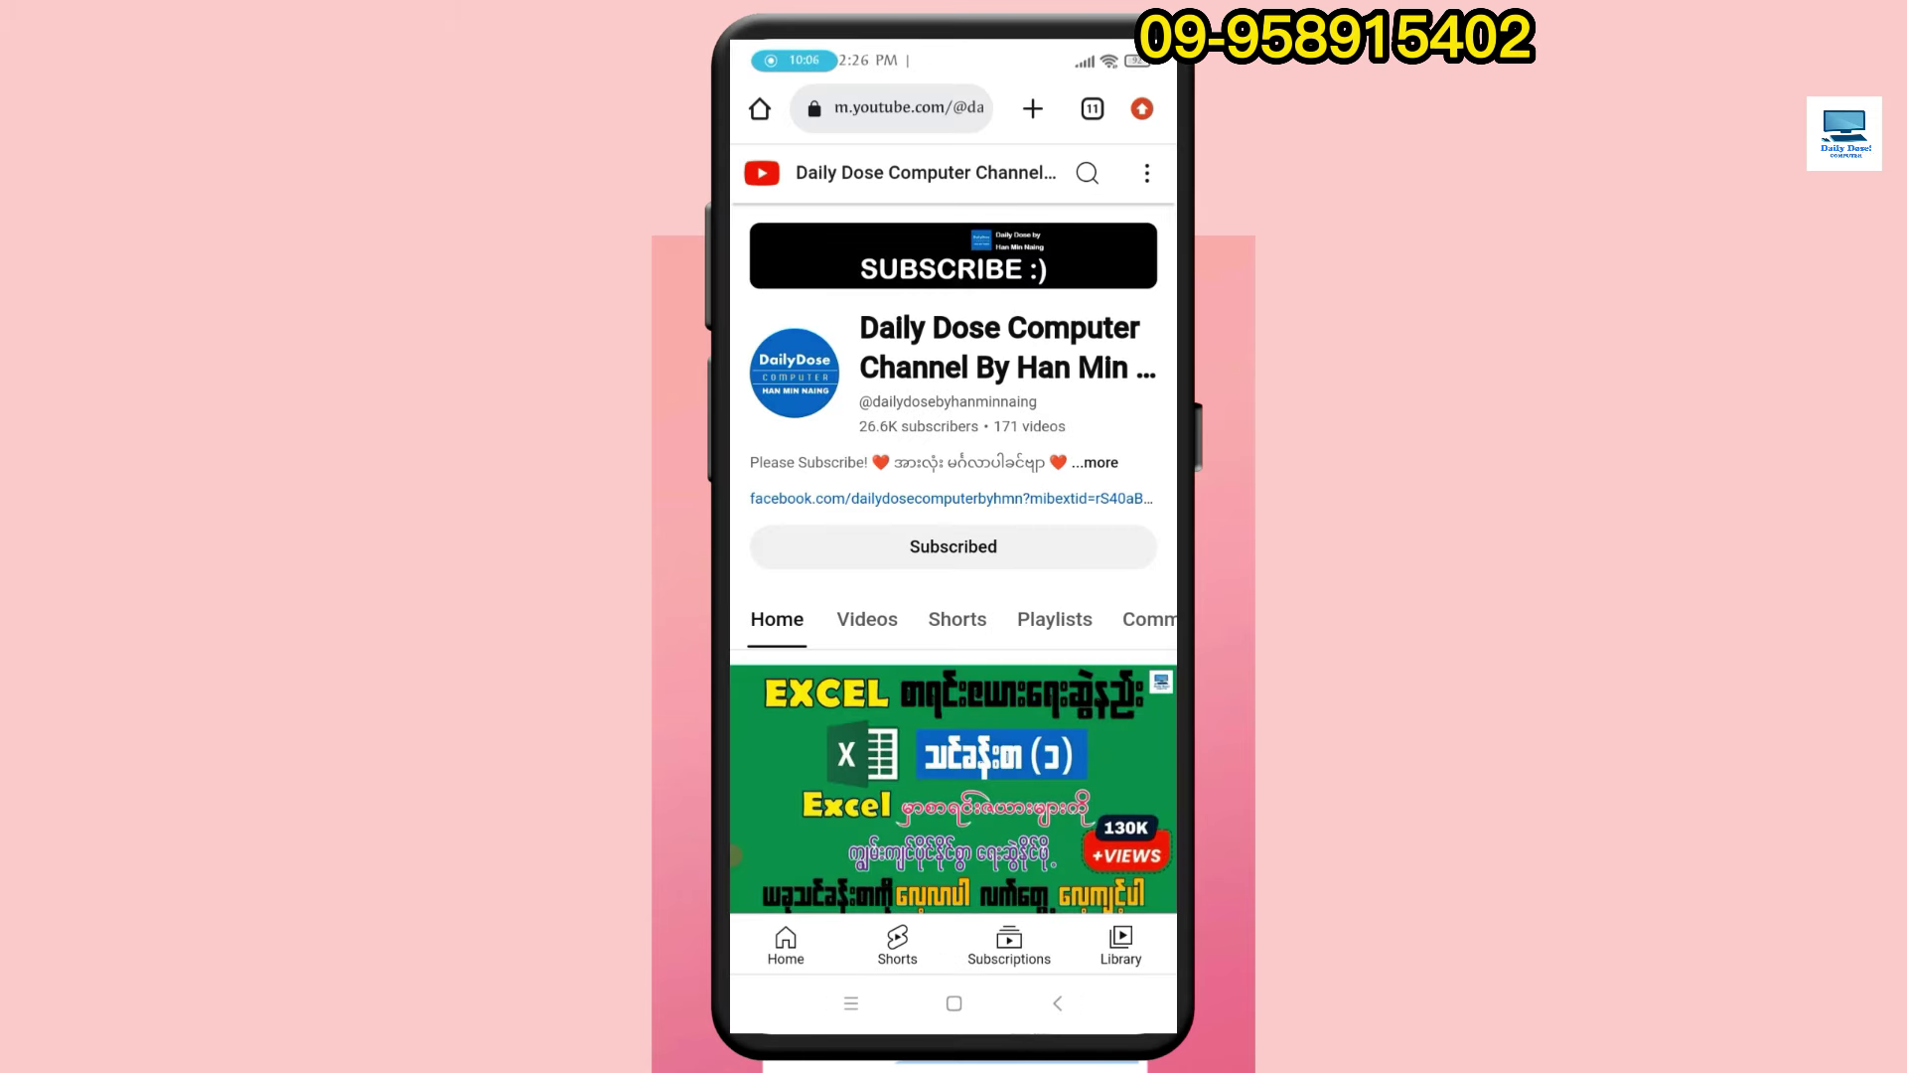
pyautogui.scroll(-5, 954, 567)
pyautogui.scroll(-3, 954, 566)
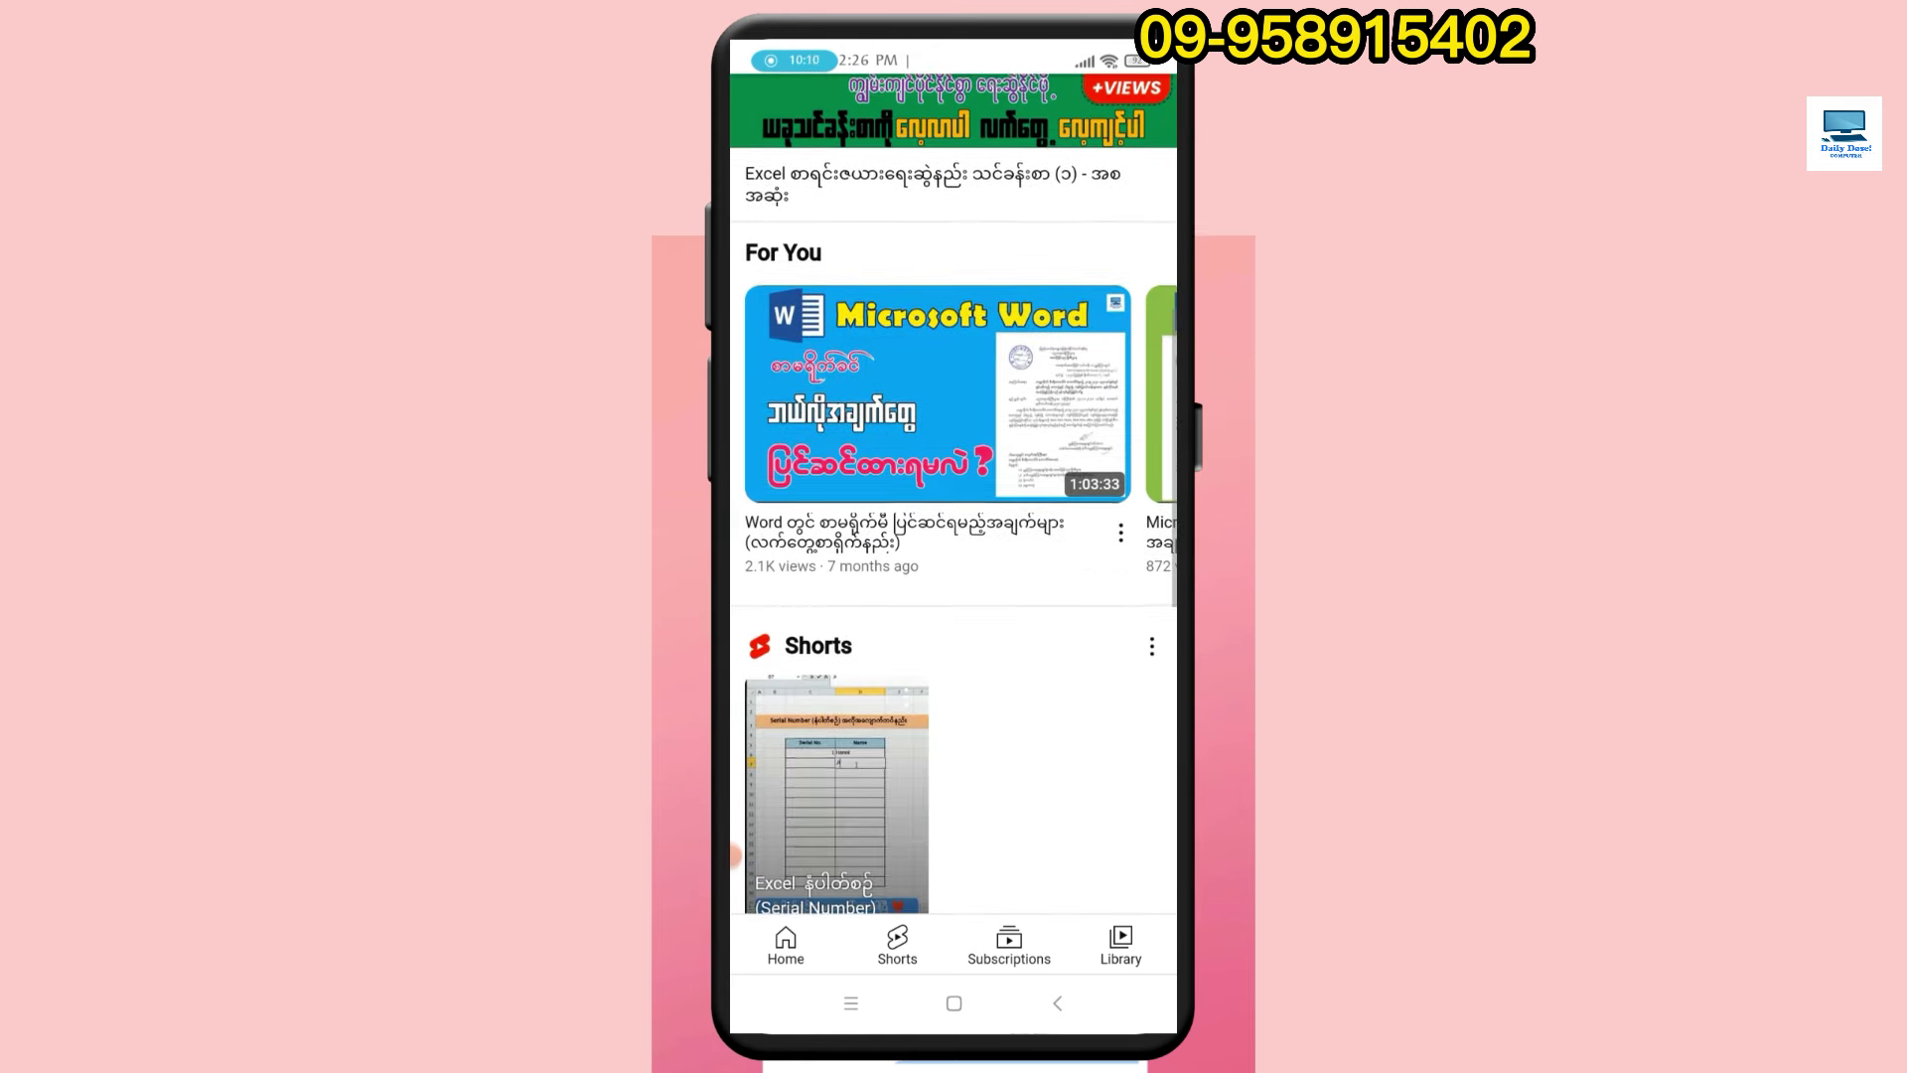
pyautogui.scroll(5, 953, 567)
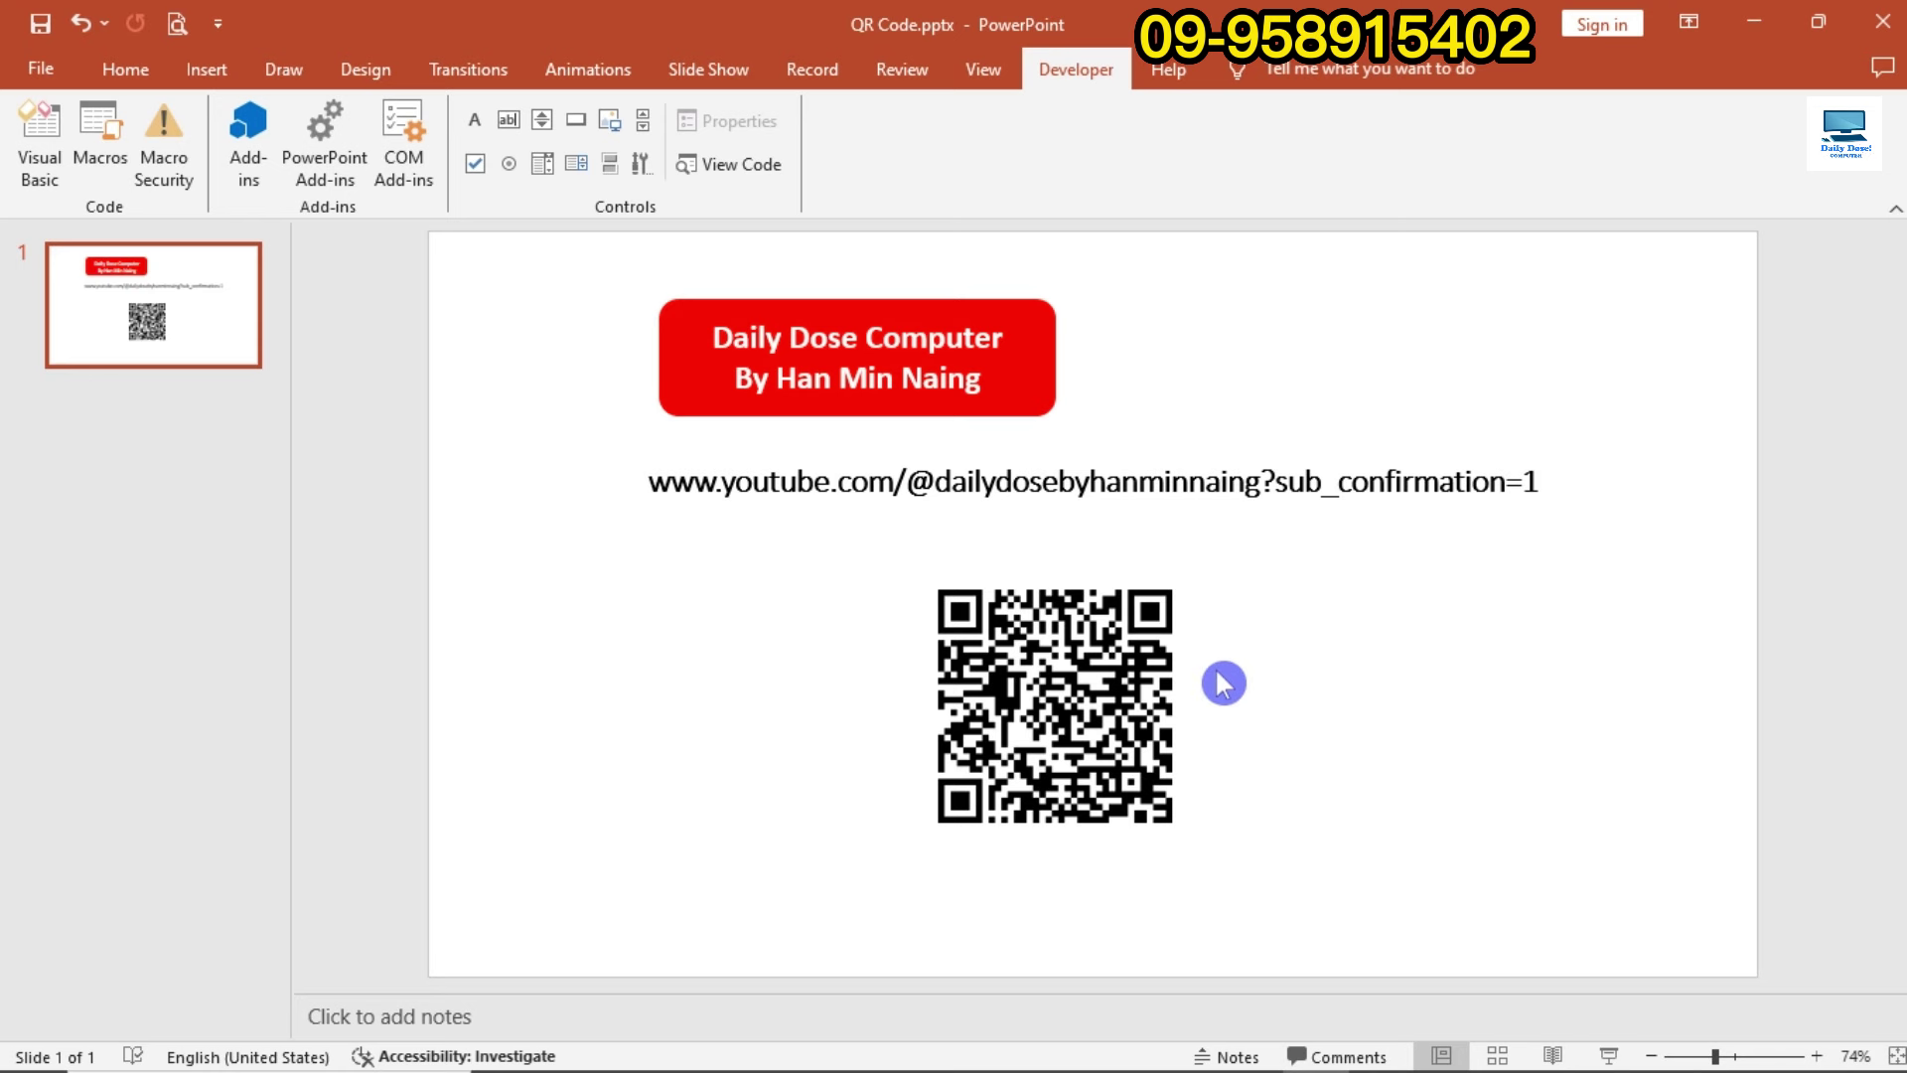
# Copy the QR code picture from the slide and switch to a blank Word document
pyautogui.click(1052, 661)
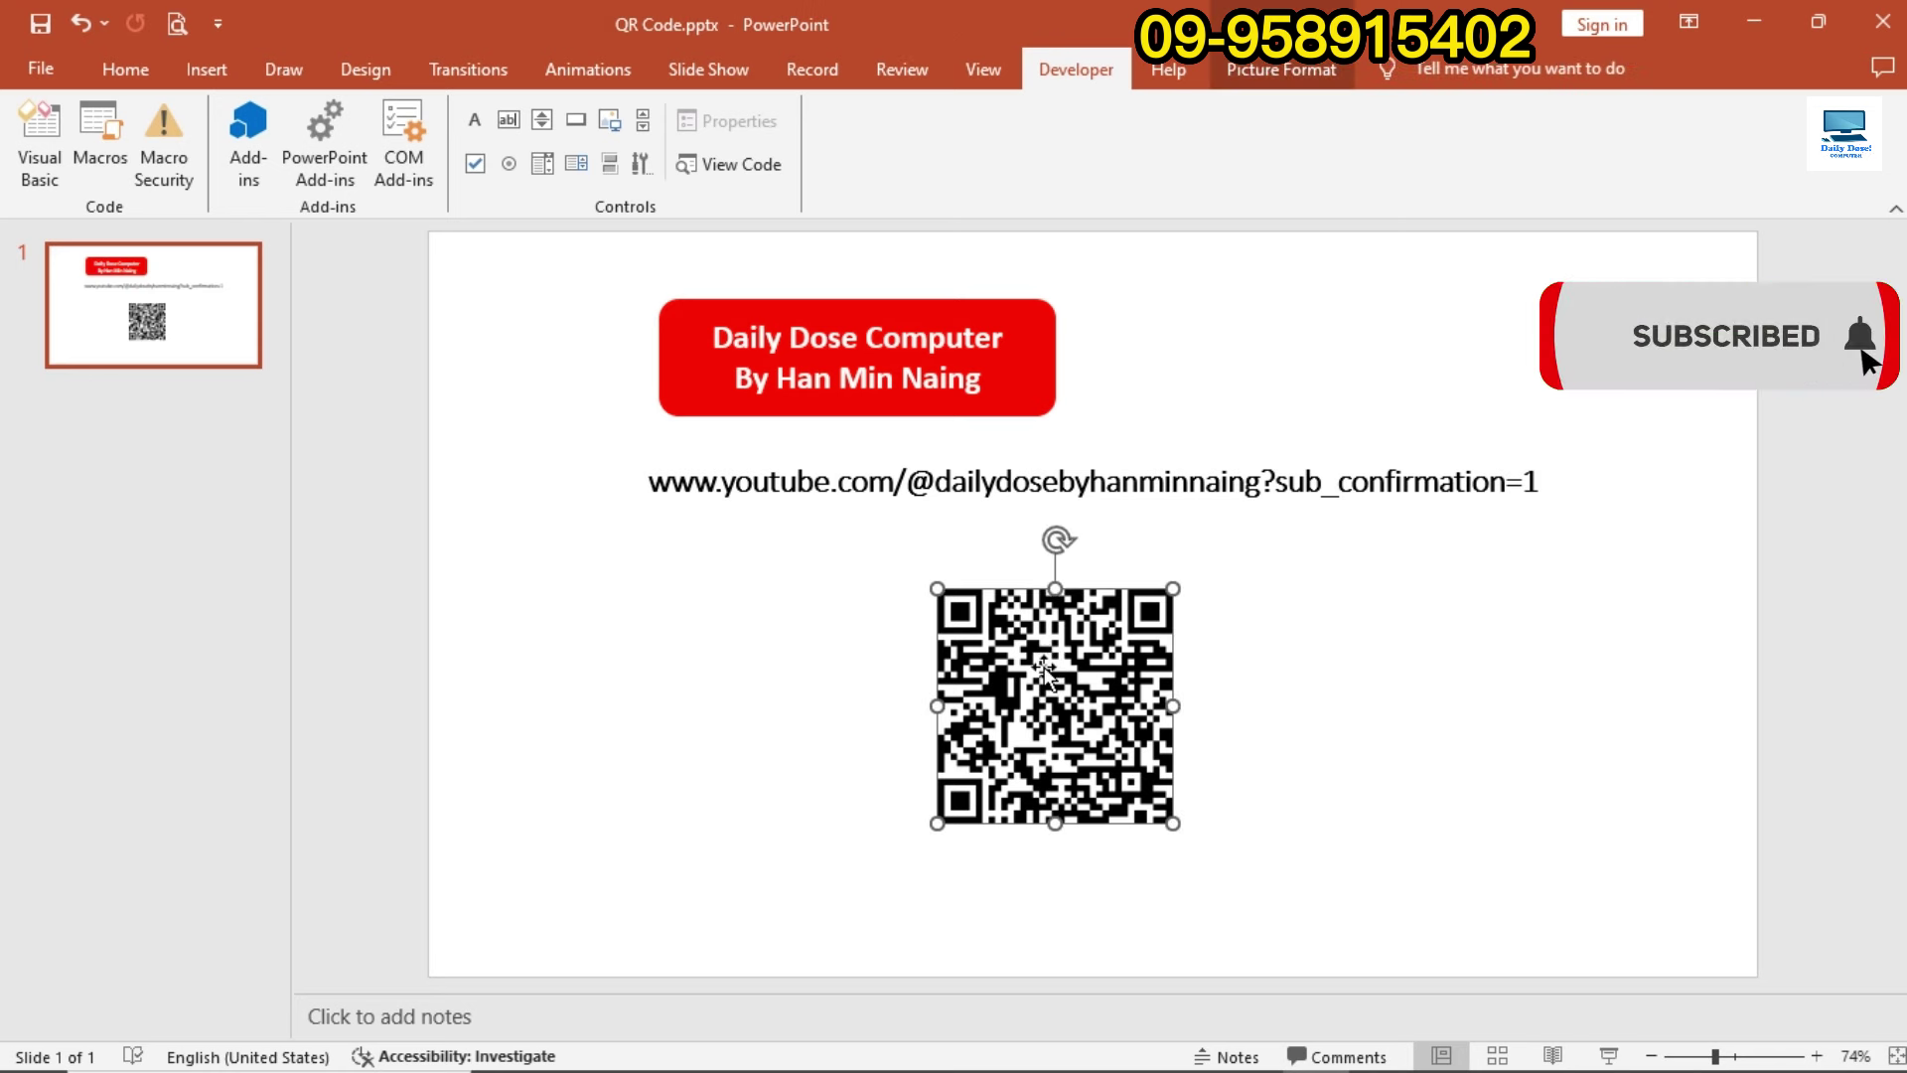
pyautogui.rightClick(1053, 674)
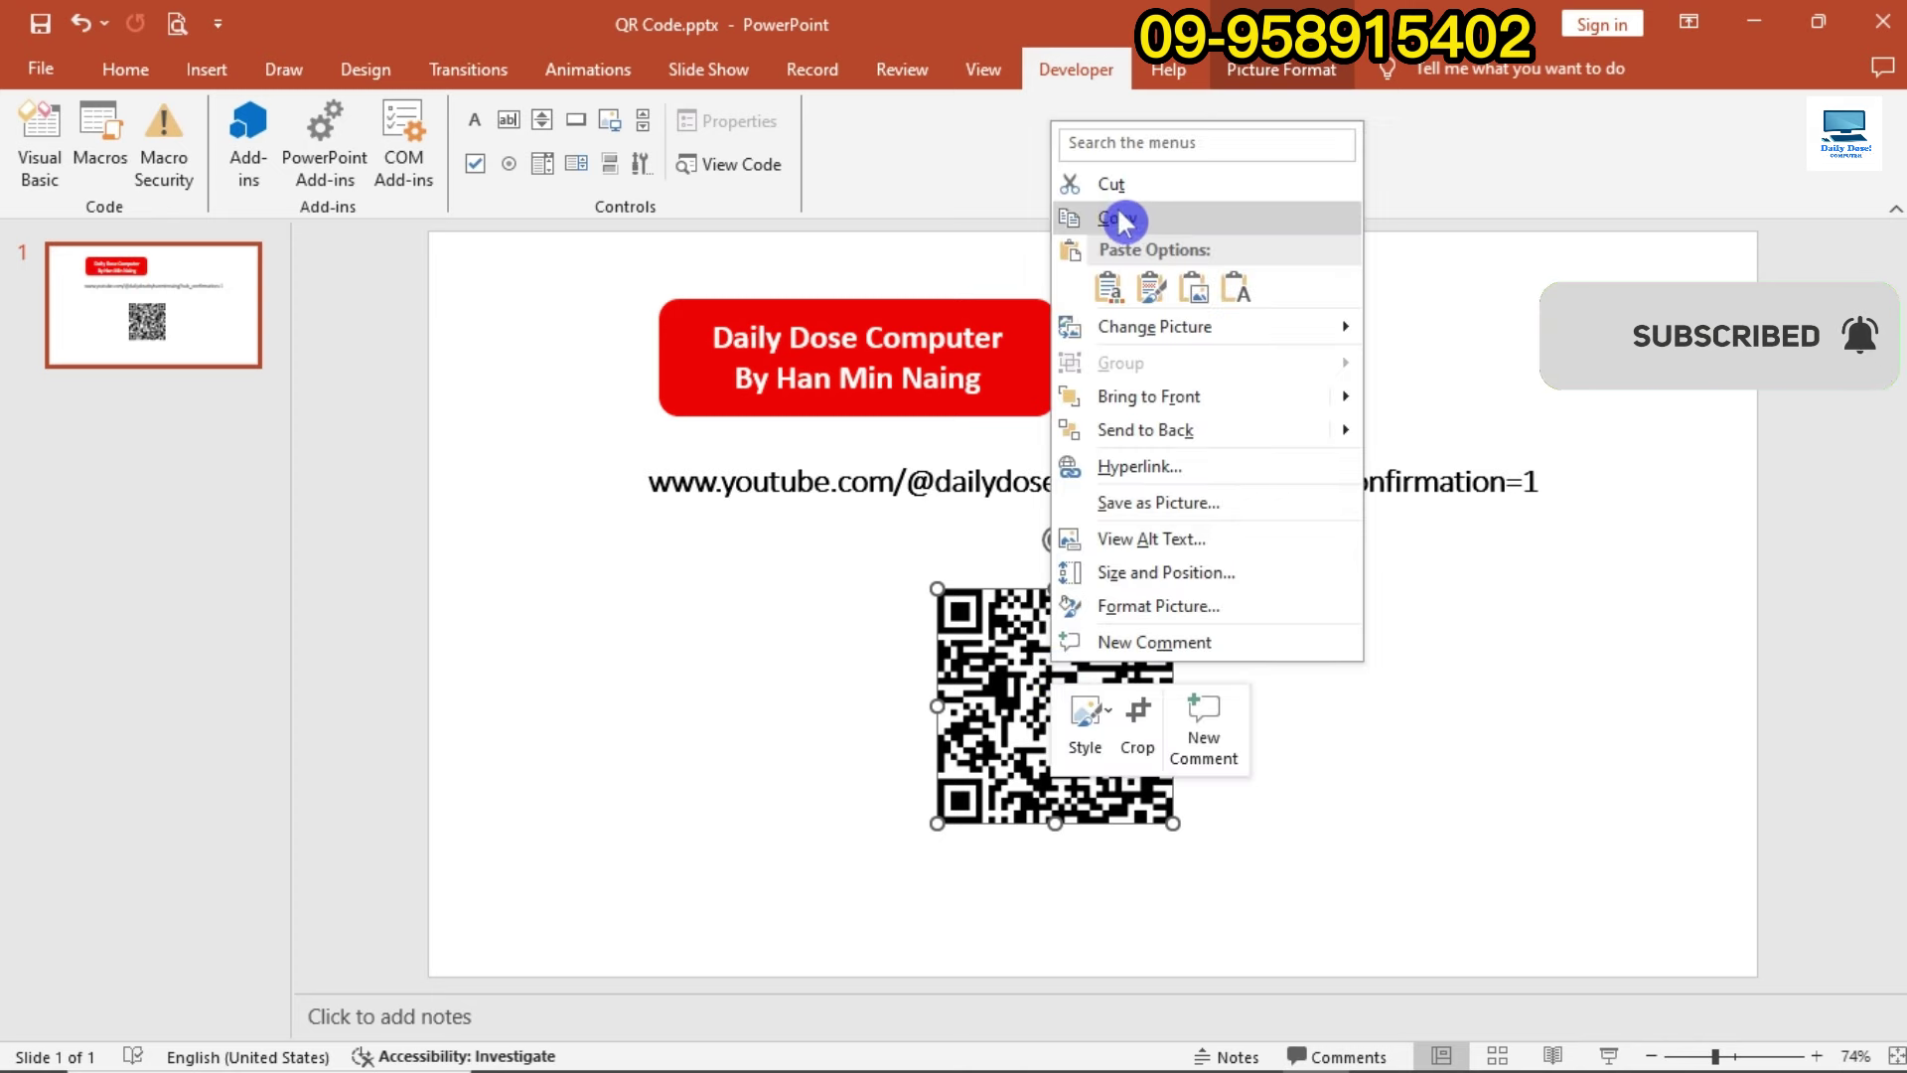
pyautogui.click(1176, 224)
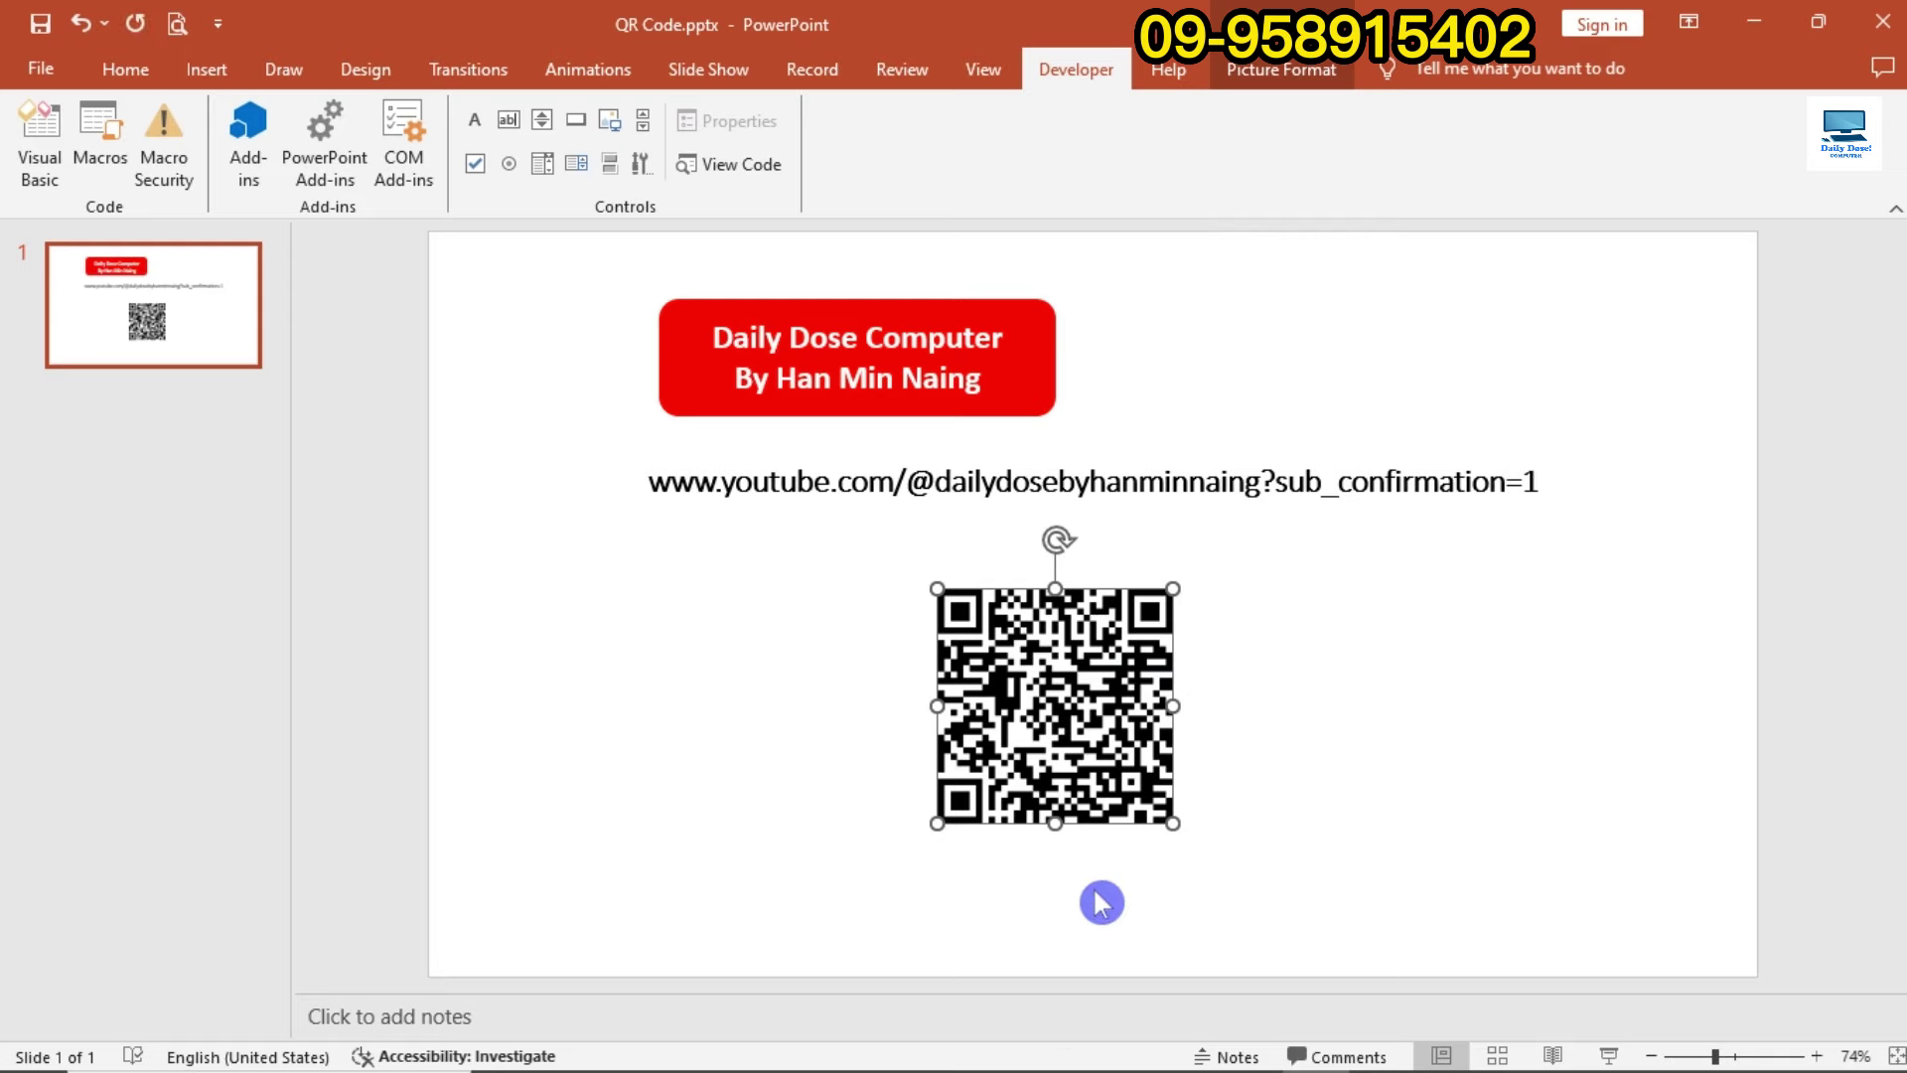
pyautogui.moveTo(954, 1067)
pyautogui.click(1251, 1048)
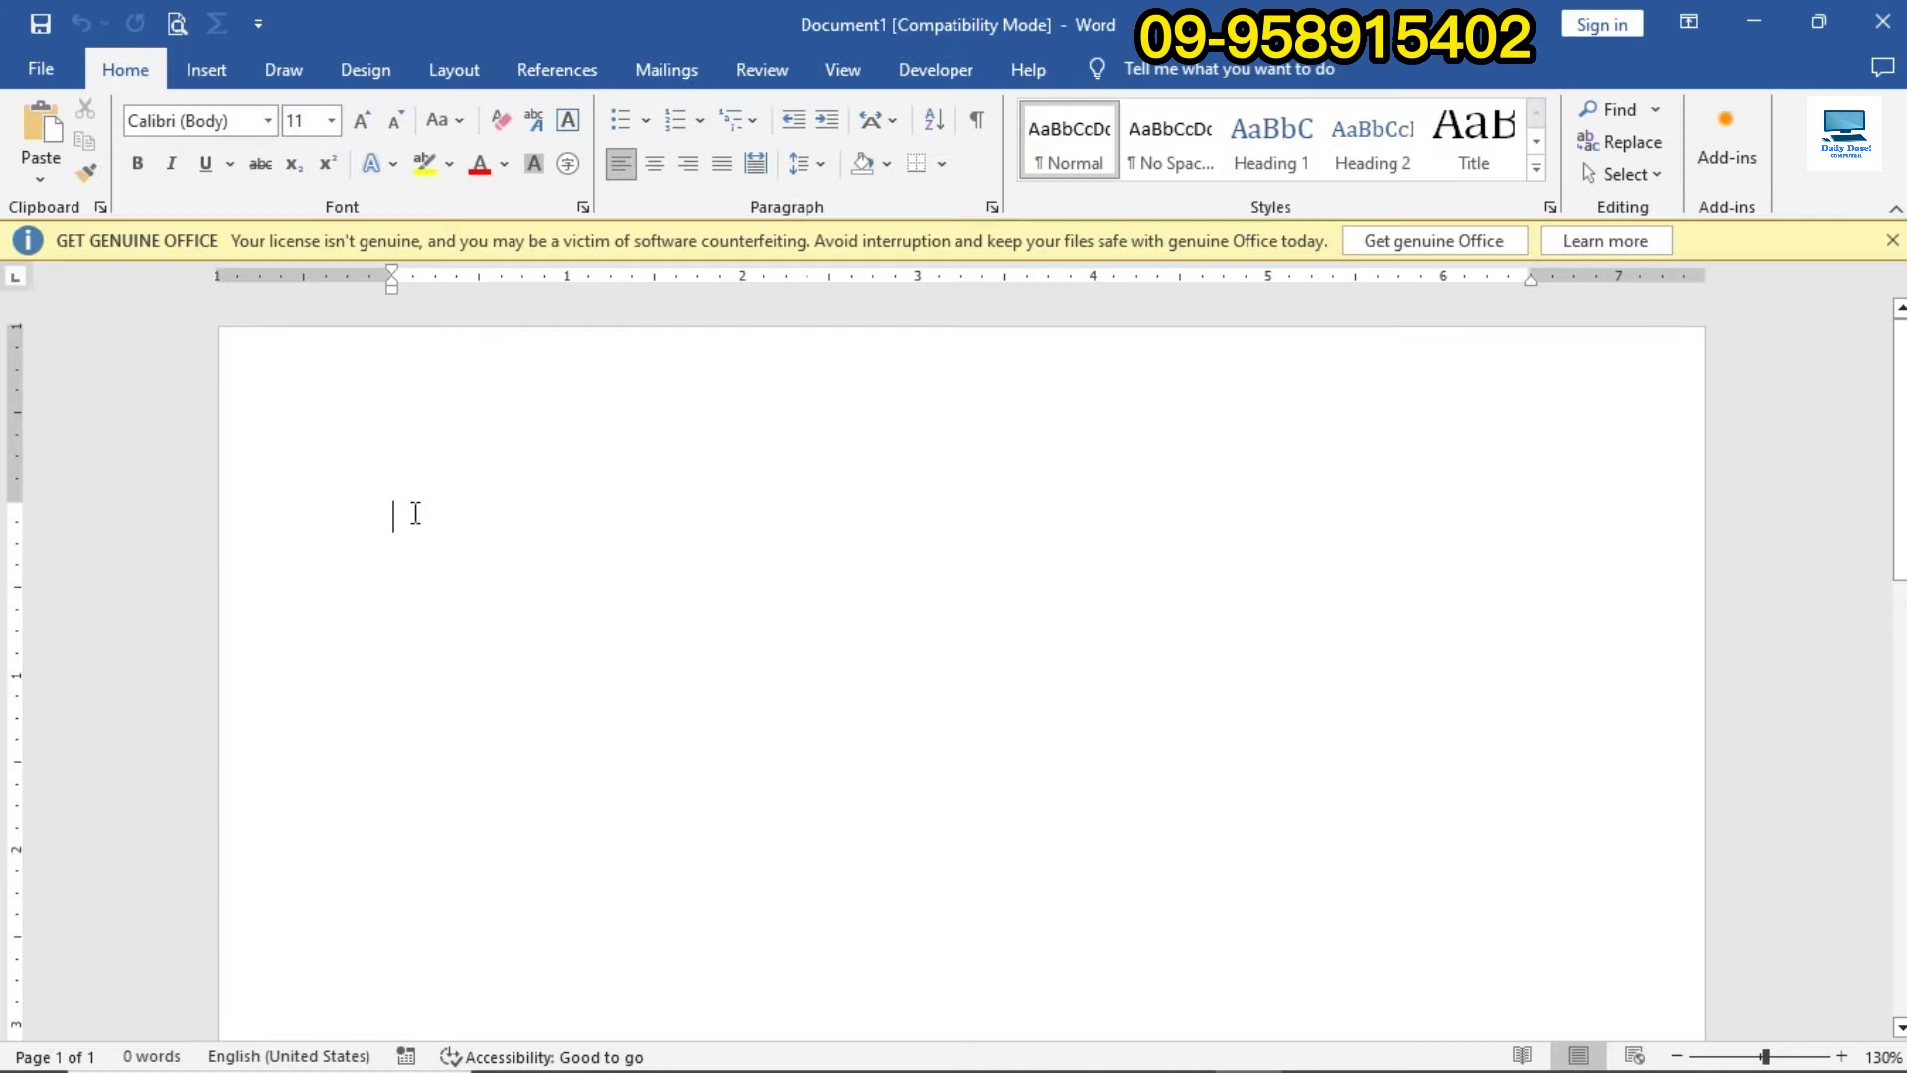
# Paste the copied QR code picture into the Word document via Home > Paste
pyautogui.doubleClick(394, 507)
pyautogui.rightClick(395, 507)
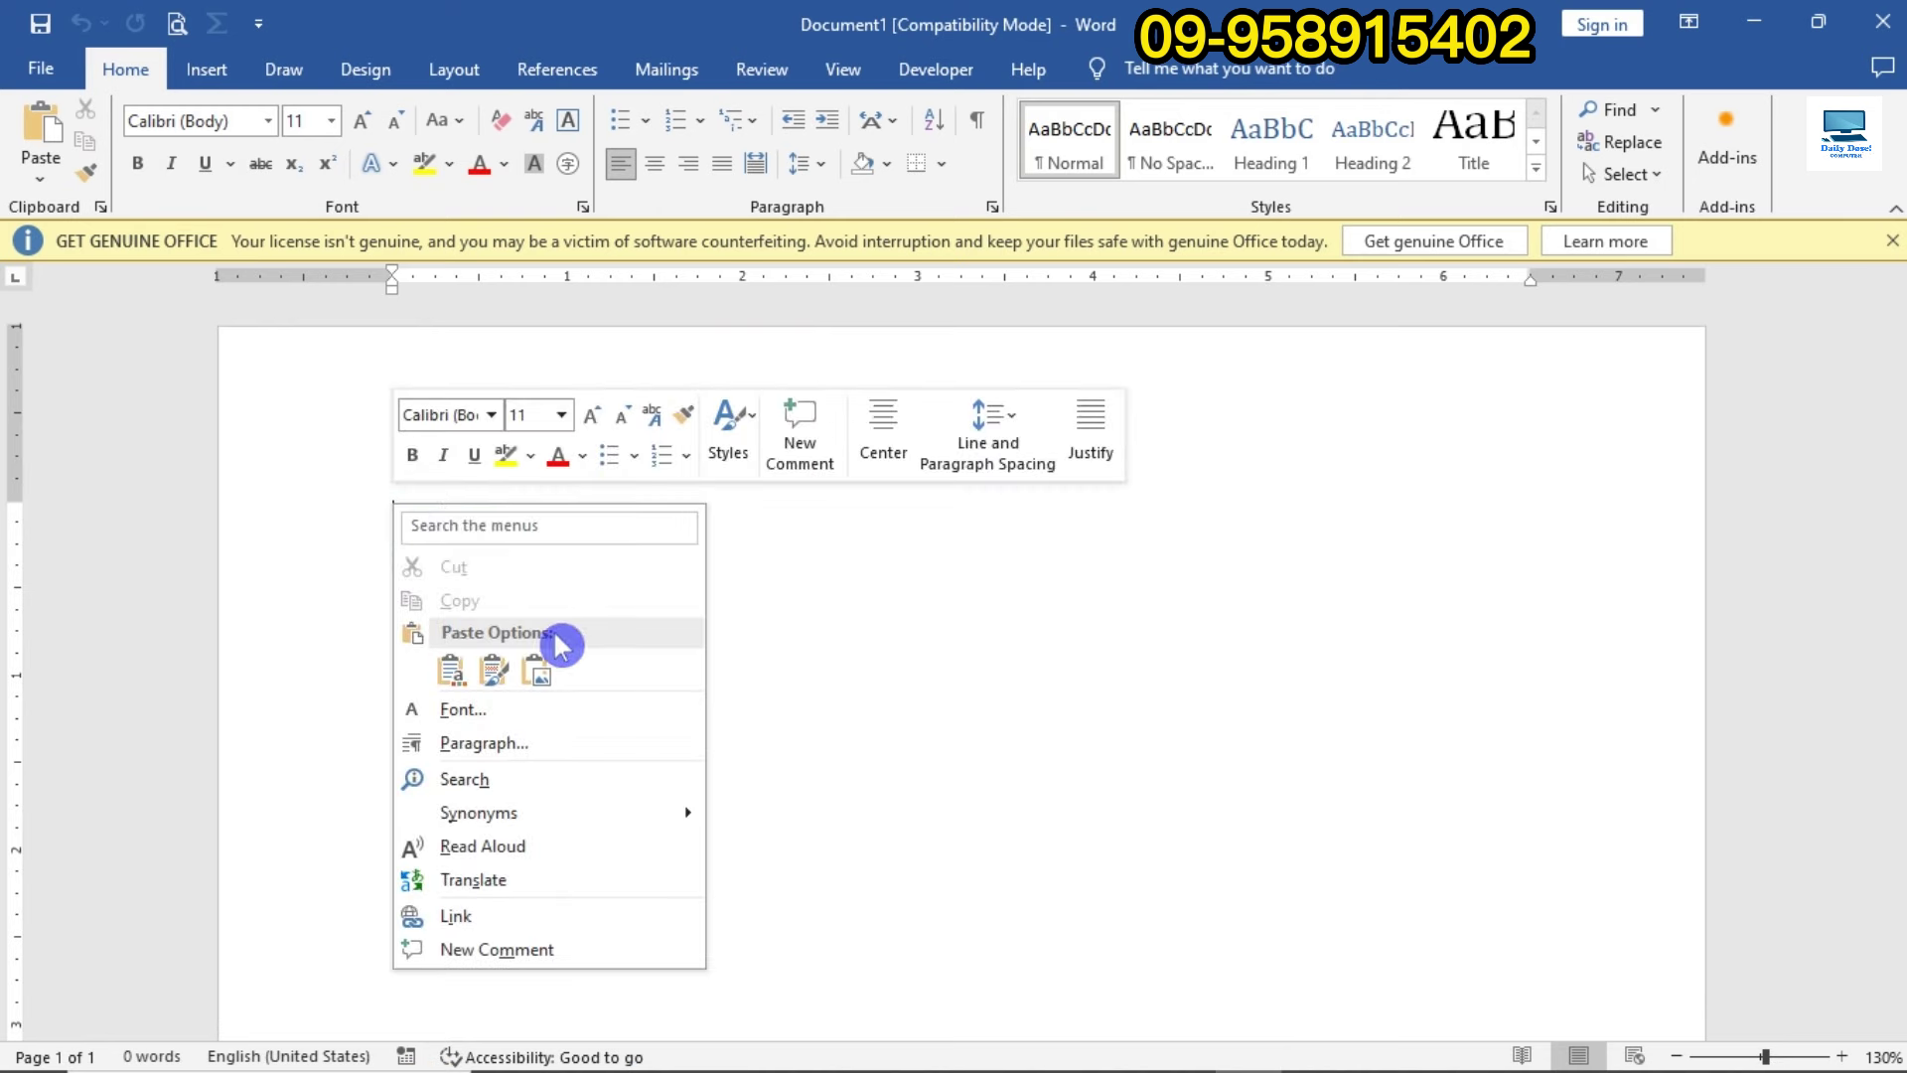
pyautogui.click(373, 545)
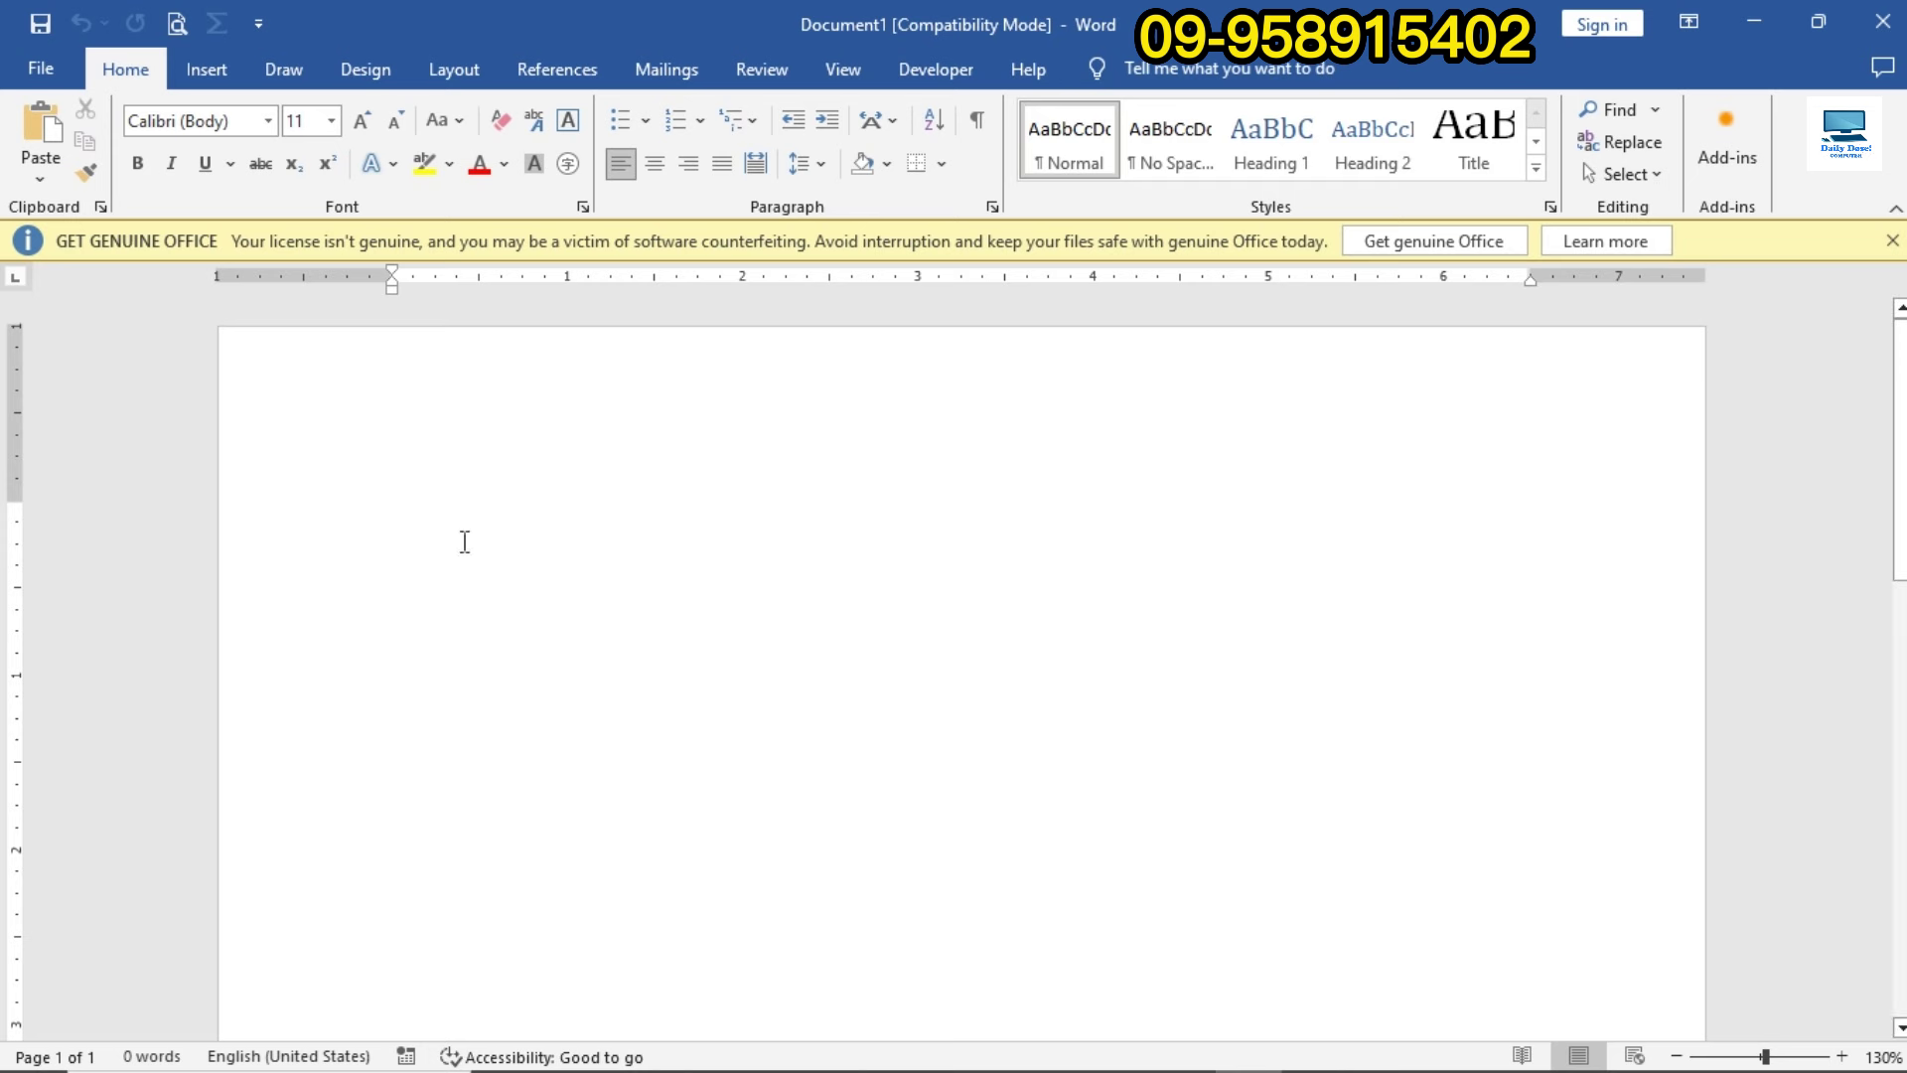
pyautogui.click(44, 137)
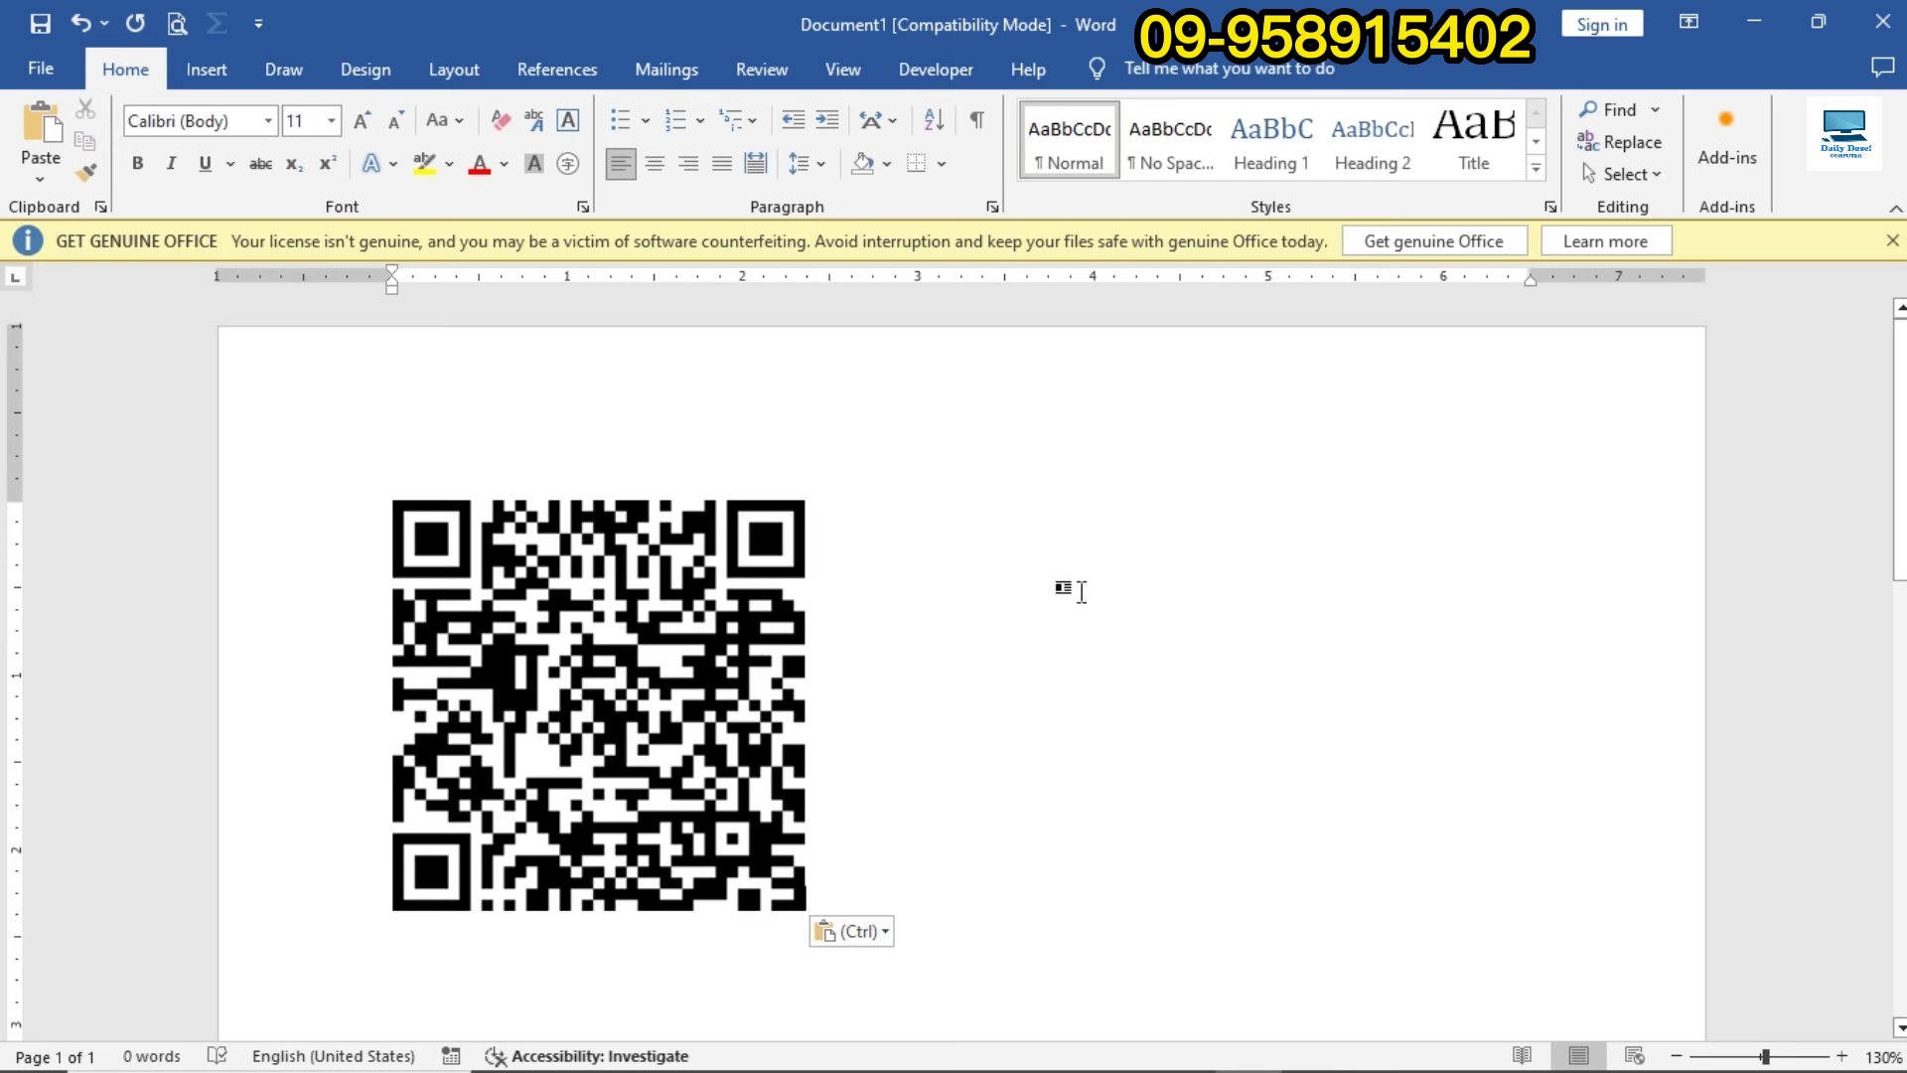
pyautogui.moveTo(1180, 1044)
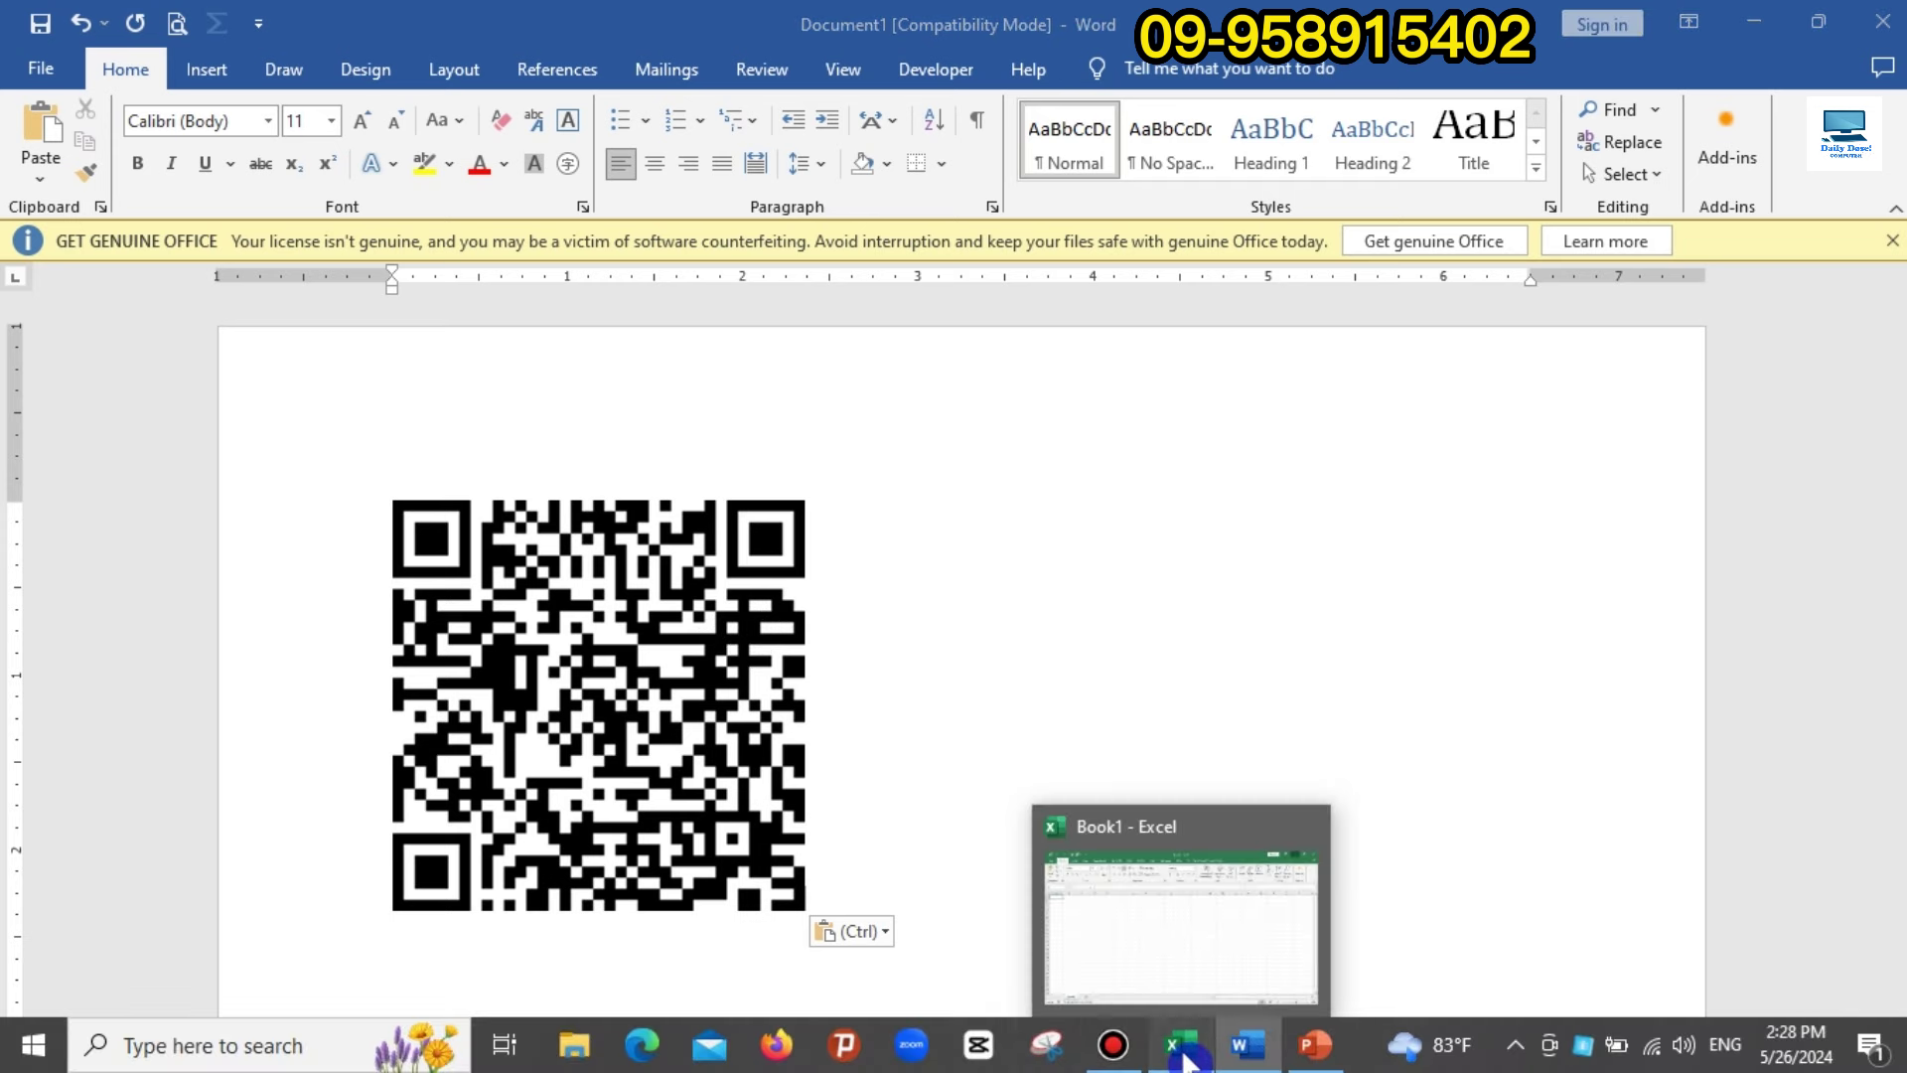
# Paste the QR code picture onto Sheet1 and position it over roughly D2:G13
pyautogui.click(1177, 1061)
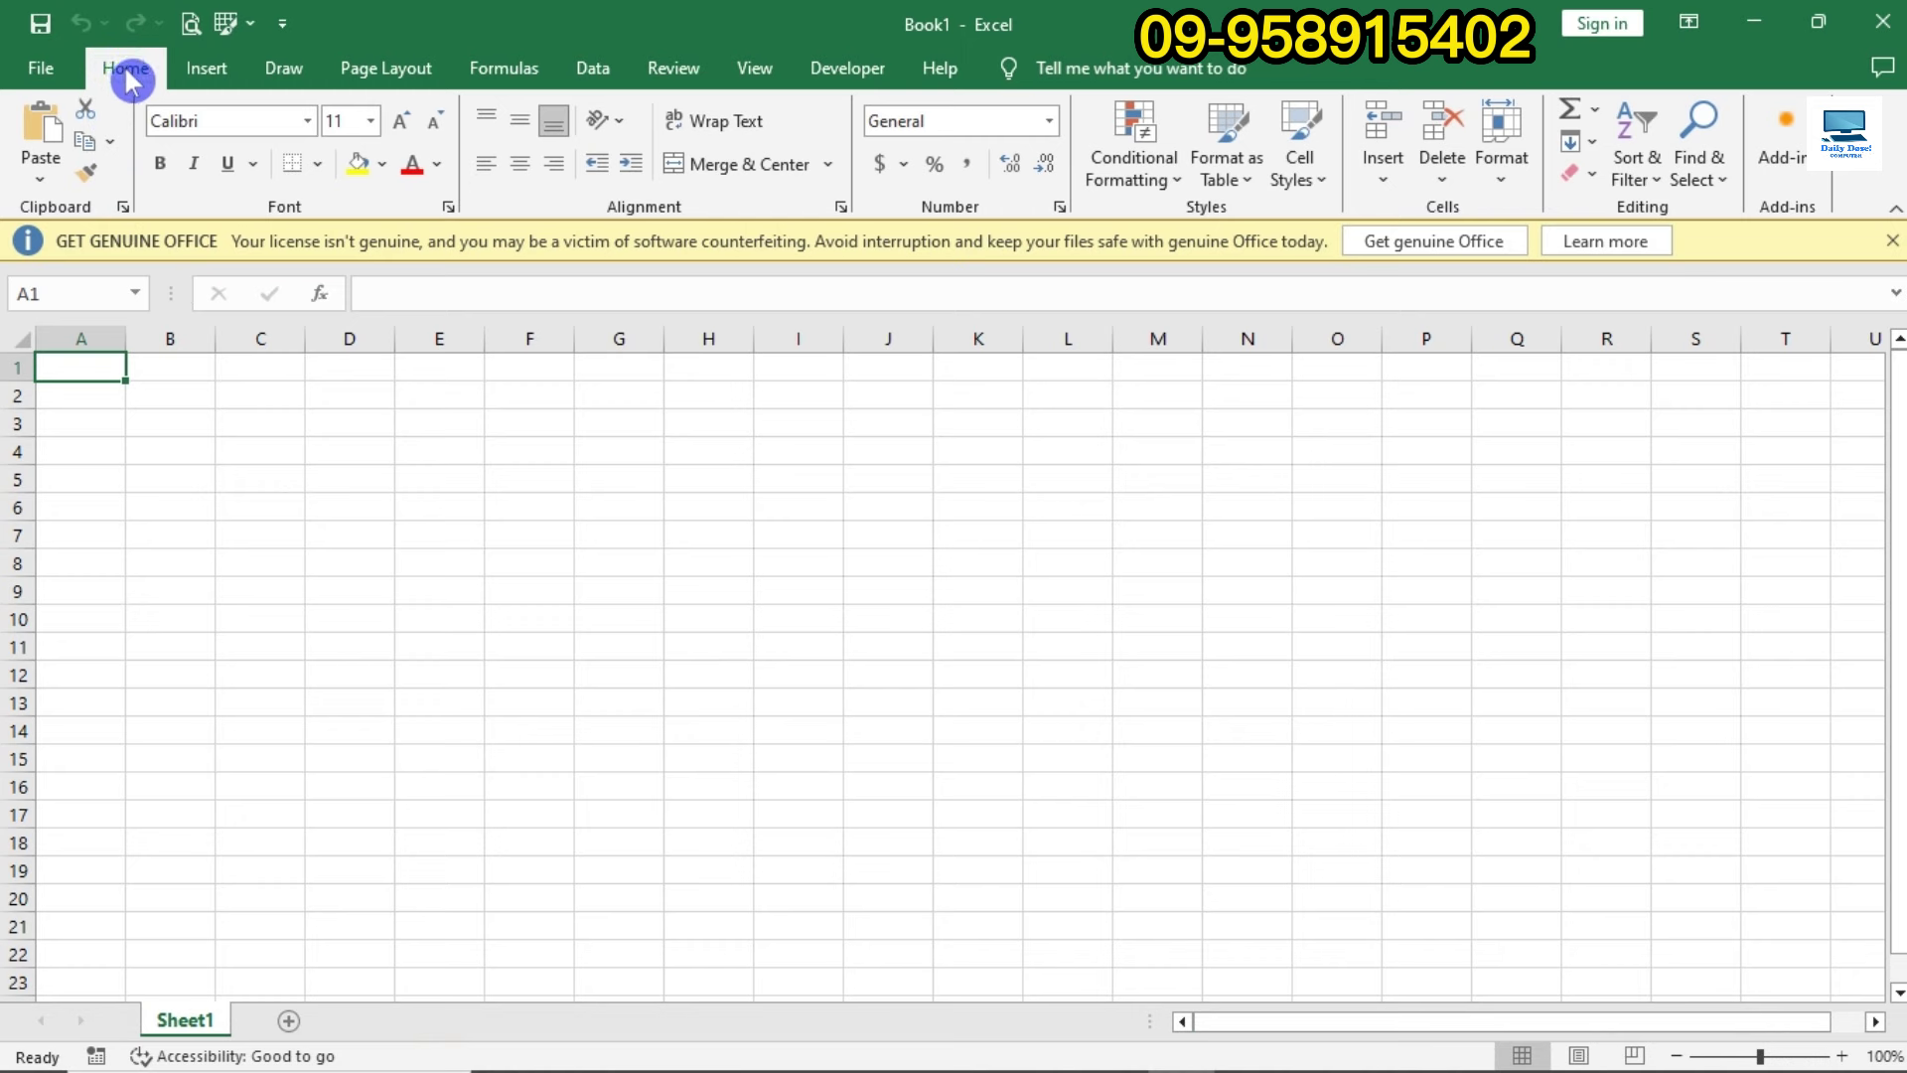
pyautogui.click(41, 131)
pyautogui.moveTo(310, 555); pyautogui.dragTo(609, 587)
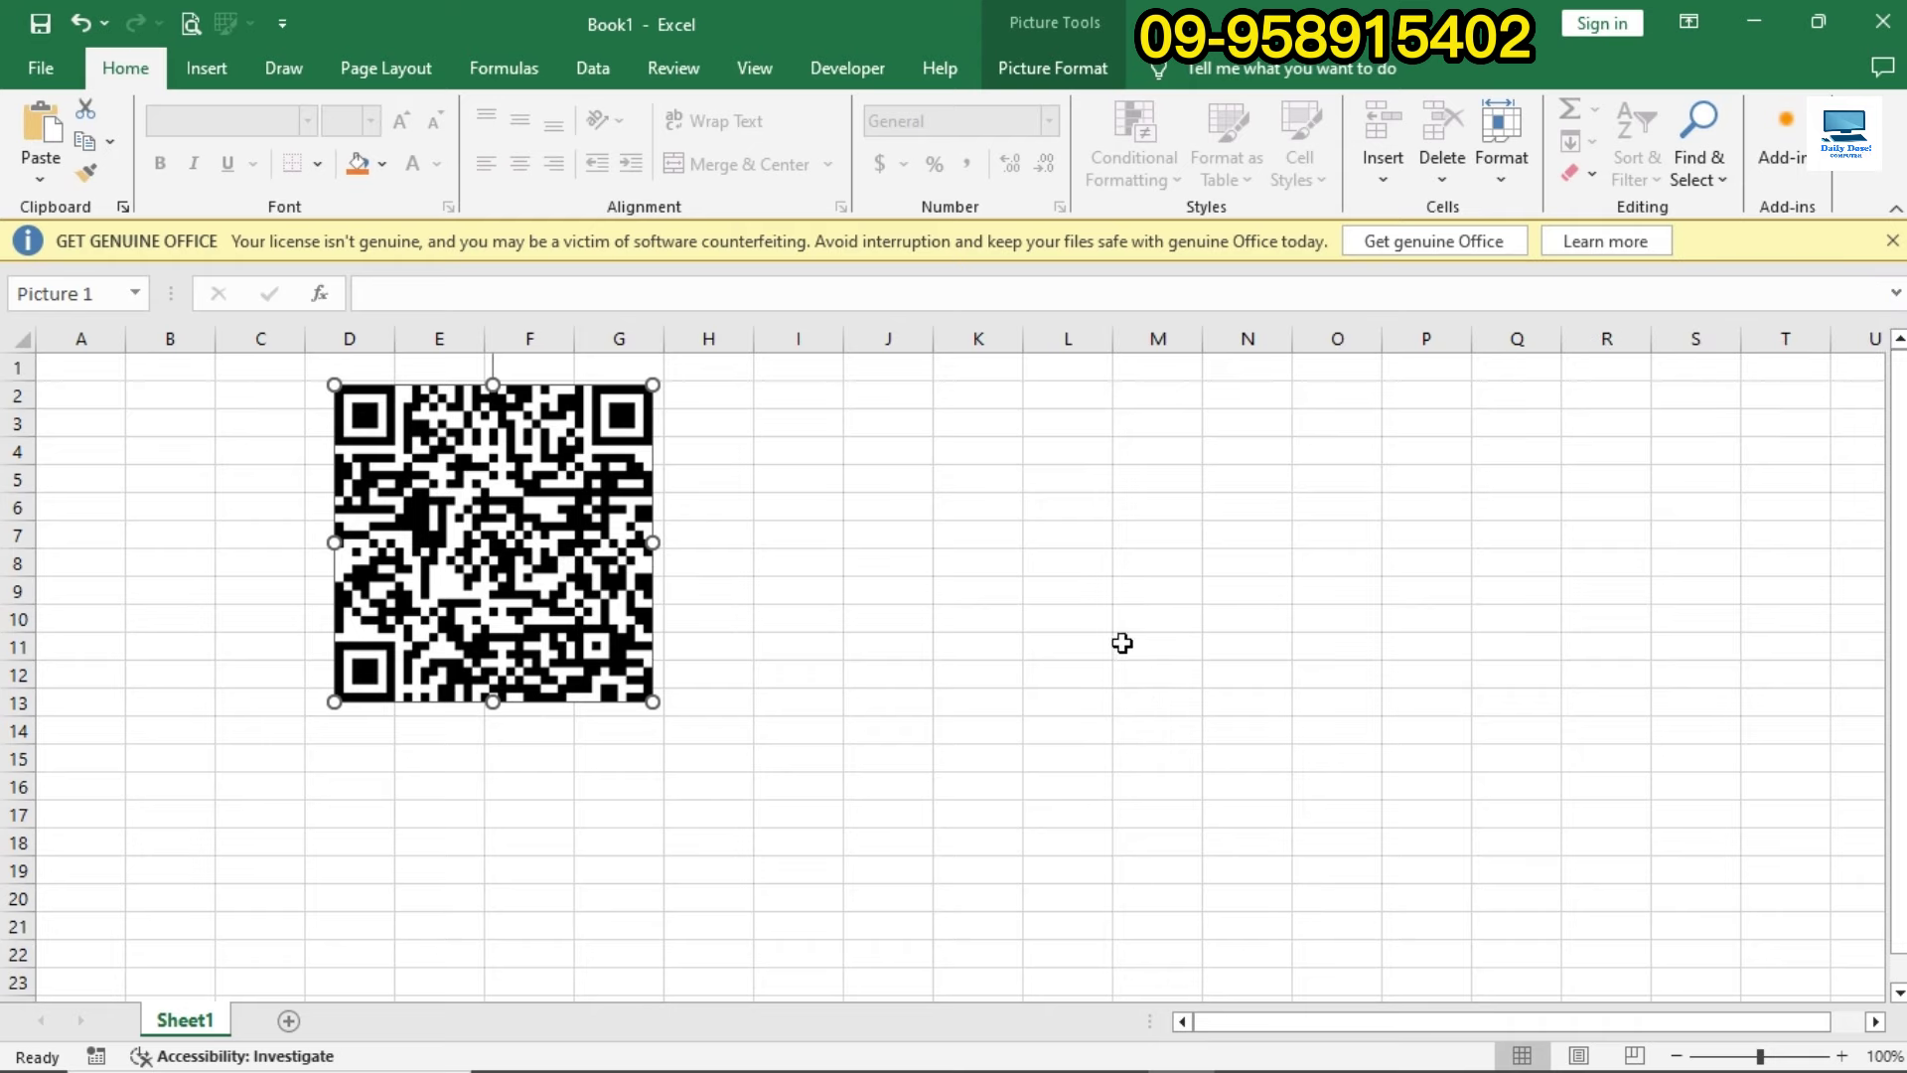
pyautogui.click(1284, 1045)
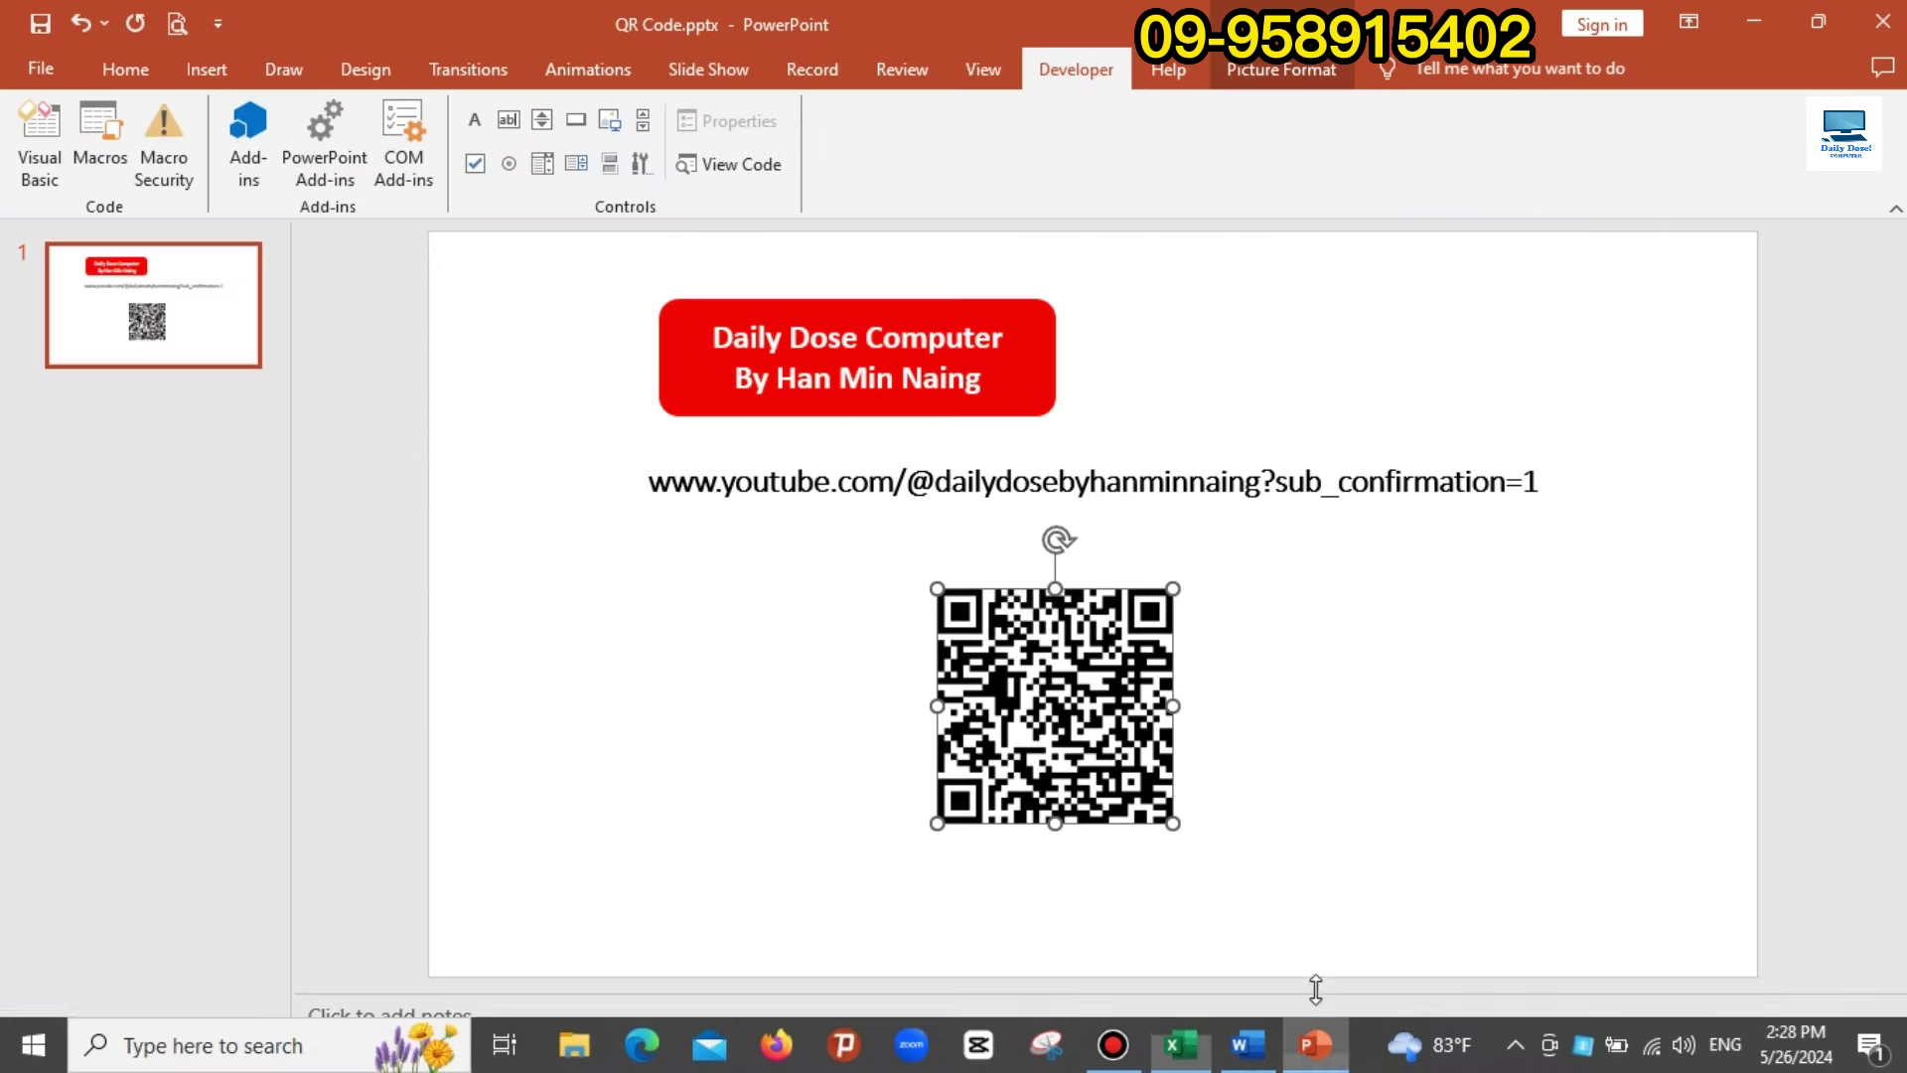
pyautogui.click(1275, 674)
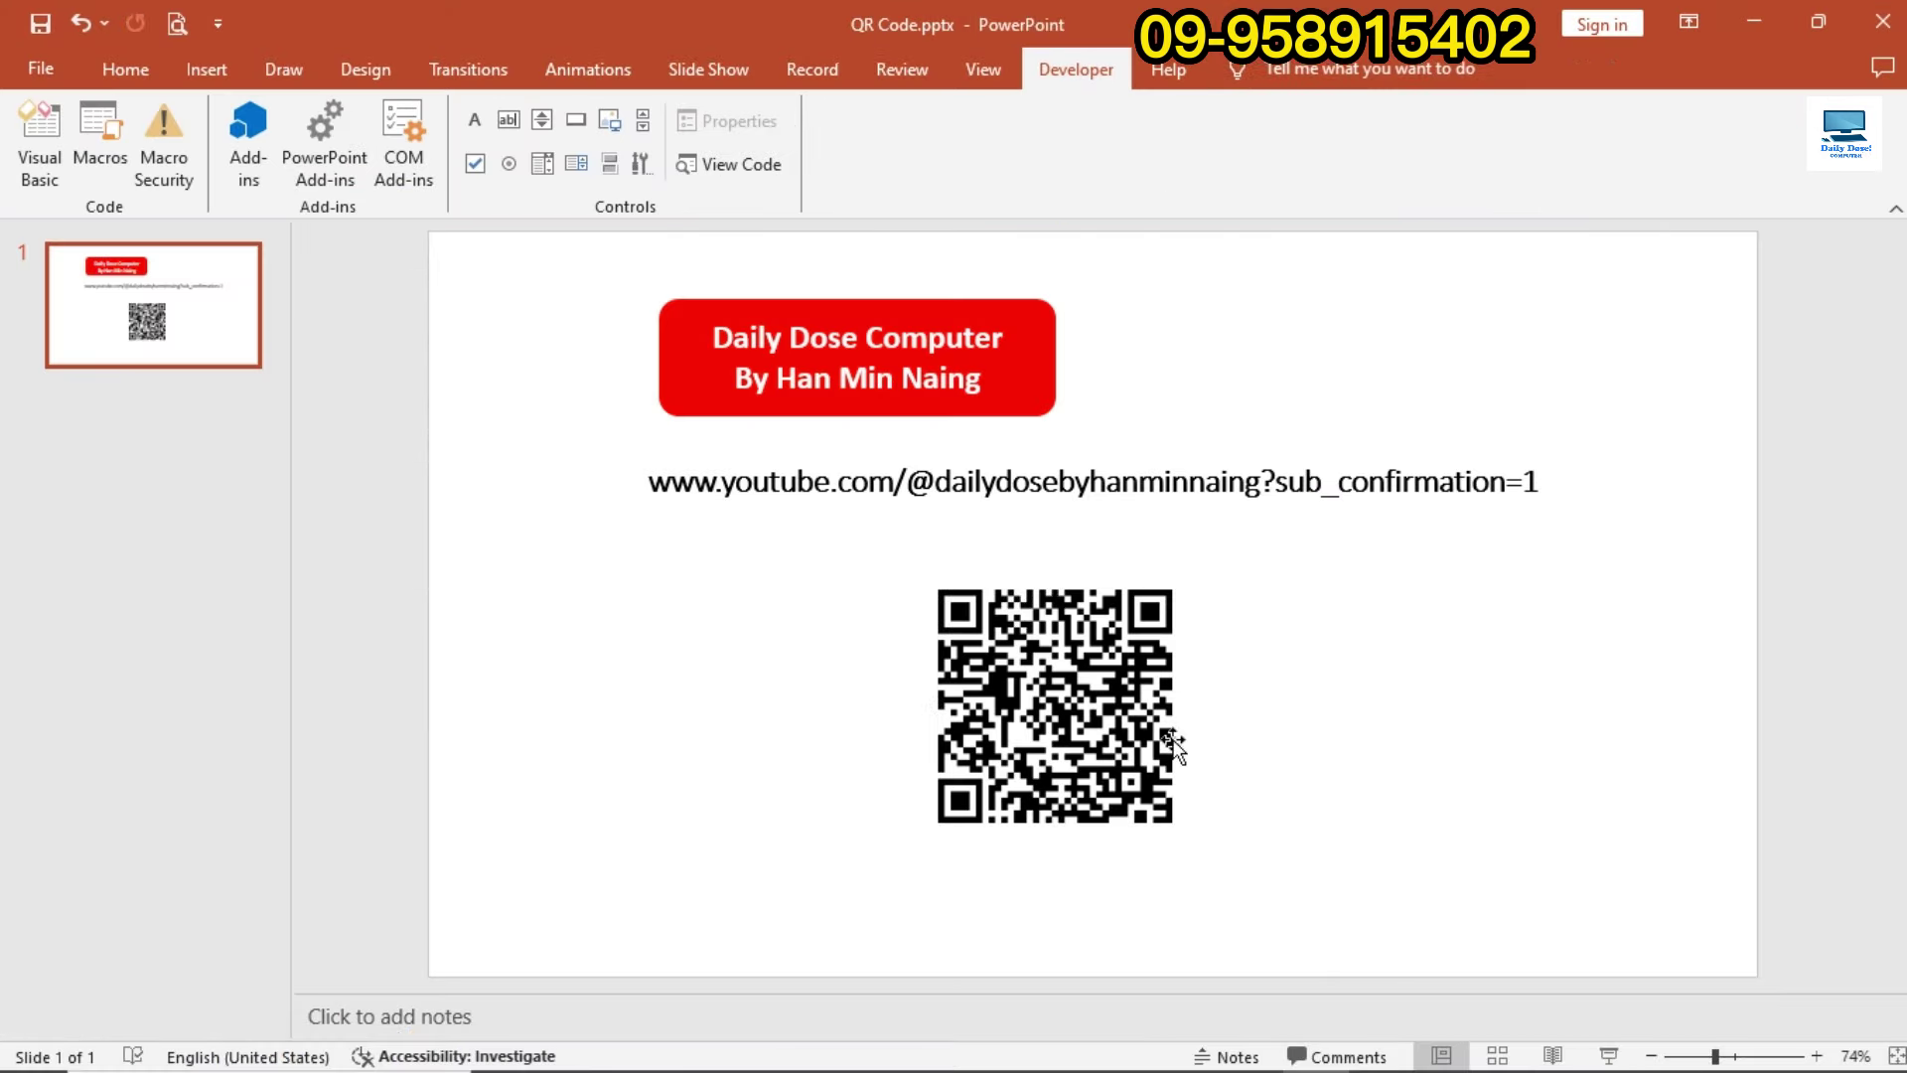
pyautogui.click(1222, 701)
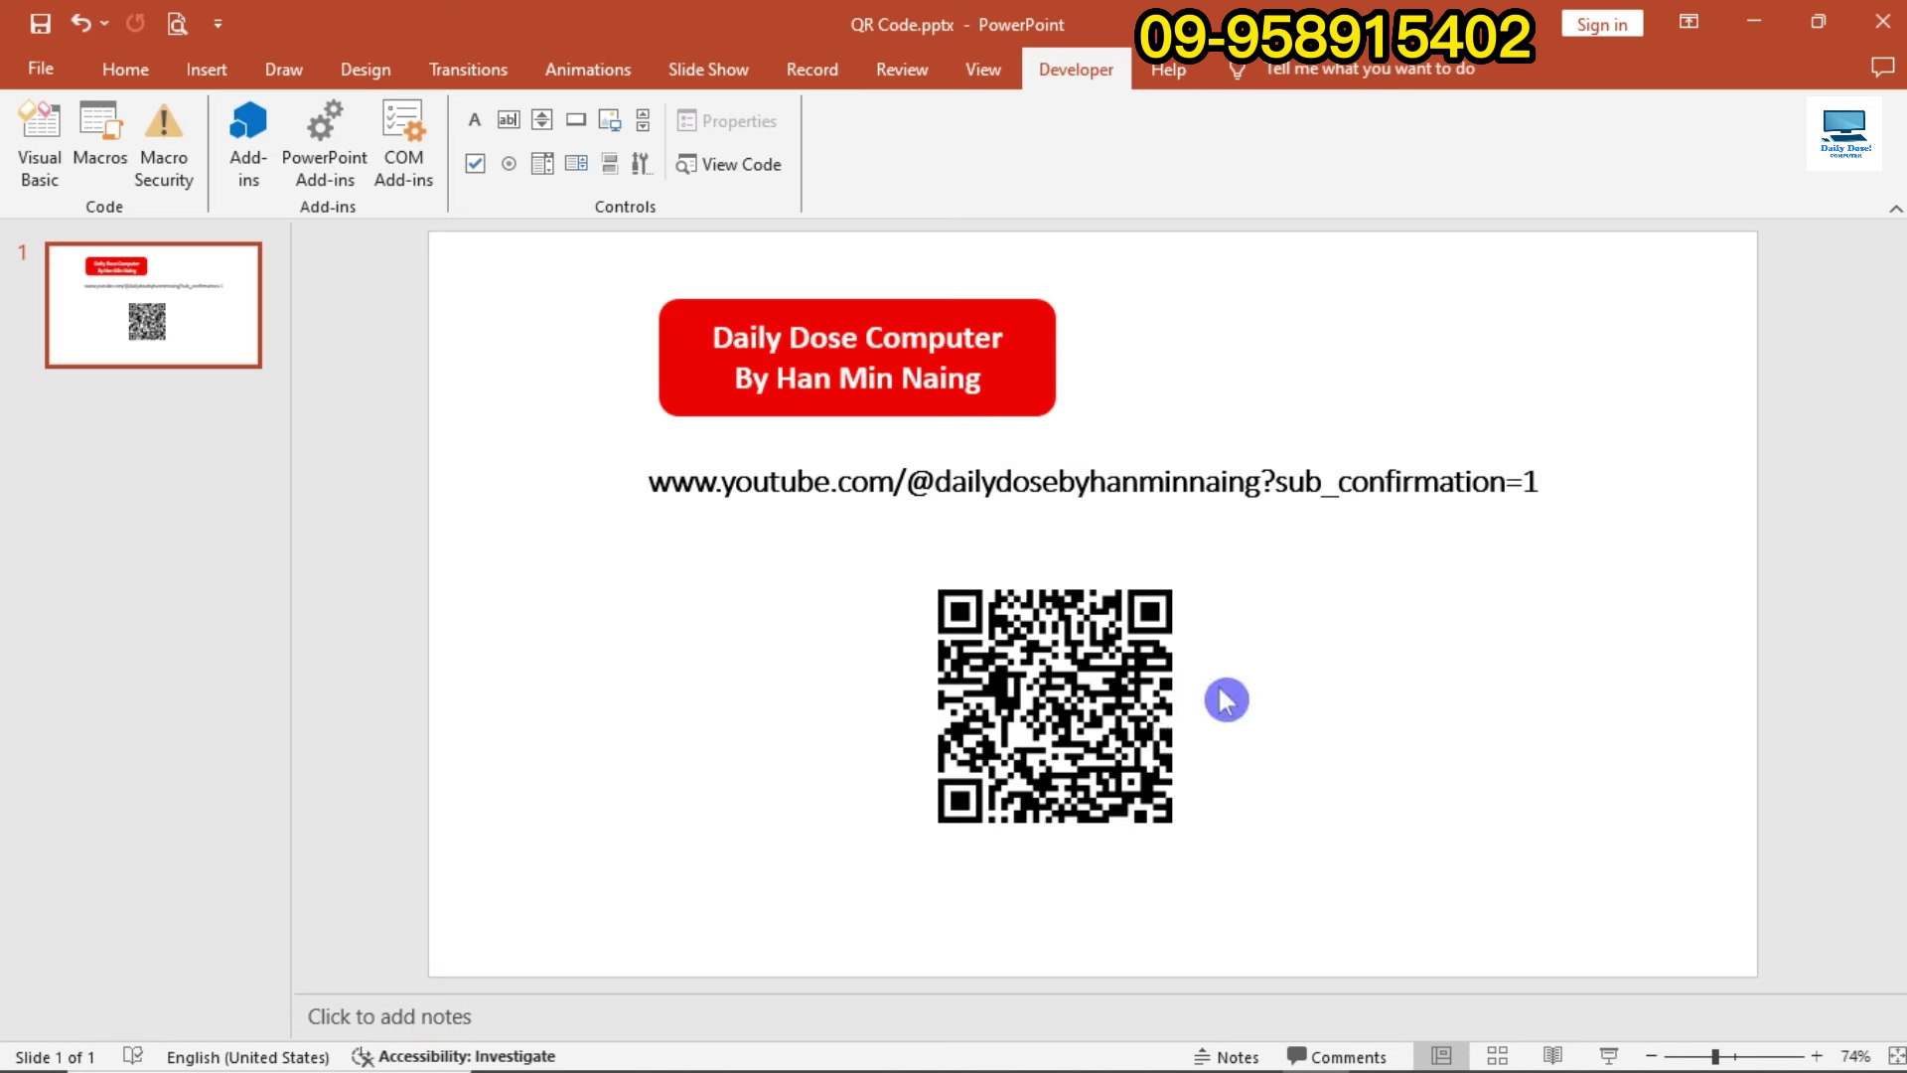